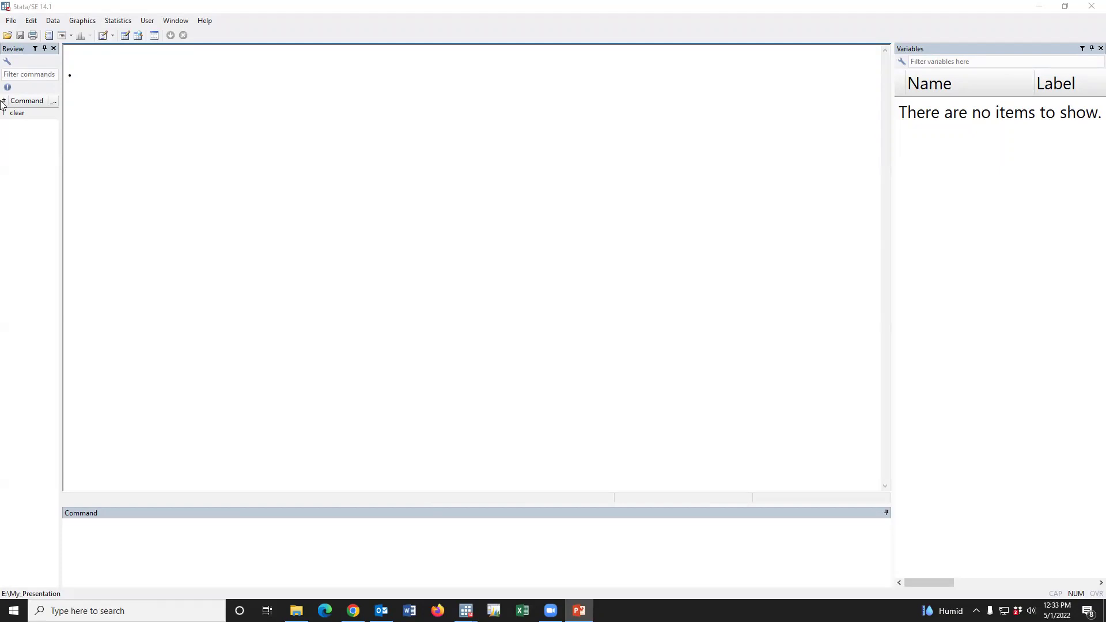
Open the ExampleData_Logit dataset from the Documents folder
{"action": "left_click", "coordinate": [7, 37]}
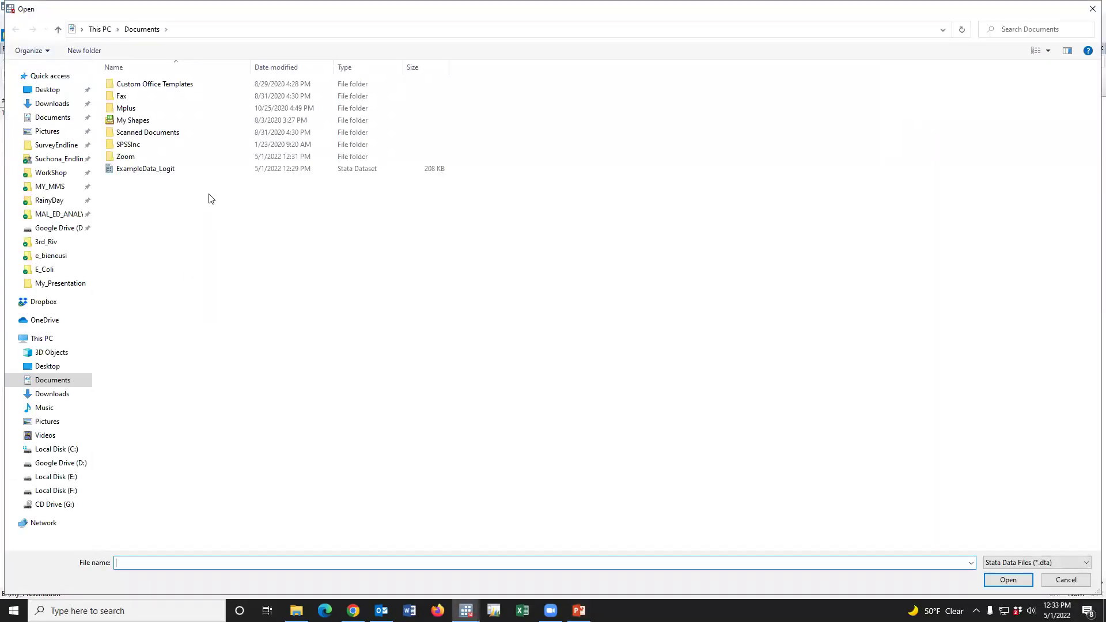
{"action": "left_click", "coordinate": [151, 171]}
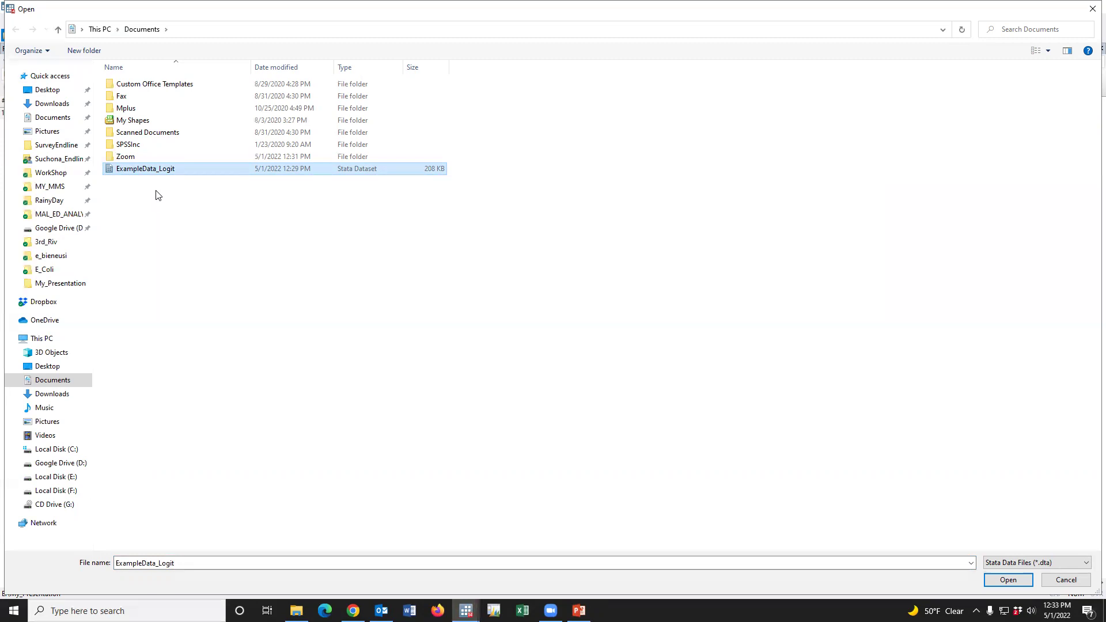
{"action": "left_click", "coordinate": [54, 119]}
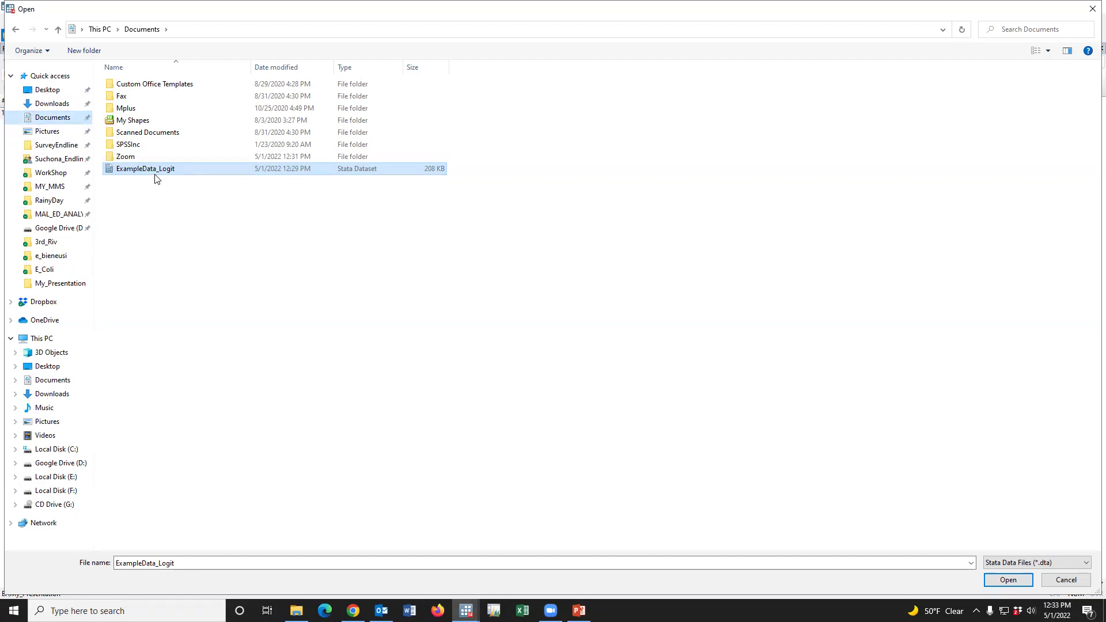
{"action": "left_click", "coordinate": [1008, 579]}
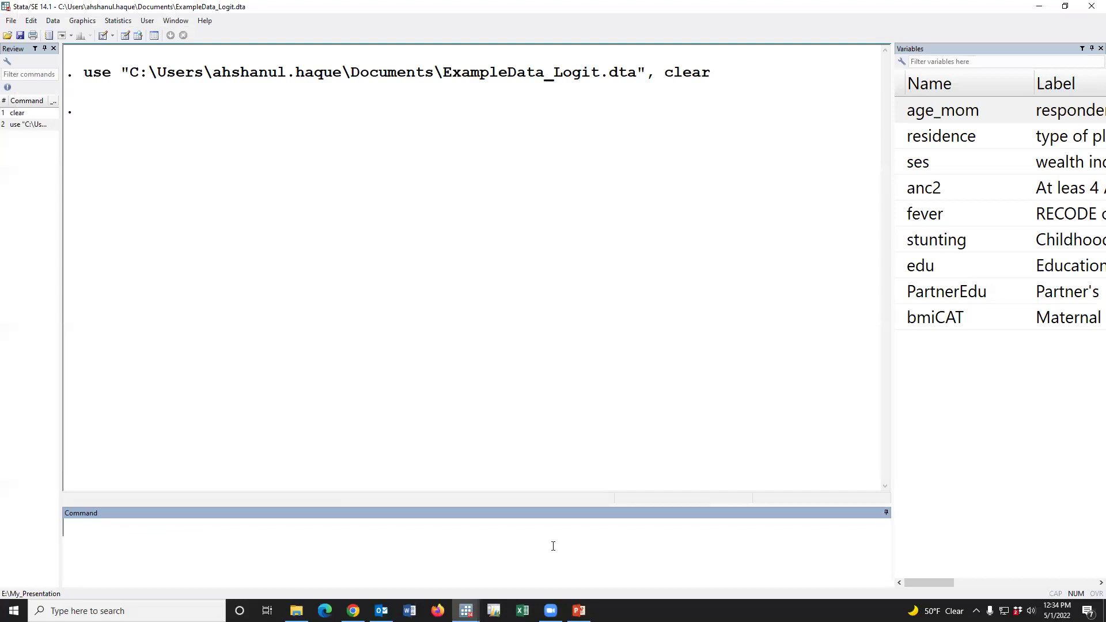
Run a one-way frequency tabulation of the stunting variable with the ta command
{"action": "type", "text": "ta"}
{"action": "key", "text": "Return"}
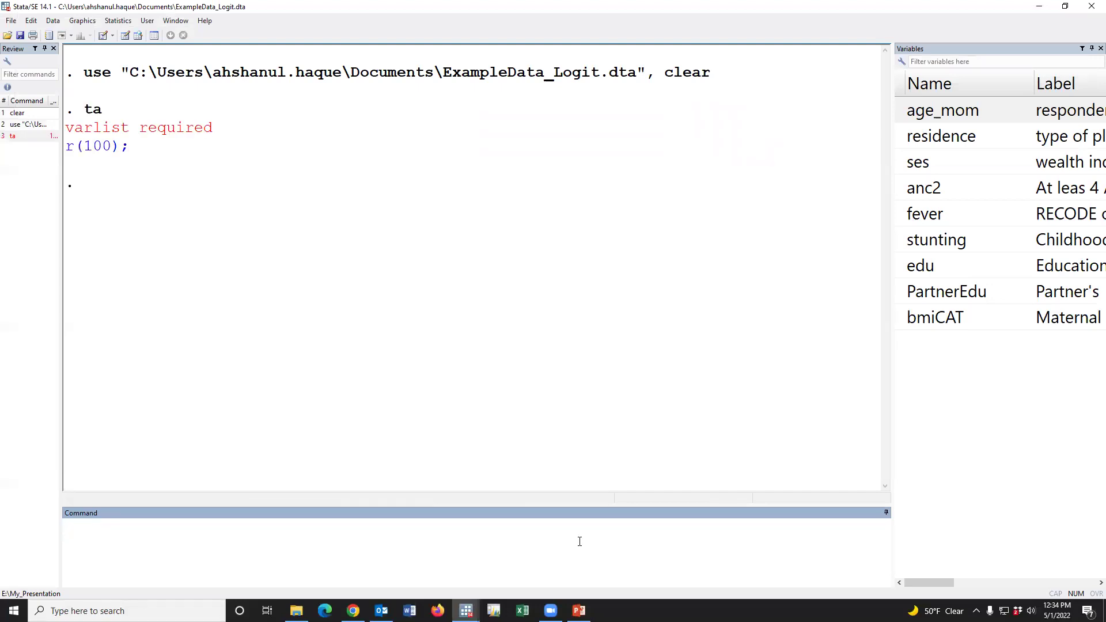
{"action": "type", "text": "ta"}
{"action": "left_click", "coordinate": [903, 239]}
{"action": "double_click", "coordinate": [902, 240]}
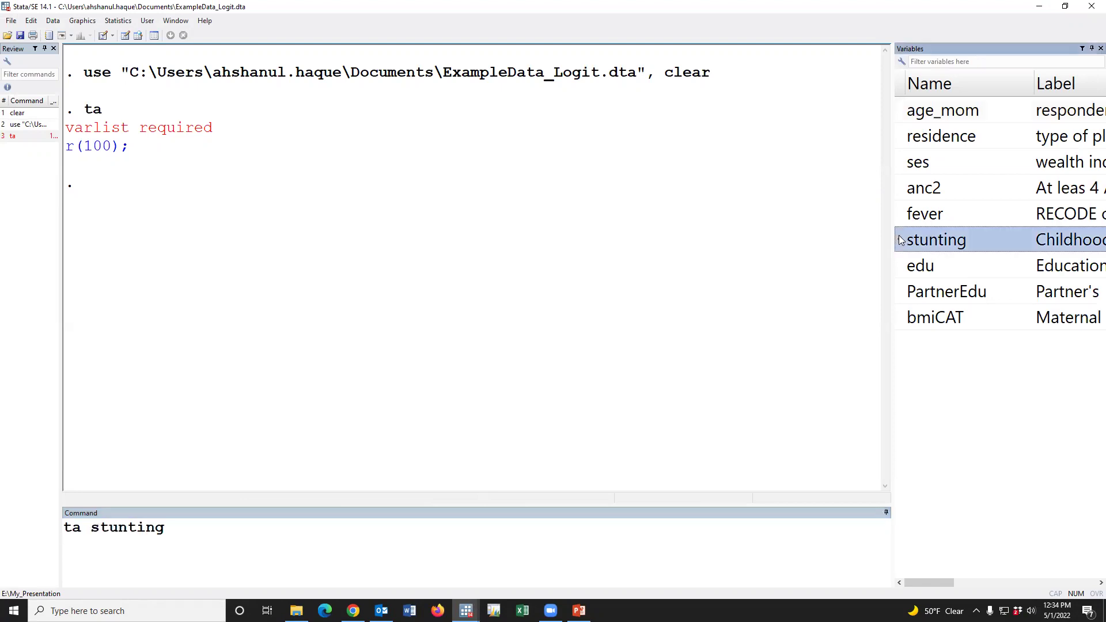
{"action": "key", "text": "Return"}
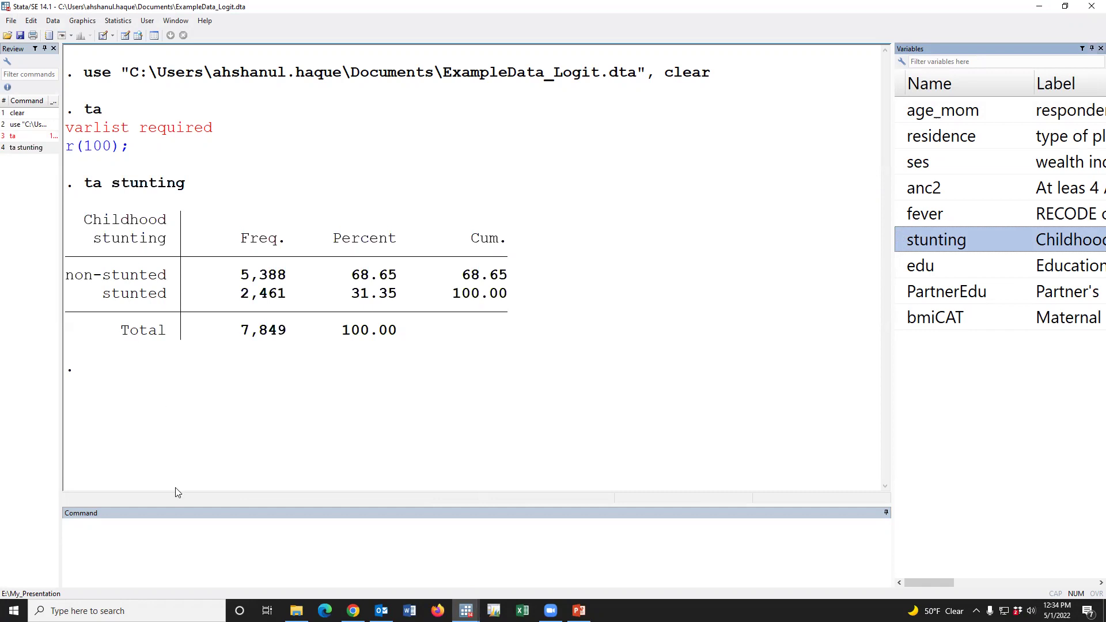
Add numeric codes to all value labels by running numlabel with the add option
{"action": "left_click", "coordinate": [162, 539]}
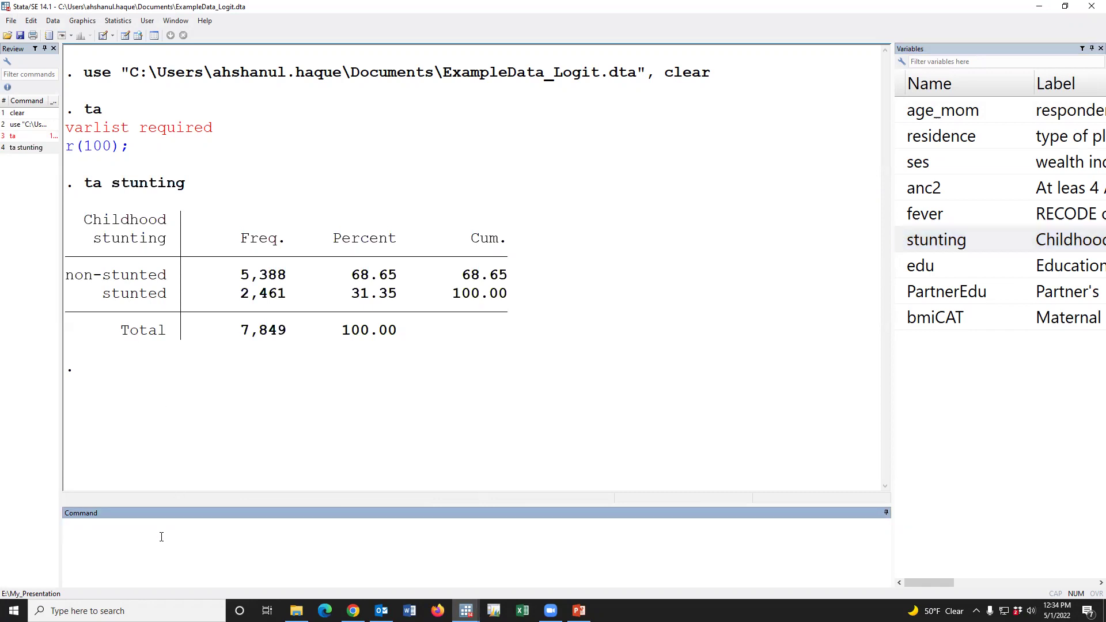
{"action": "type", "text": "numlabel. add"}
{"action": "key", "text": "Return"}
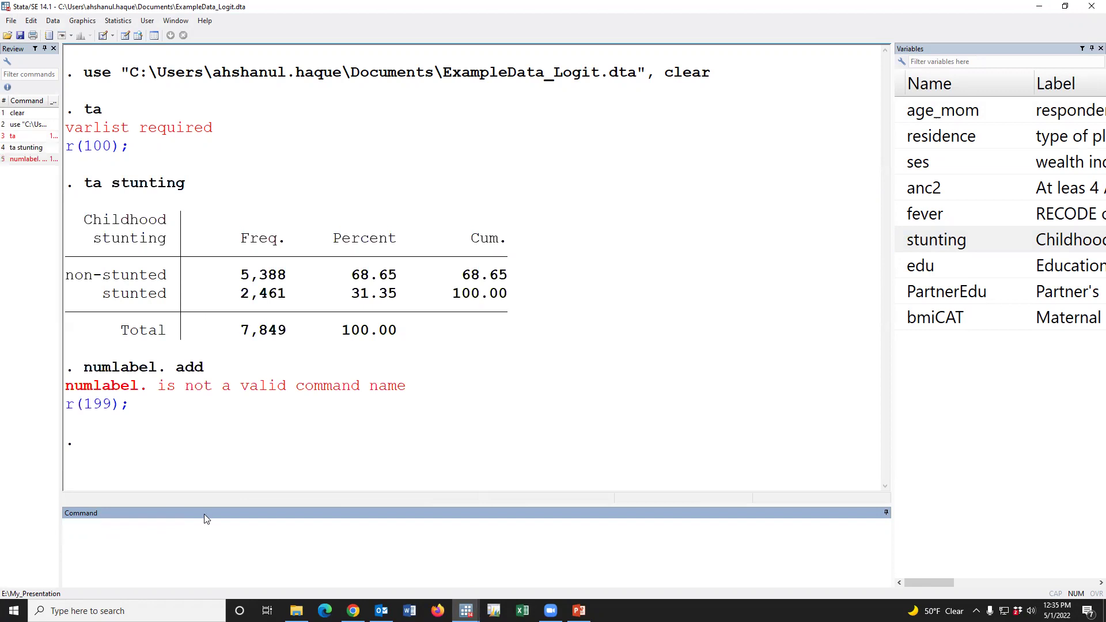
{"action": "left_click", "coordinate": [26, 159]}
{"action": "left_click", "coordinate": [145, 532]}
{"action": "key", "text": "BackSpace"}
{"action": "type", "text": ","}
{"action": "key", "text": "Return"}
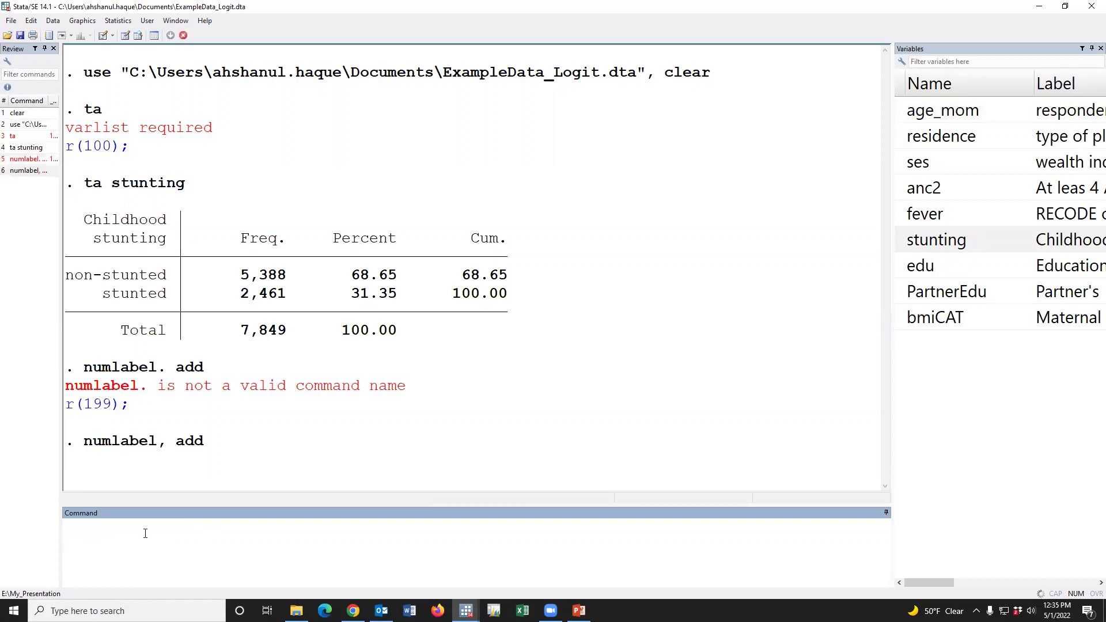
Rerun the earlier ta stunting tabulation and highlight its stunted category in the output
{"action": "left_click", "coordinate": [36, 148]}
{"action": "left_click", "coordinate": [232, 538]}
{"action": "key", "text": "Return"}
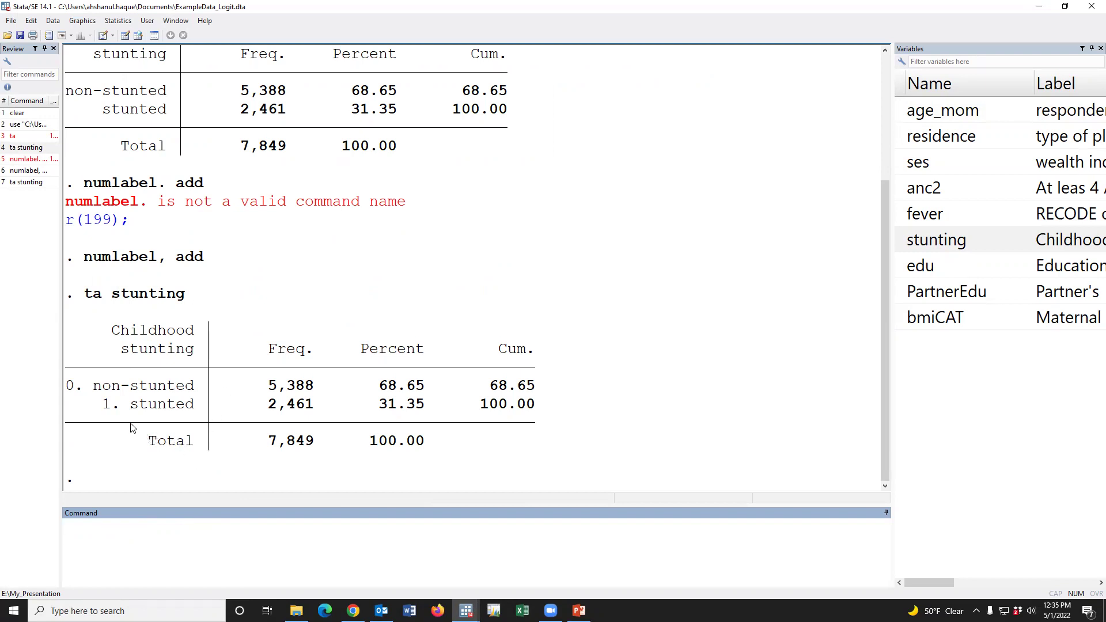
{"action": "left_click_drag", "start_coordinate": [103, 404], "coordinate": [196, 411]}
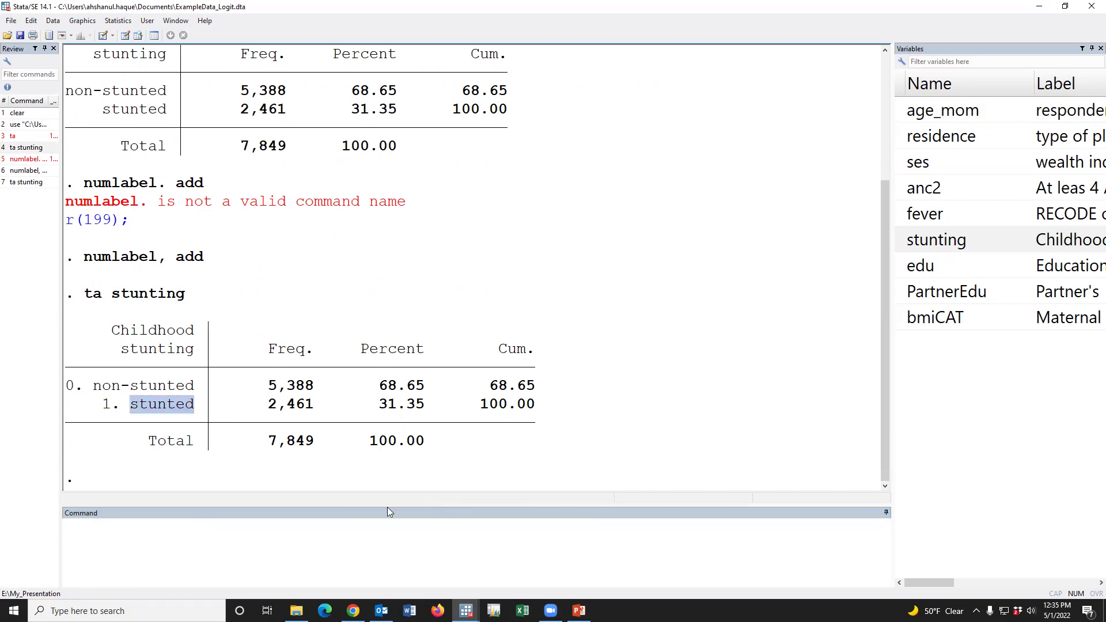
Produce separate one-way frequency tables for residence and ses with the ta command
{"action": "left_click", "coordinate": [362, 541]}
{"action": "type", "text": "ta"}
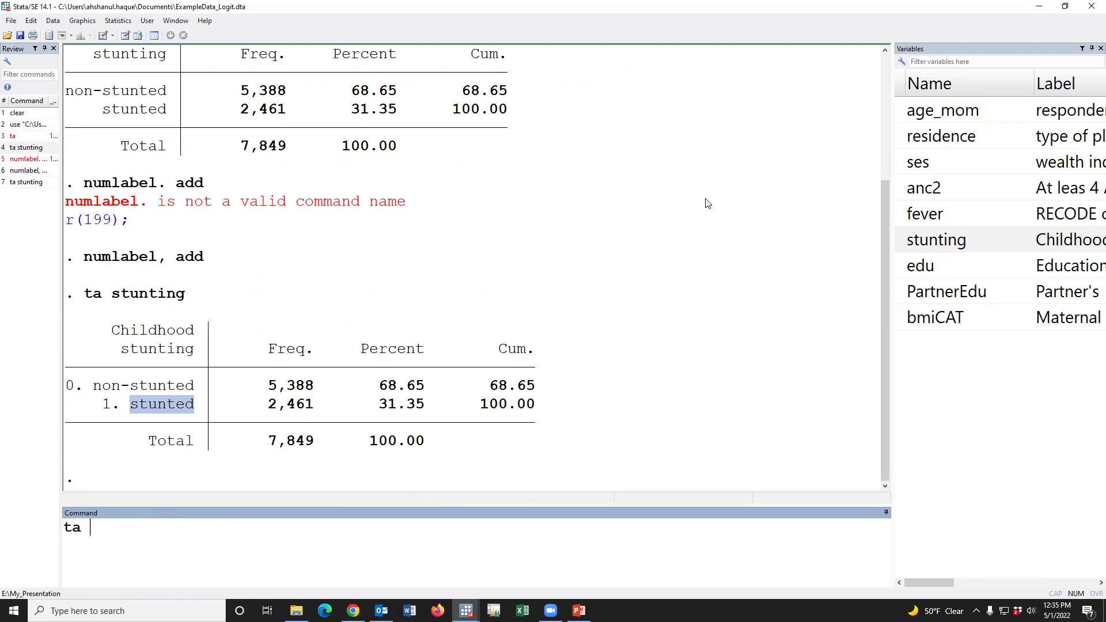
{"action": "double_click", "coordinate": [902, 138]}
{"action": "key", "text": "Return"}
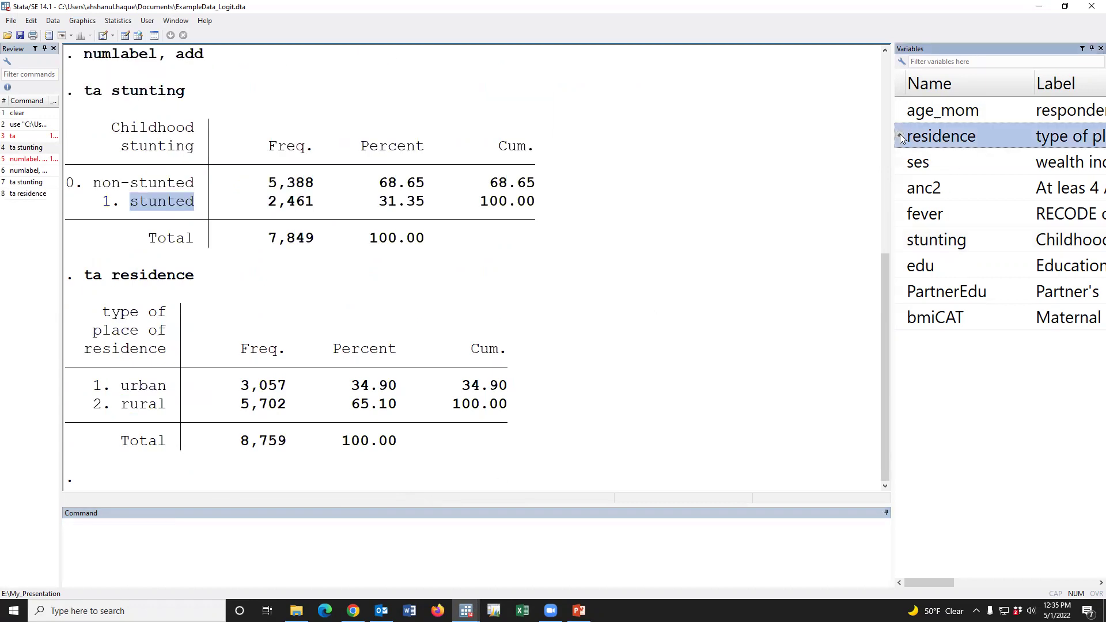
{"action": "left_click", "coordinate": [158, 536]}
{"action": "type", "text": "ta"}
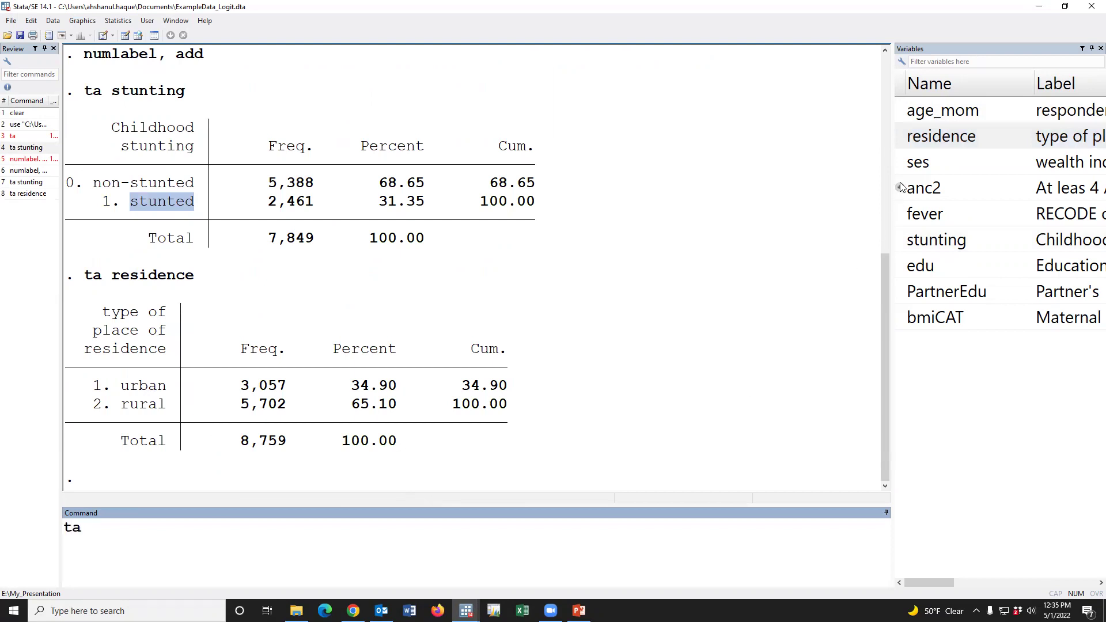
{"action": "double_click", "coordinate": [902, 163]}
{"action": "key", "text": "Return"}
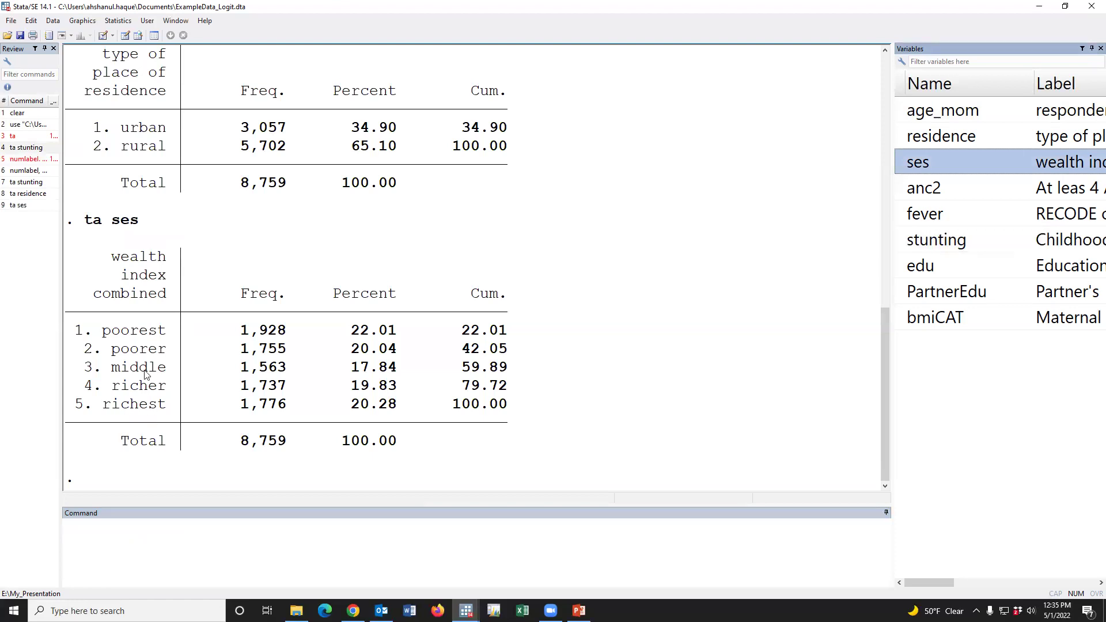
Produce separate one-way frequency tables for edu and PartnerEdu with the ta command
{"action": "left_click", "coordinate": [219, 564]}
{"action": "type", "text": "ta"}
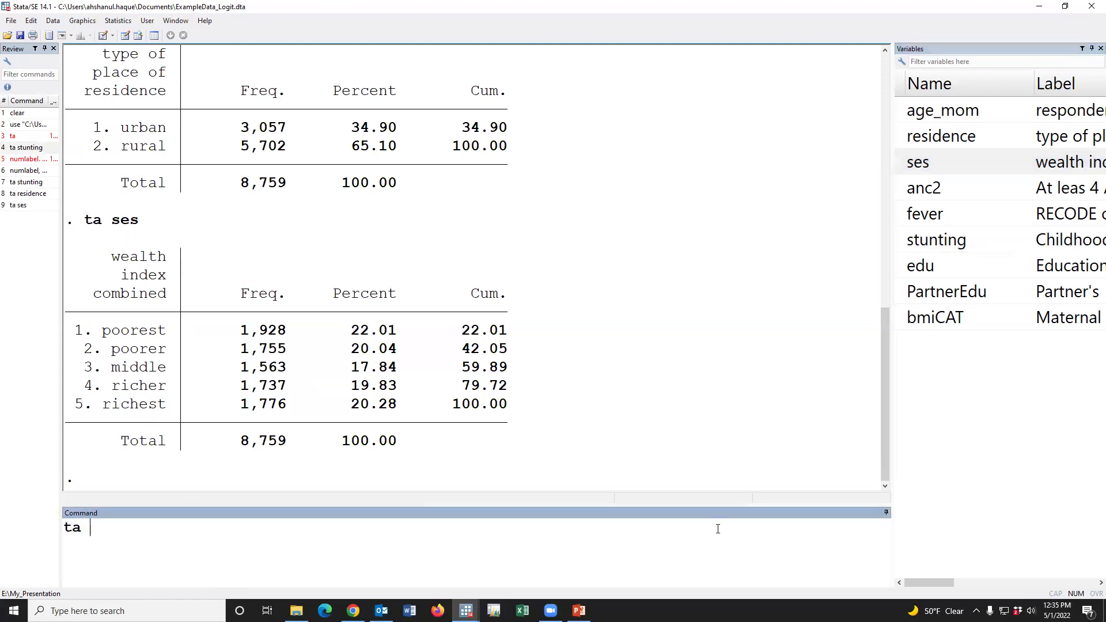
{"action": "left_click", "coordinate": [916, 269]}
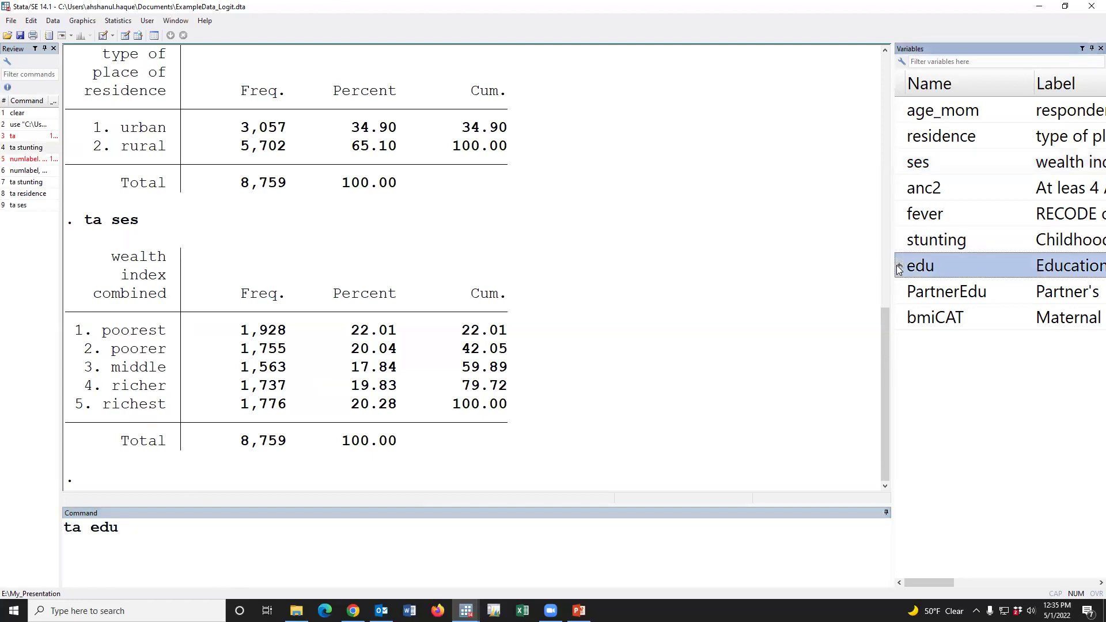
{"action": "key", "text": "Return"}
{"action": "left_click", "coordinate": [336, 542]}
{"action": "type", "text": "ta"}
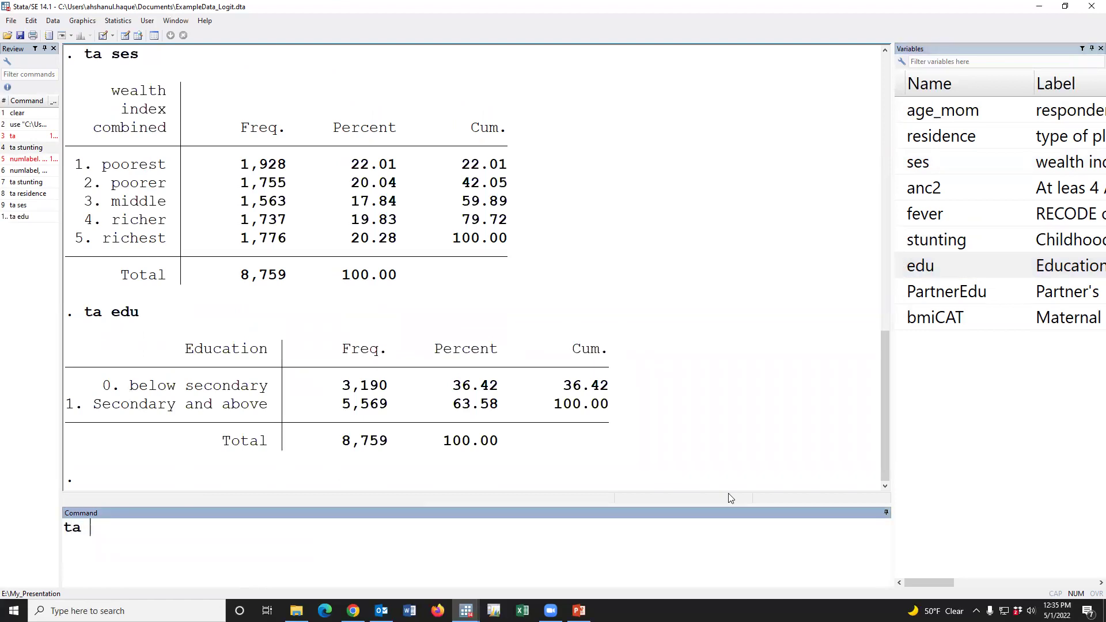
{"action": "left_click", "coordinate": [902, 293]}
{"action": "key", "text": "Return"}
Tabulate the frequencies of the maternal underweight variable bmiCAT with the ta command
{"action": "left_click", "coordinate": [534, 553]}
{"action": "type", "text": "ta"}
{"action": "left_click", "coordinate": [902, 318]}
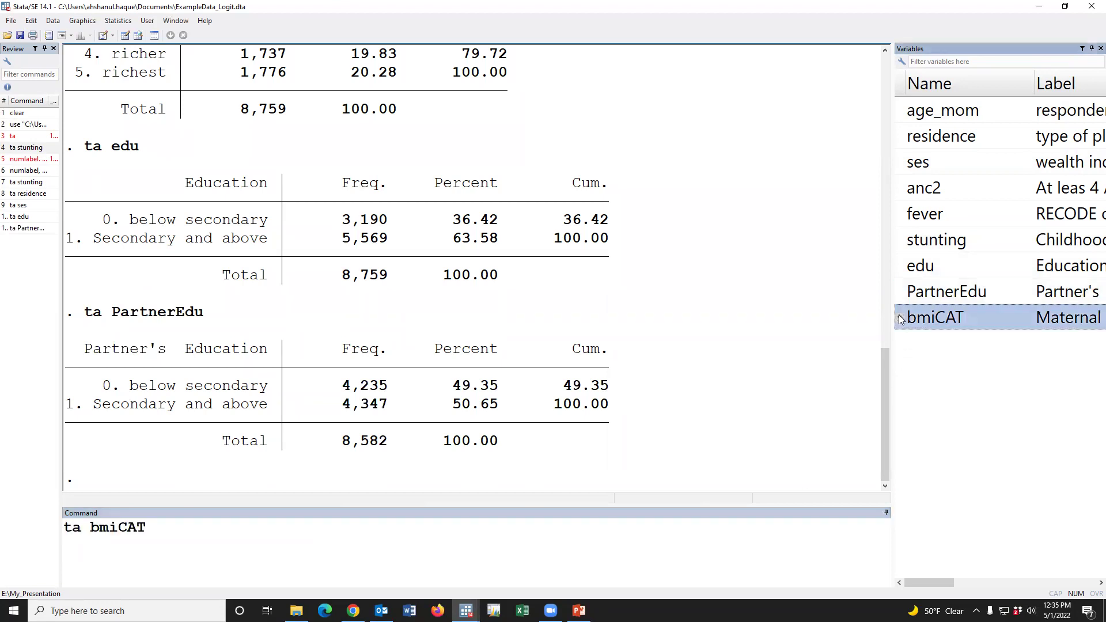
{"action": "key", "text": "Return"}
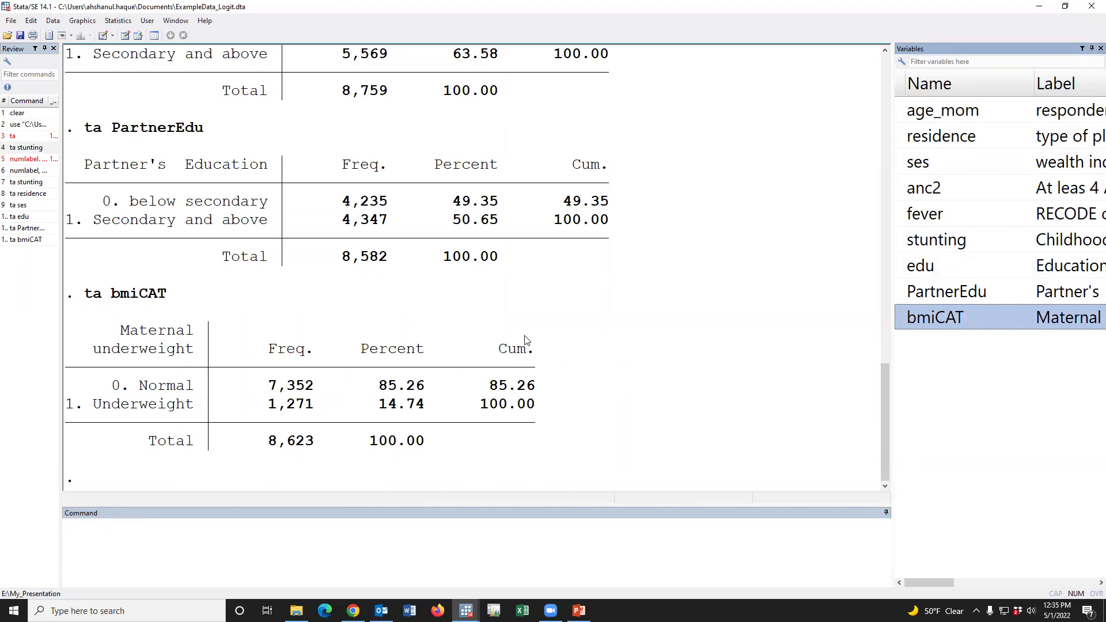
Run the logistic regression "logistic stunting i.bmiCAT" and highlight the Normal category in the bmiCAT frequency table
{"action": "left_click", "coordinate": [453, 544]}
{"action": "type", "text": "logistic"}
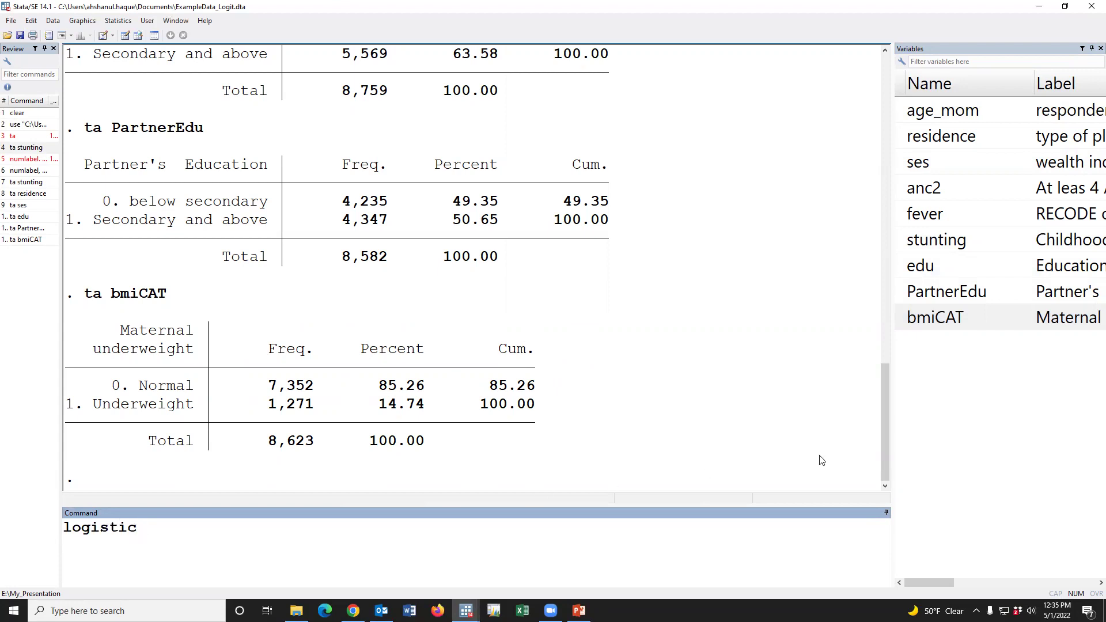
{"action": "left_click", "coordinate": [899, 242]}
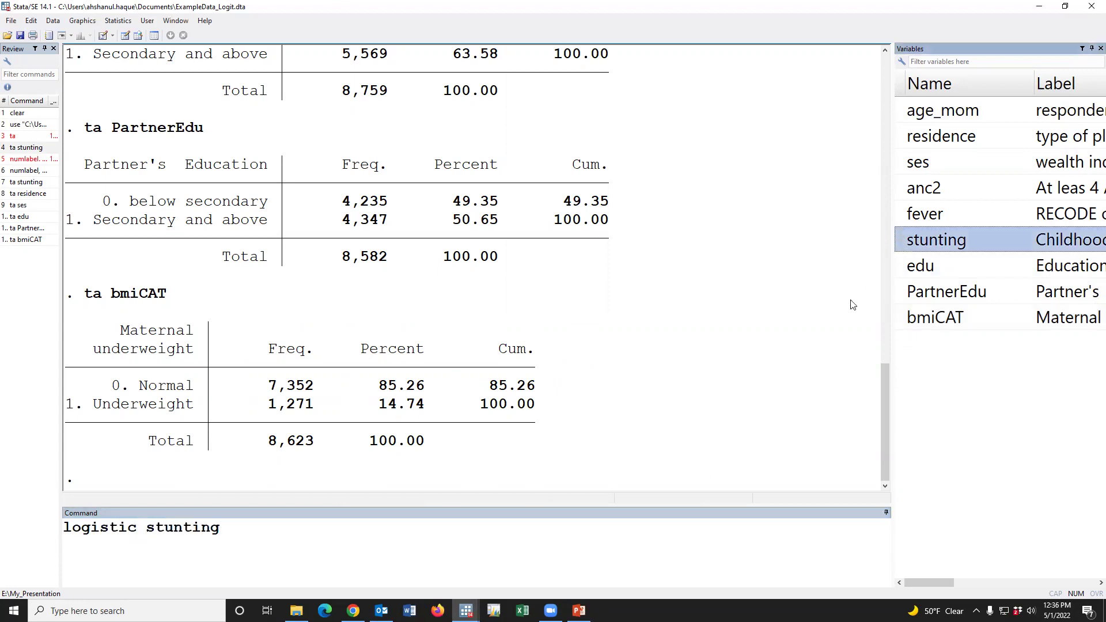
{"action": "left_click", "coordinate": [550, 525]}
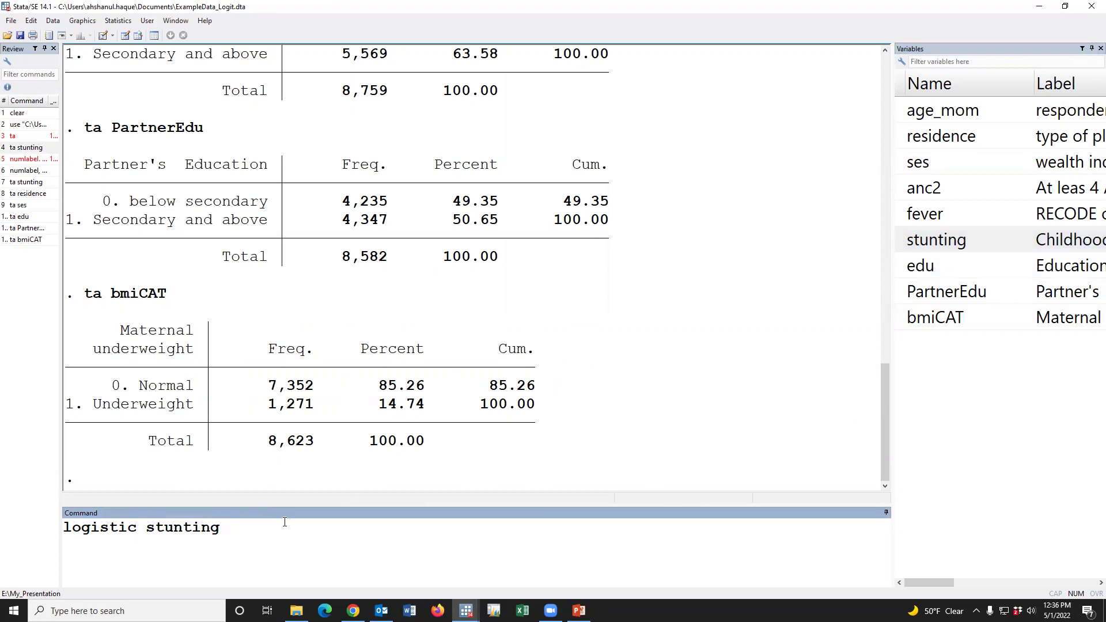
{"action": "left_click", "coordinate": [901, 320]}
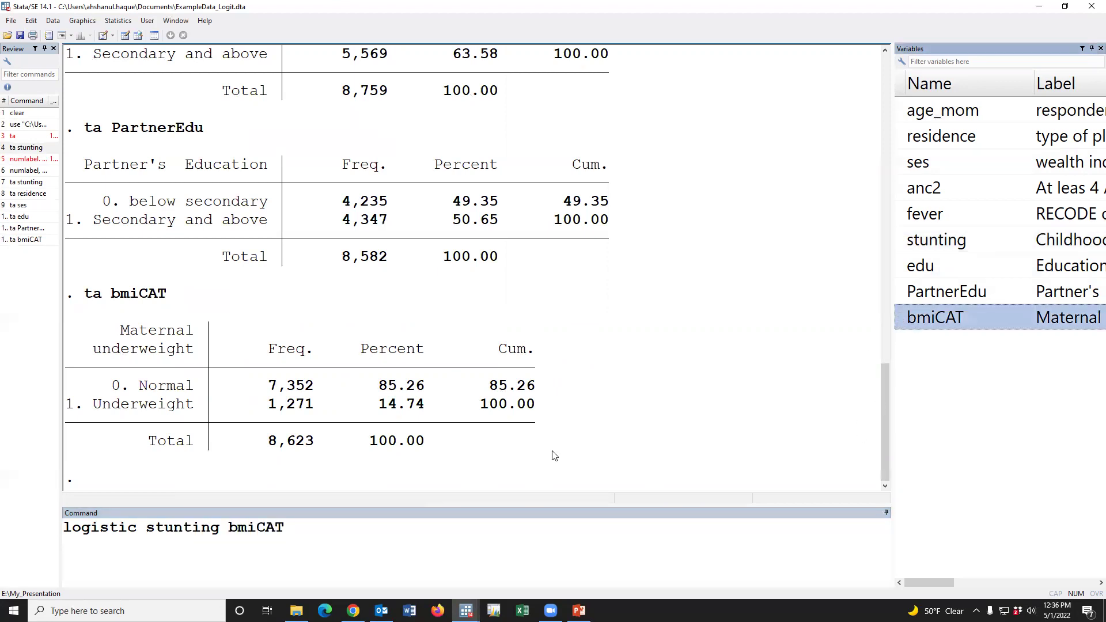
{"action": "left_click", "coordinate": [229, 527]}
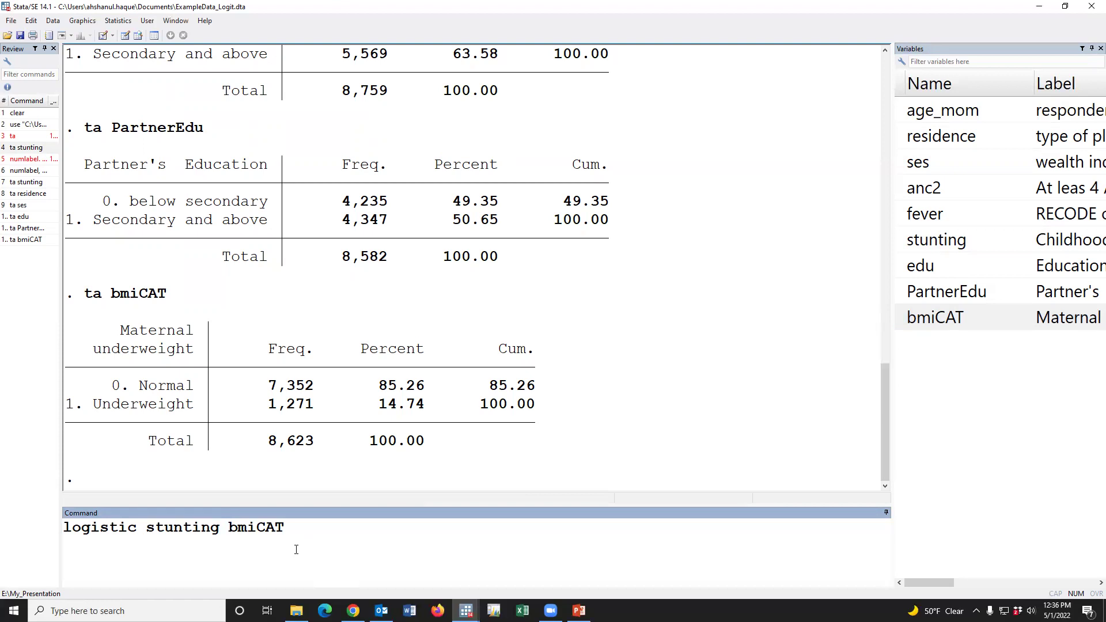
{"action": "type", "text": "i."}
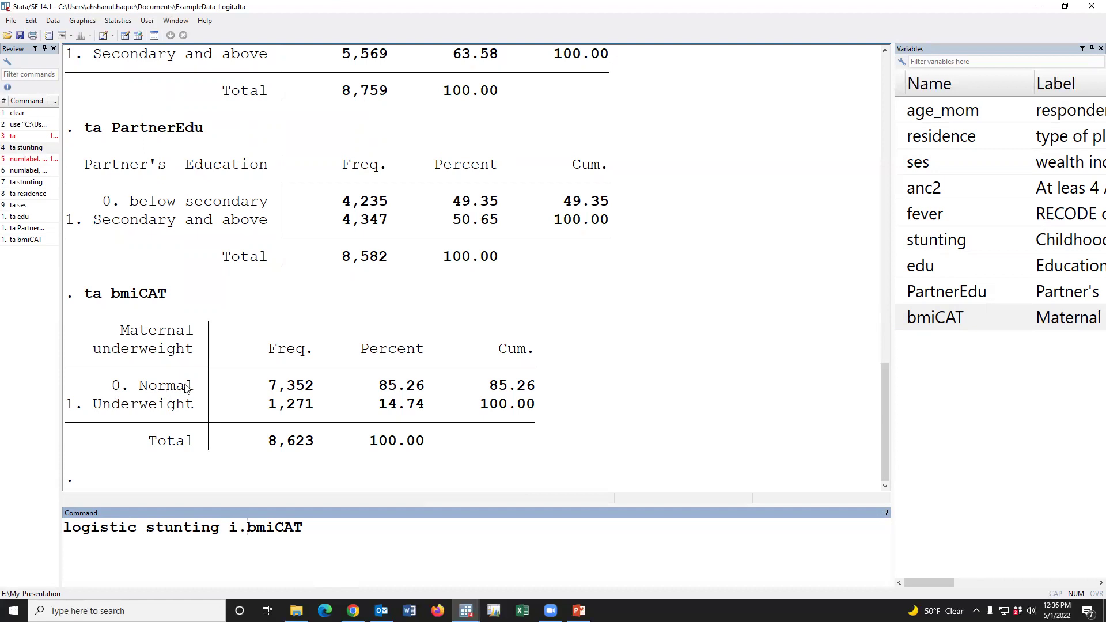
{"action": "key", "text": "Return"}
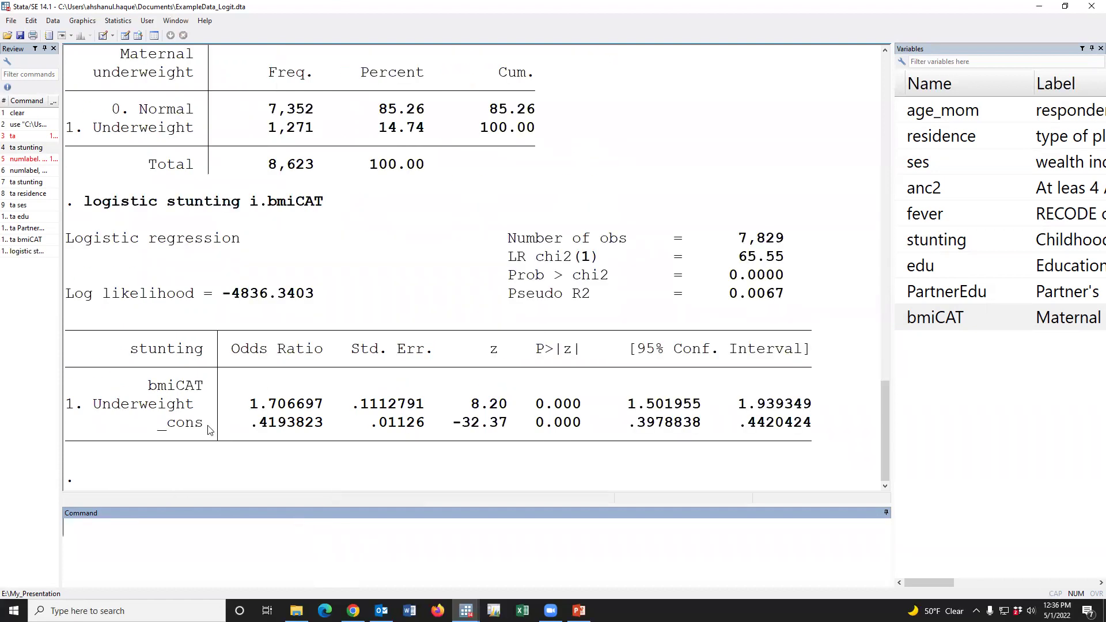
{"action": "left_click_drag", "start_coordinate": [105, 110], "coordinate": [191, 111]}
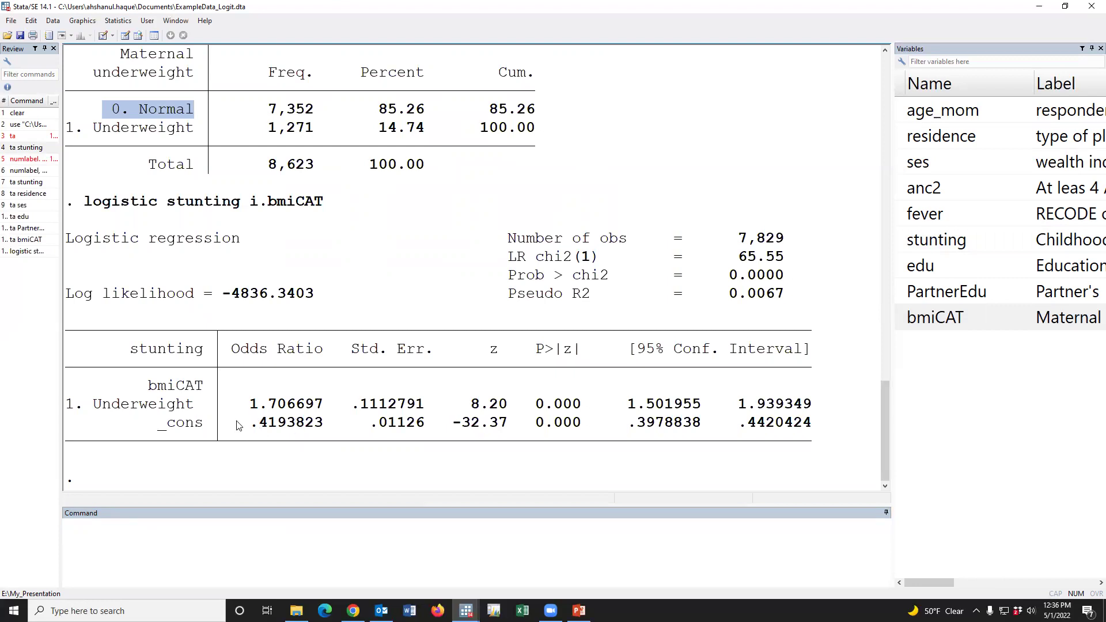
Rerun the regression with category 0 of bmiCAT as the explicit base, as "logistic stunting ib0.bmiCAT"
{"action": "left_click", "coordinate": [26, 251]}
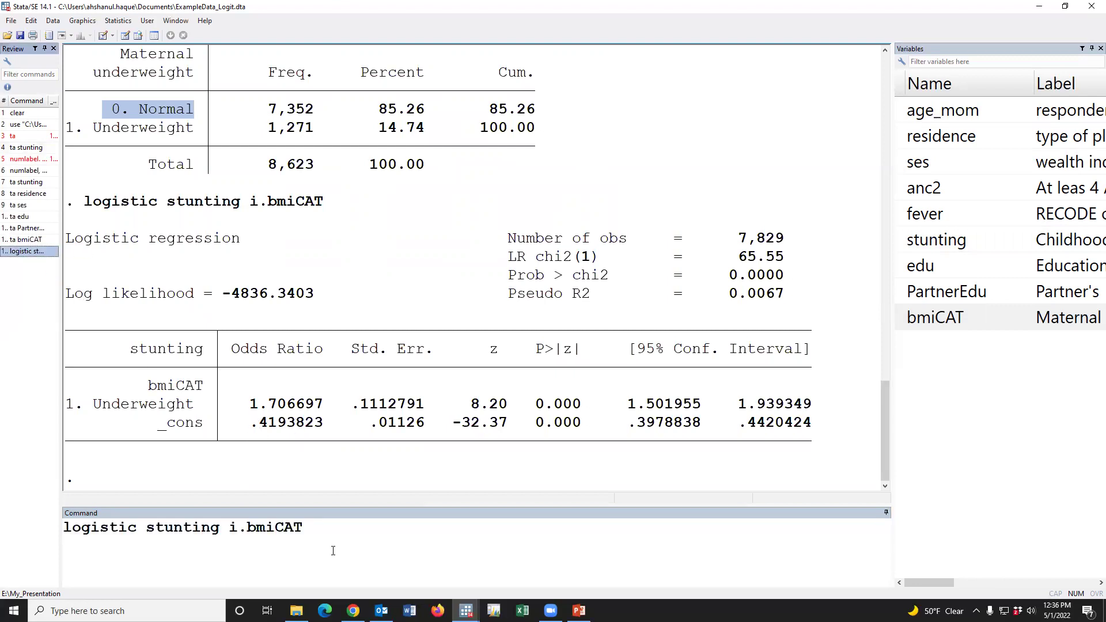
{"action": "left_click", "coordinate": [239, 528]}
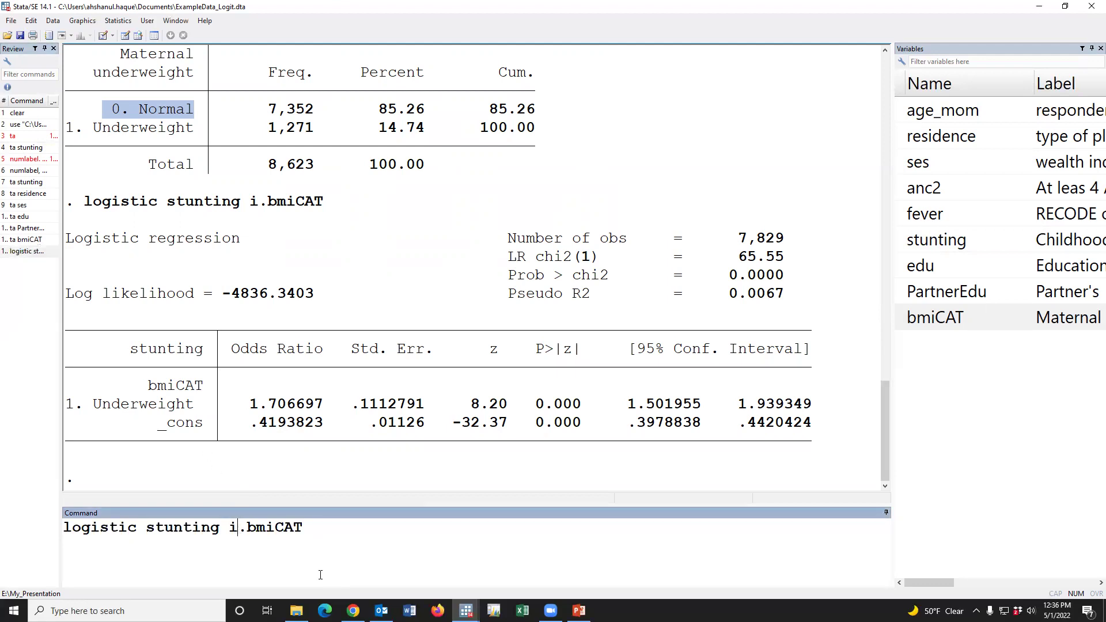
{"action": "type", "text": "b0"}
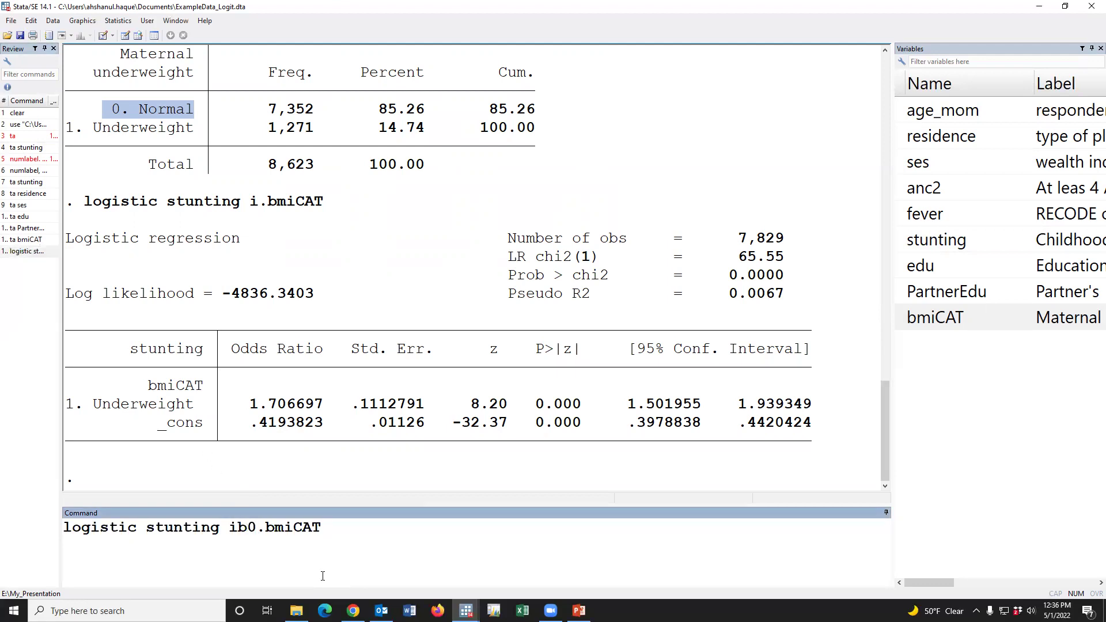
{"action": "key", "text": "Return"}
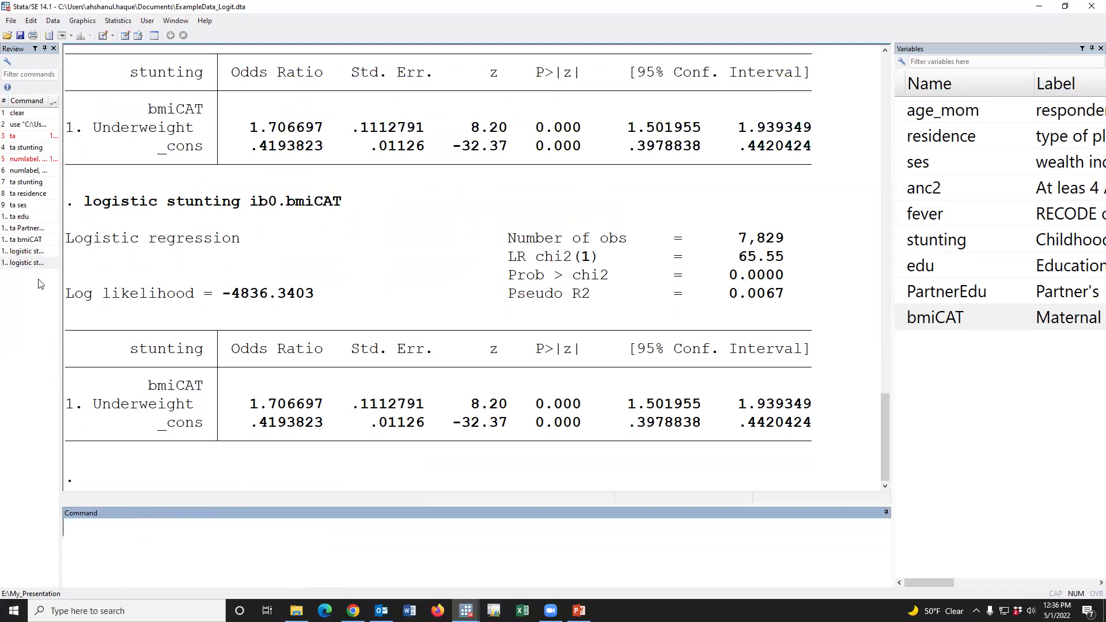
Change the bmiCAT base category to 1 and run "logistic stunting ib1.bmiCAT"
{"action": "key", "text": "Page_Up"}
{"action": "left_click", "coordinate": [258, 524]}
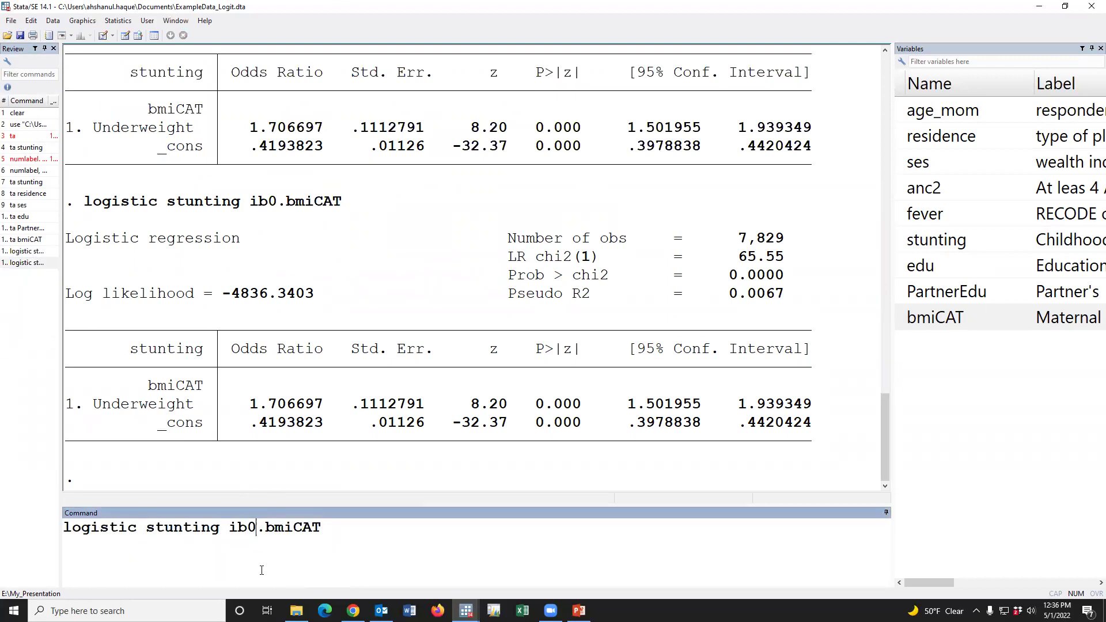
{"action": "key", "text": "BackSpace"}
{"action": "type", "text": "1"}
{"action": "key", "text": "Return"}
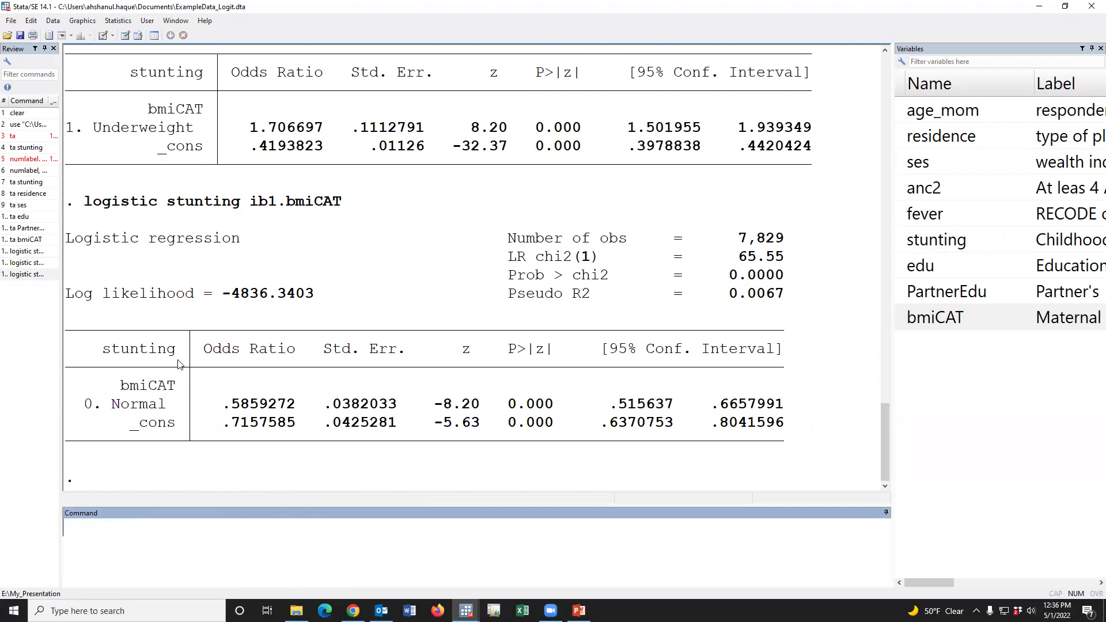
Add maternal education with base category 1, run "logistic stunting ib0.bmiCAT ib1.edu", and highlight the below secondary row
{"action": "left_click_drag", "start_coordinate": [97, 132], "coordinate": [203, 133]}
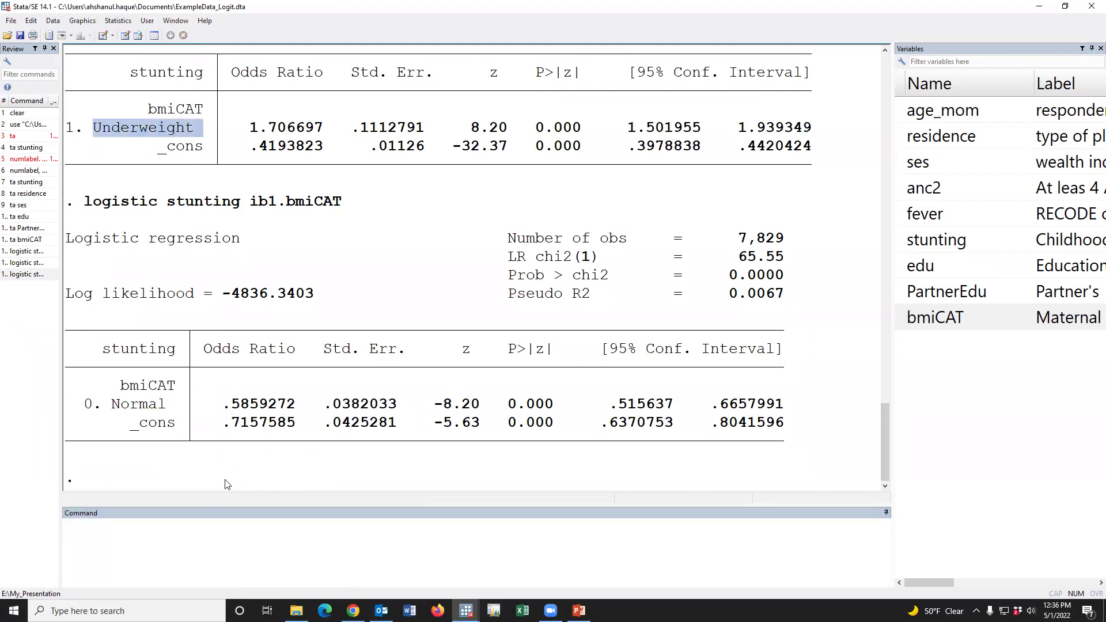
{"action": "left_click", "coordinate": [35, 267]}
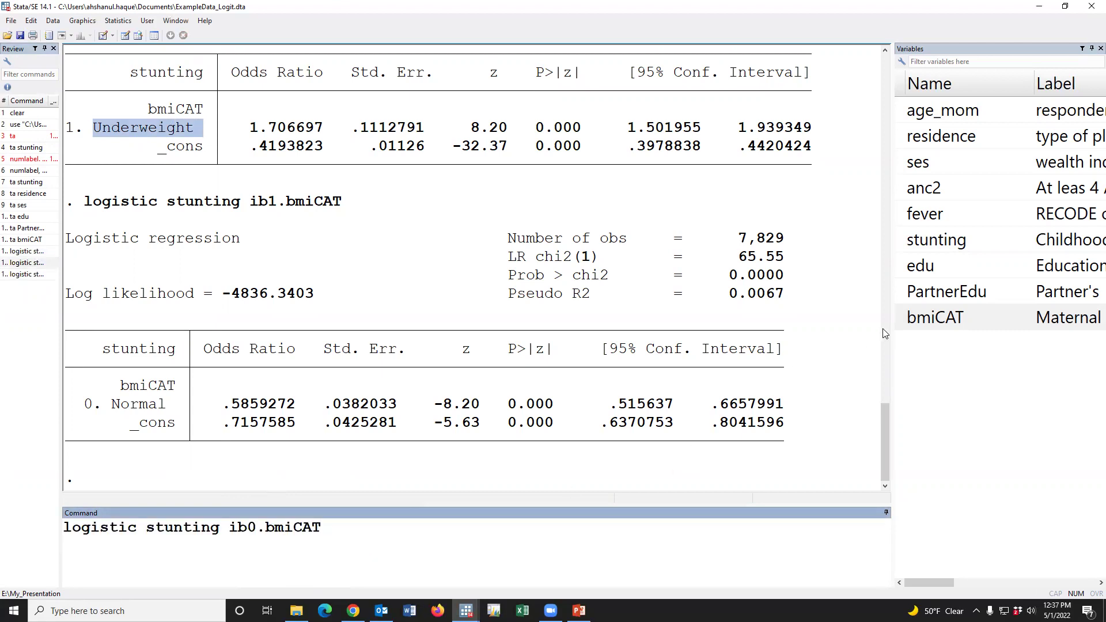
{"action": "double_click", "coordinate": [909, 268]}
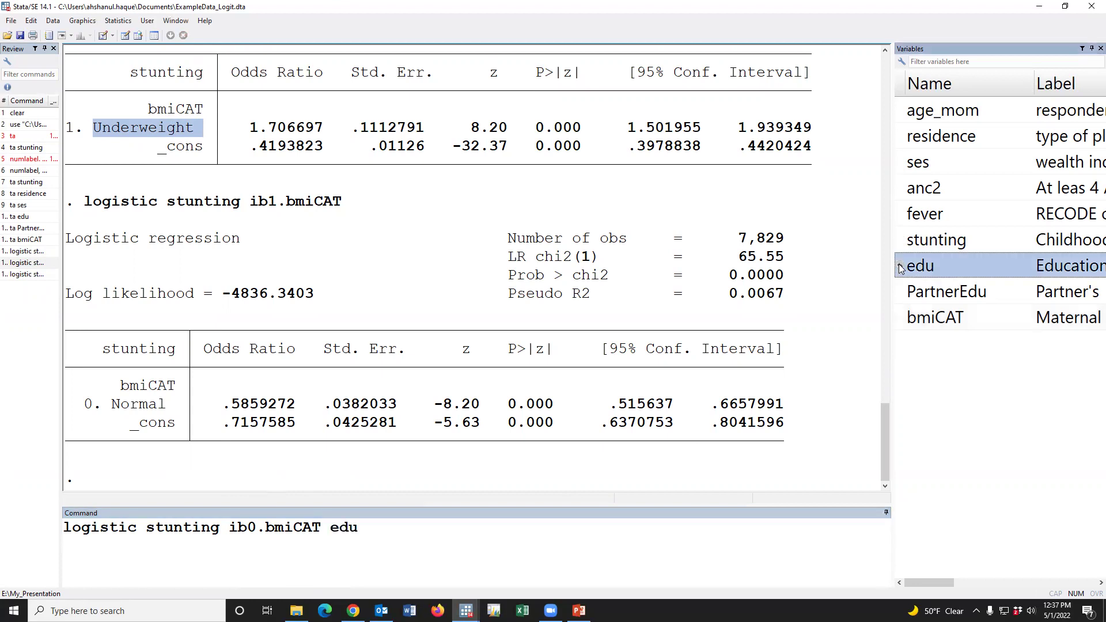
{"action": "left_click", "coordinate": [337, 528]}
{"action": "type", "text": "ib1."}
{"action": "key", "text": "Return"}
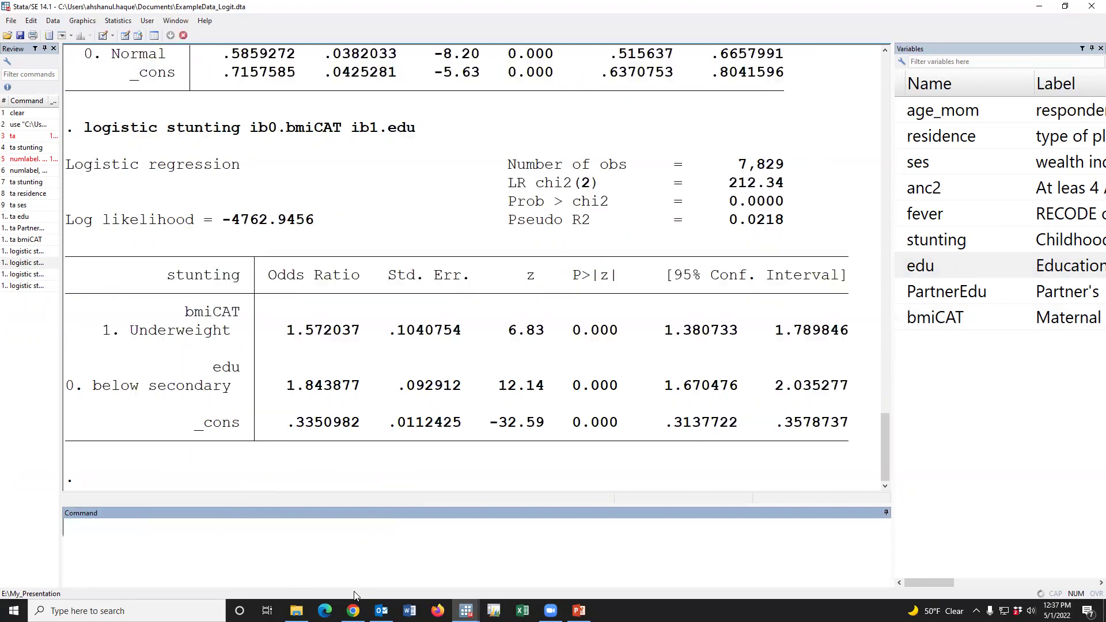
{"action": "left_click_drag", "start_coordinate": [70, 390], "coordinate": [395, 404]}
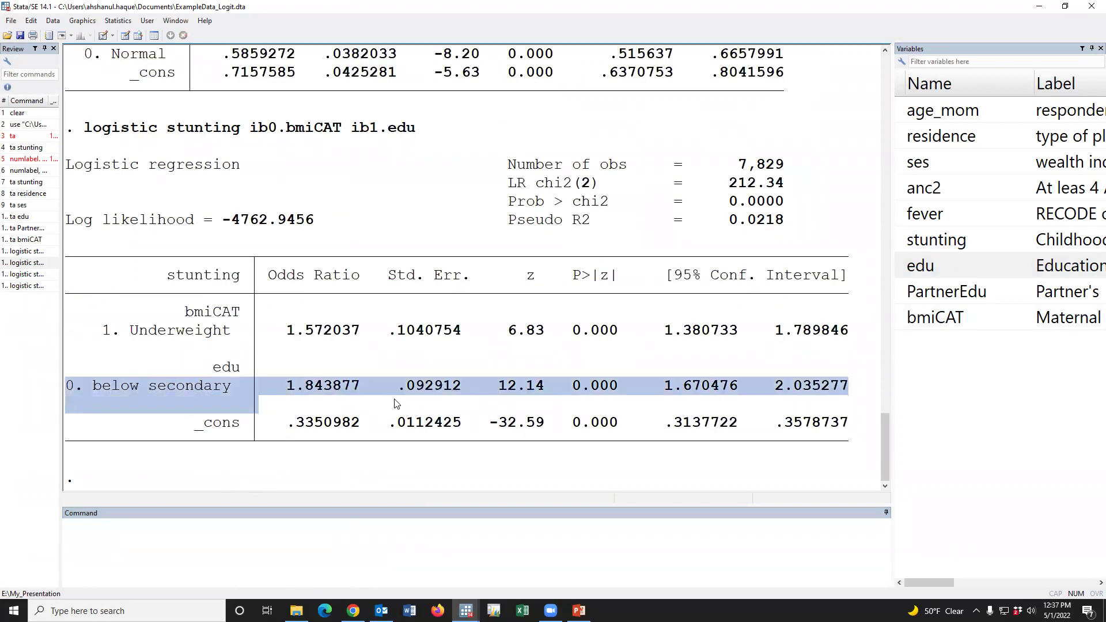
Run the multivariable regression "logistic stunting ib1.anc2 ib0.bmiCAT ib1.edu ib1.PartnerEdu ib1.residence ib5.ses" and show its full output
{"action": "left_click", "coordinate": [466, 609]}
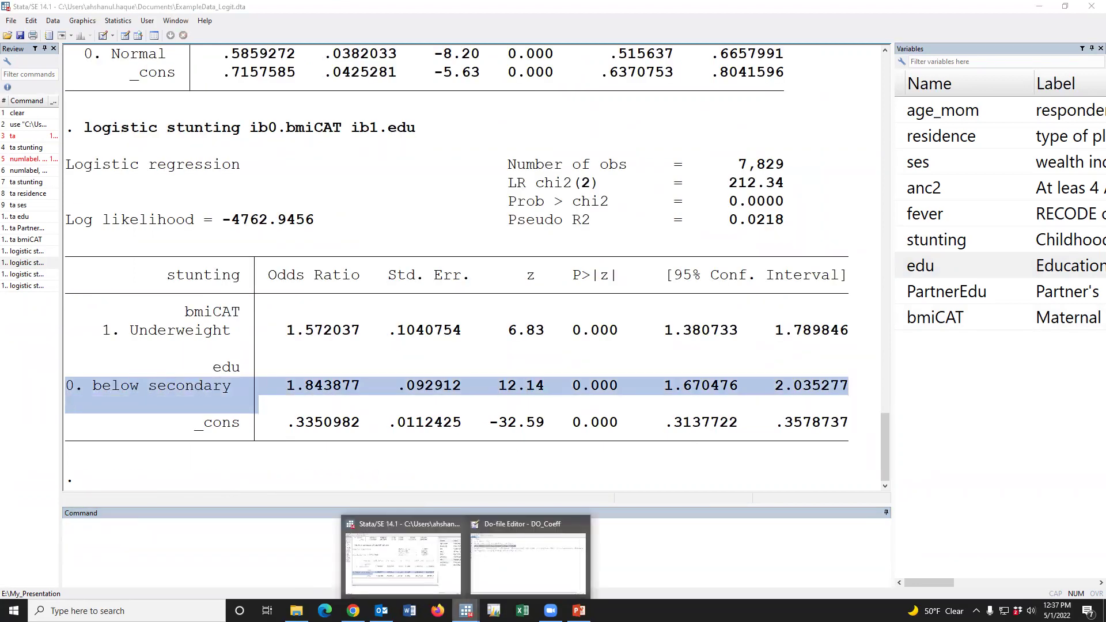
{"action": "left_click", "coordinate": [503, 221]}
{"action": "left_click", "coordinate": [510, 267]}
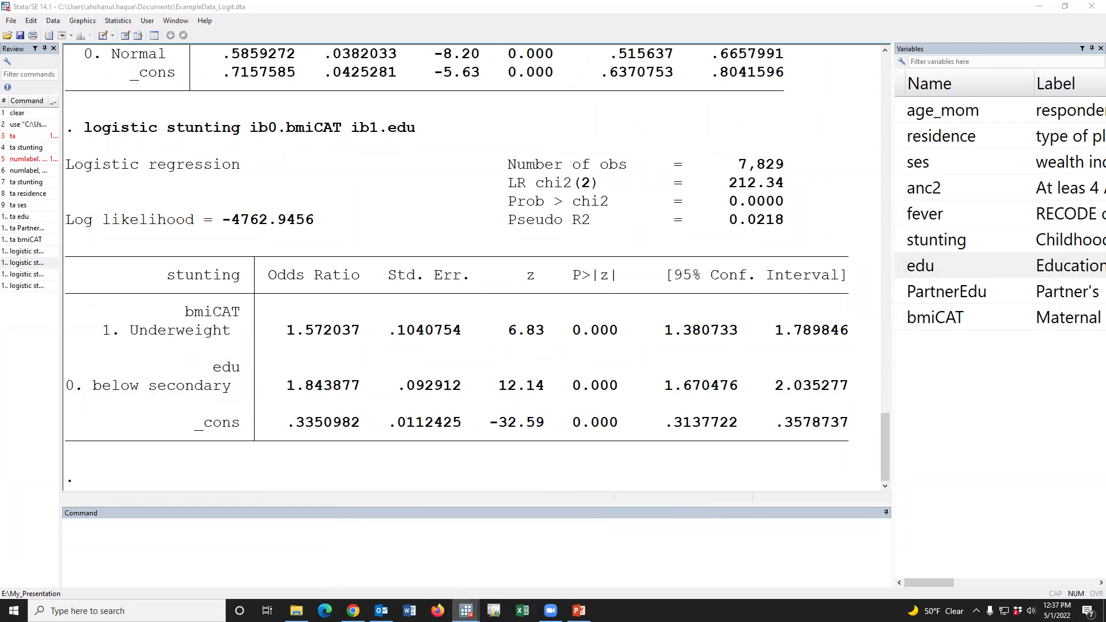
{"action": "left_click", "coordinate": [591, 536]}
{"action": "type", "text": "logistic stunting  ib1.anc2 ib0.bmiCAT ib1.edu ib1.PartnerEdu ib1.residence ib5.ses"}
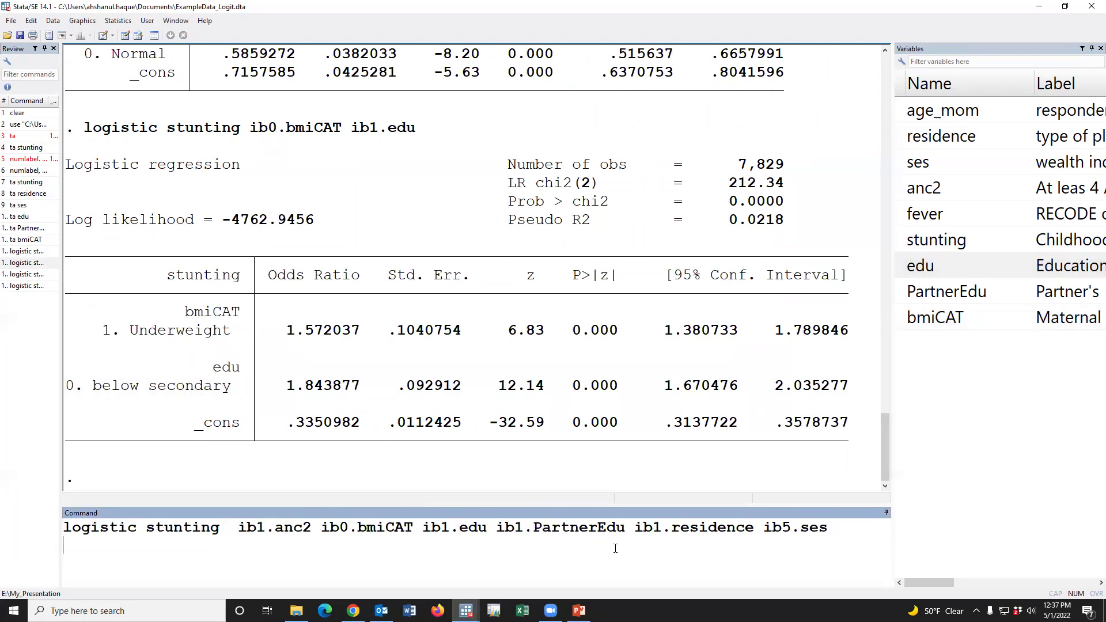
{"action": "left_click", "coordinate": [836, 528]}
{"action": "key", "text": "Return"}
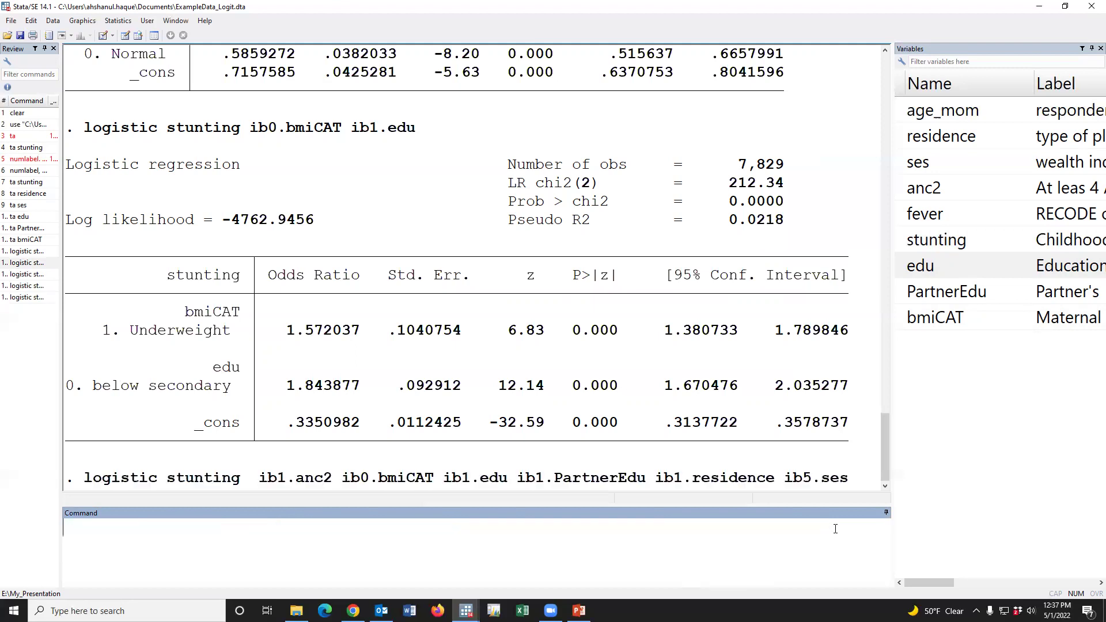
{"action": "left_click", "coordinate": [113, 481]}
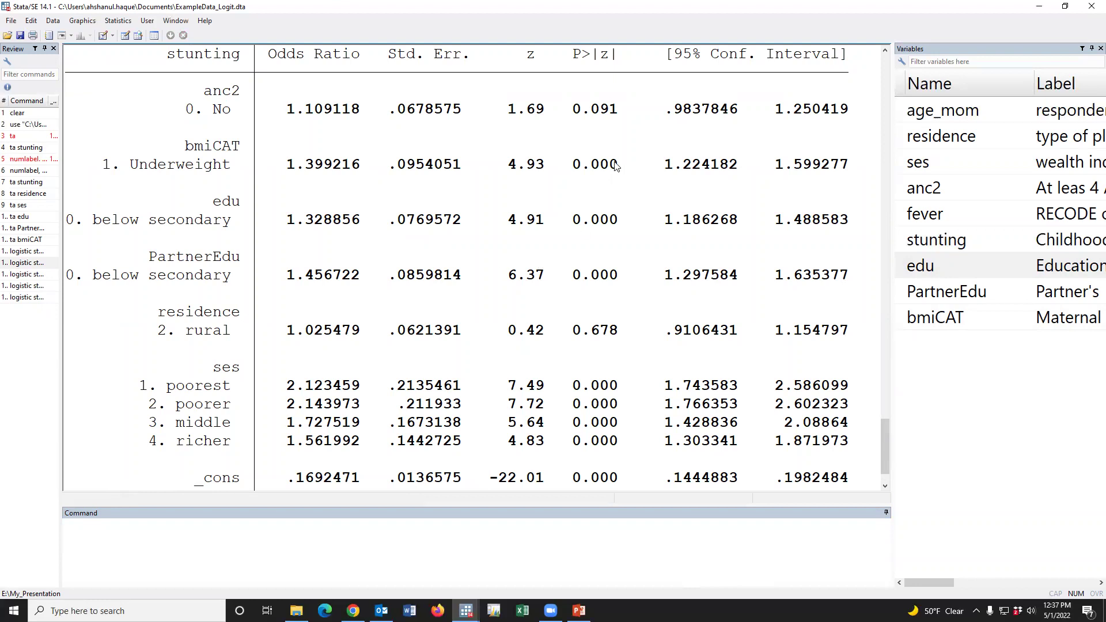
Switch to the PowerPoint slide interpreting the odds ratio for underweight mothers, read it, and return to Stata
{"action": "left_click", "coordinate": [579, 610]}
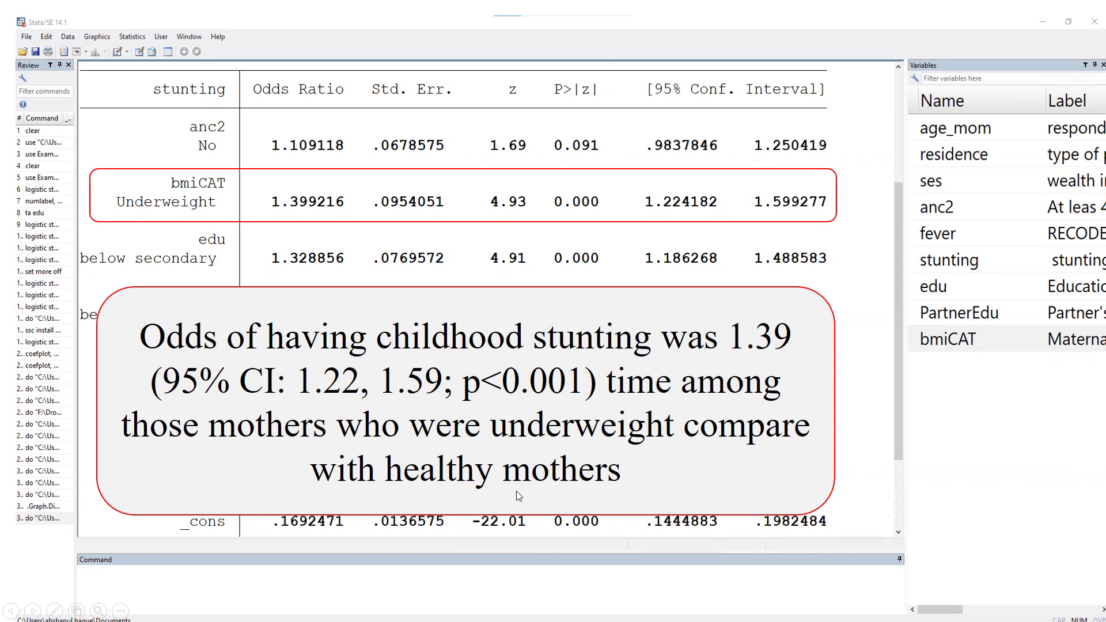
{"action": "right_click", "coordinate": [475, 250]}
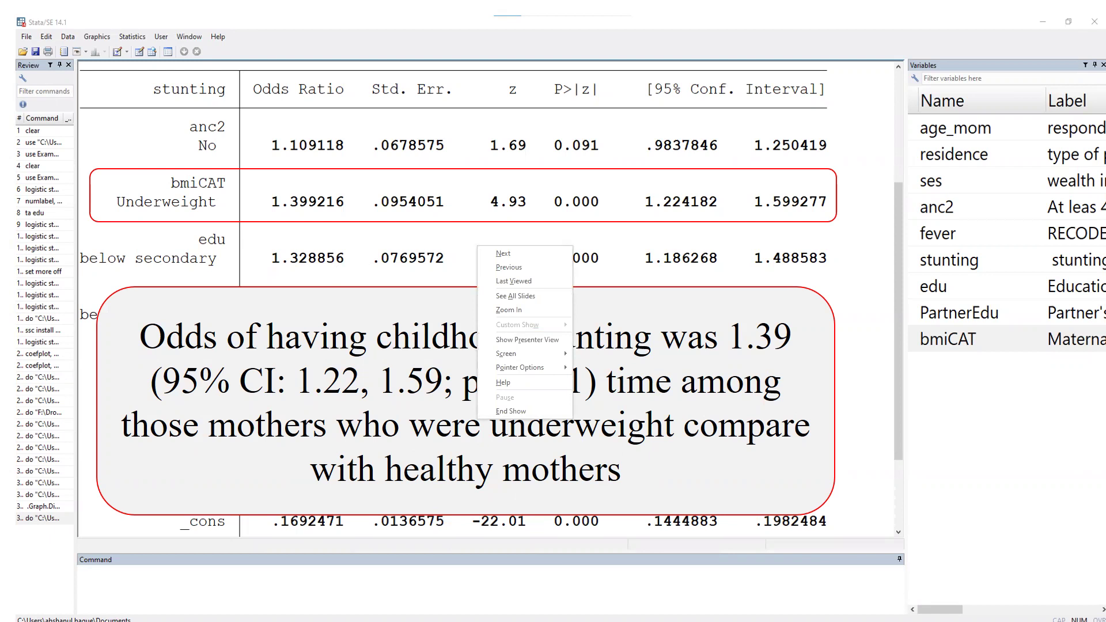
{"action": "key", "text": "Escape"}
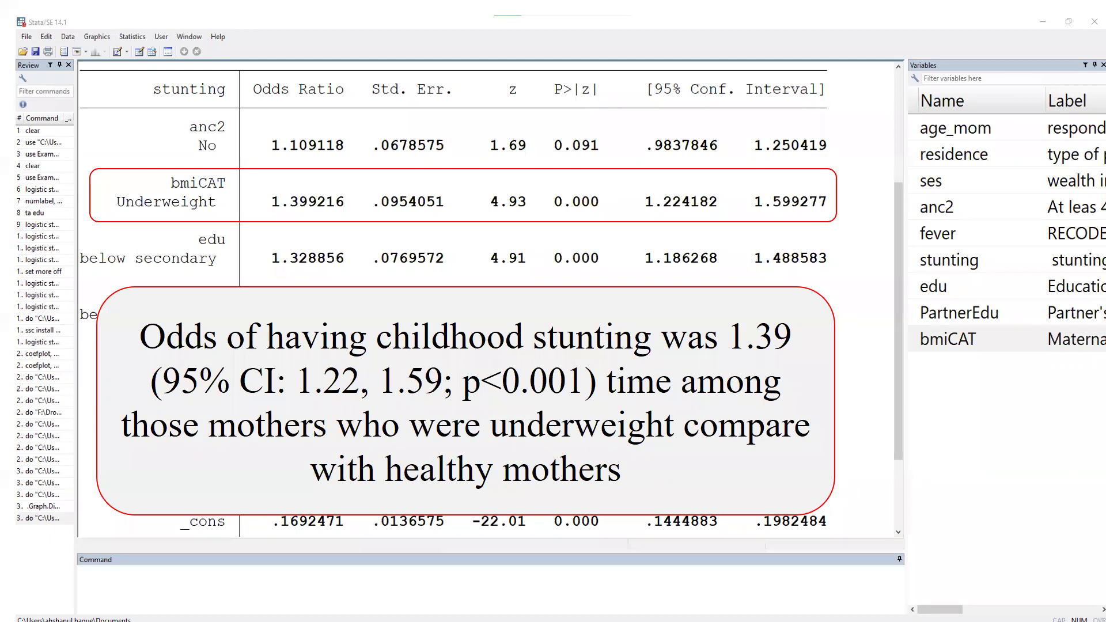
{"action": "key", "text": "alt+Tab"}
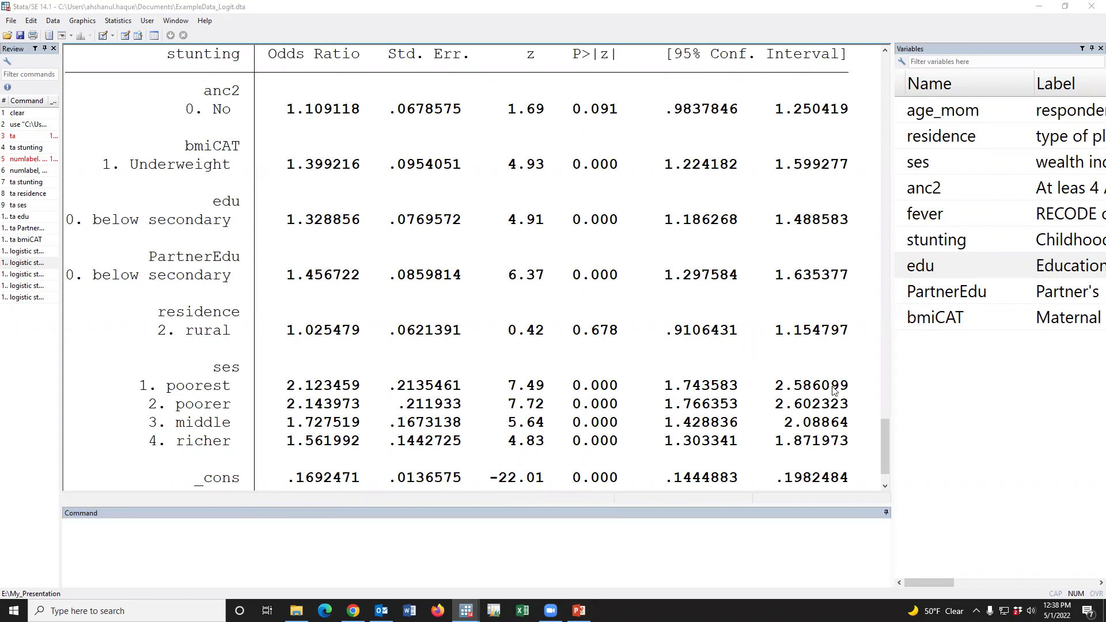
Request the coefplot package from SSC with the command "ssc instal coefplot, replace"
{"action": "left_click", "coordinate": [622, 537]}
{"action": "type", "text": "coefplot"}
{"action": "key", "text": "Home"}
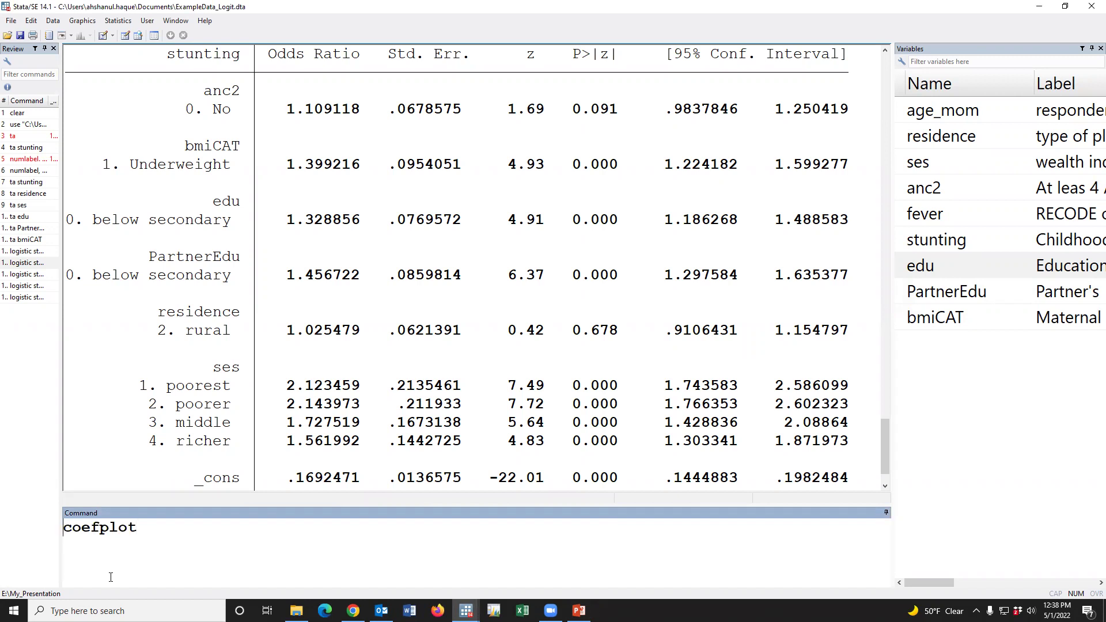
{"action": "type", "text": "ssc i"}
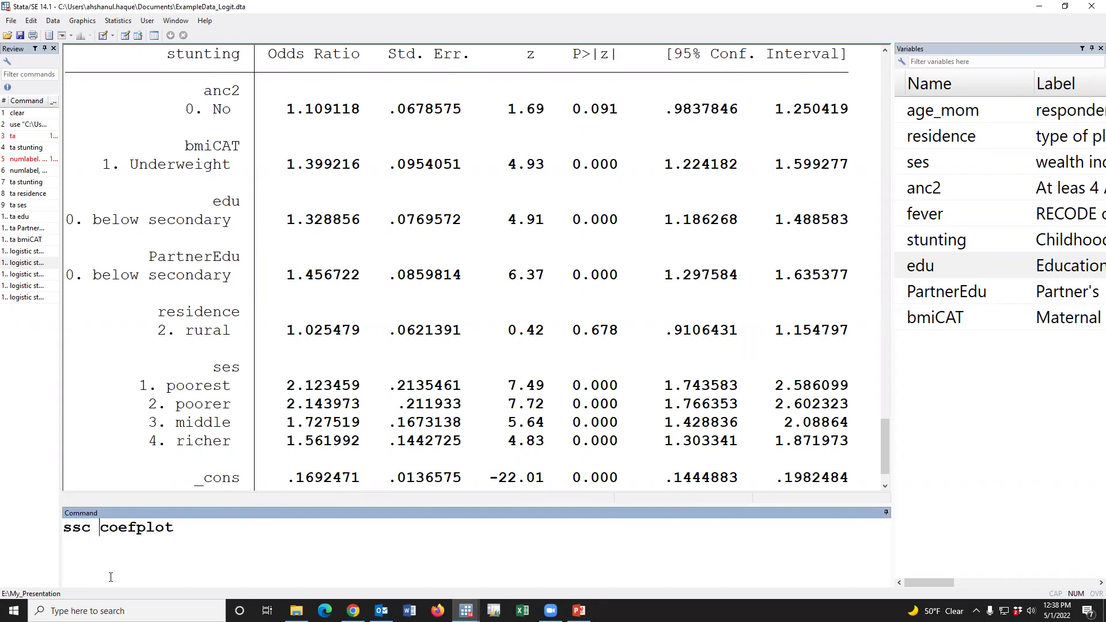
{"action": "type", "text": "nstal"}
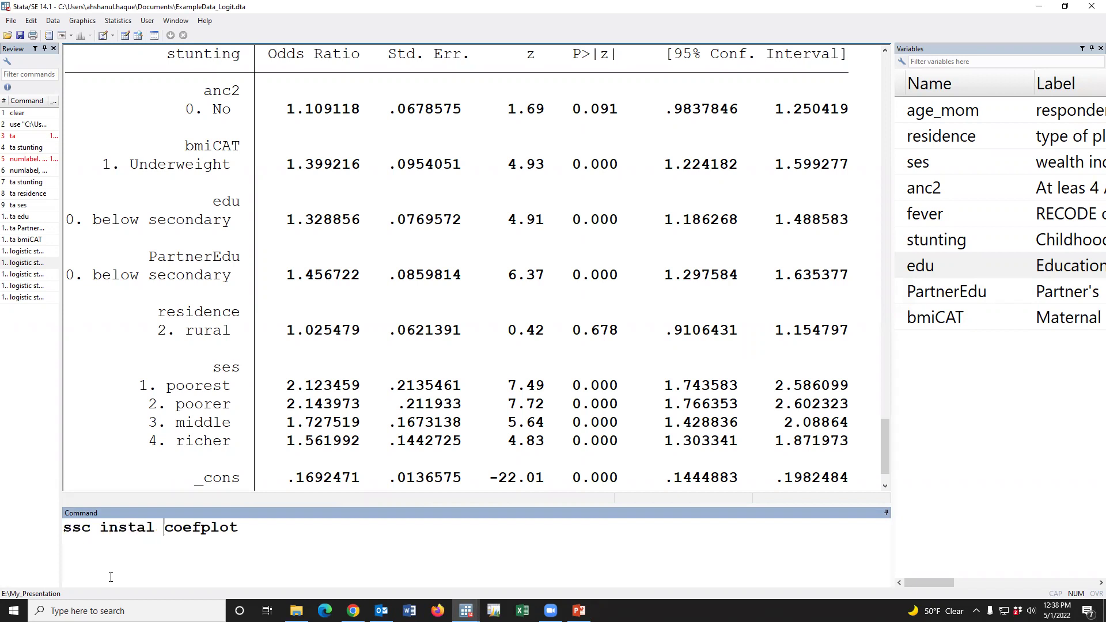
{"action": "left_click", "coordinate": [255, 532]}
{"action": "type", "text": ", replace"}
{"action": "key", "text": "Return"}
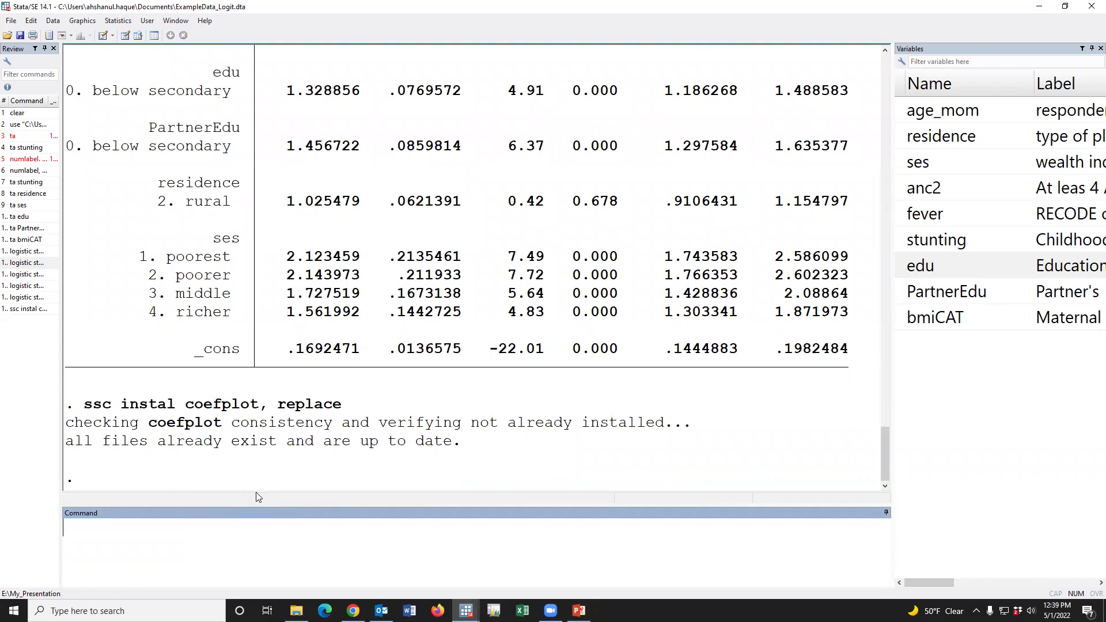
Recall the package command, correct its spelling, and run "ssc install coefplot, replace"
{"action": "left_click", "coordinate": [32, 309]}
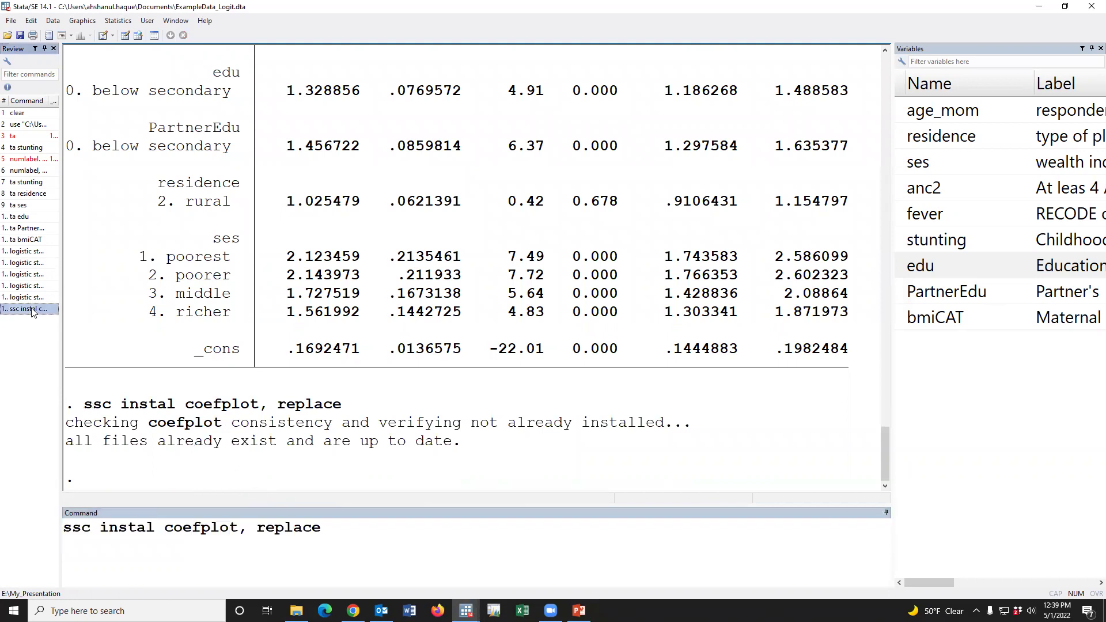
{"action": "left_click", "coordinate": [160, 529]}
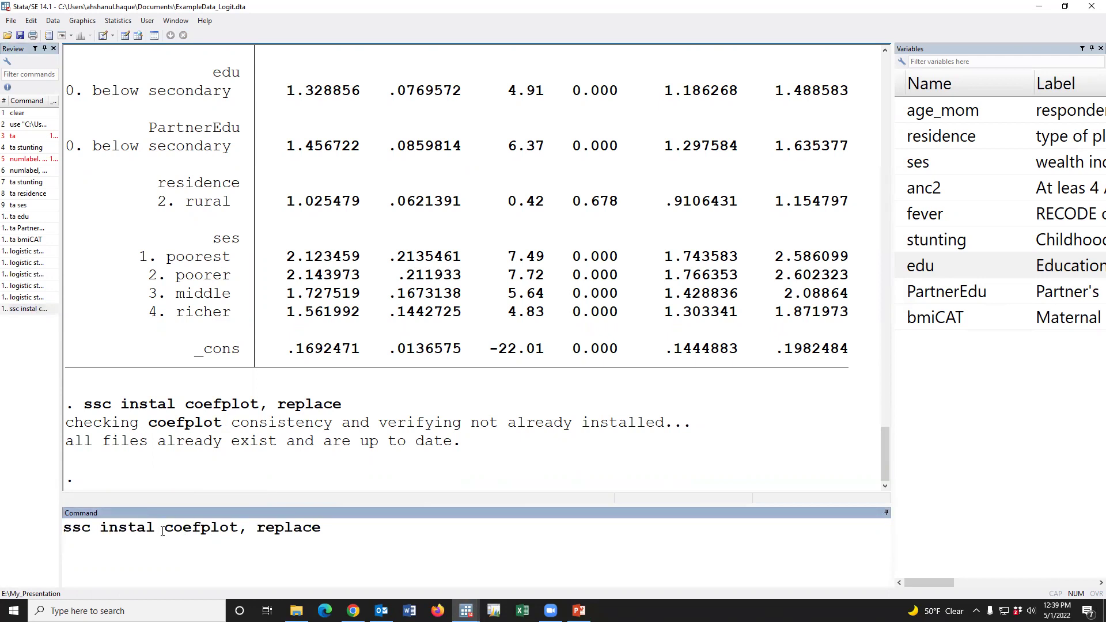
{"action": "type", "text": "l"}
{"action": "key", "text": "Return"}
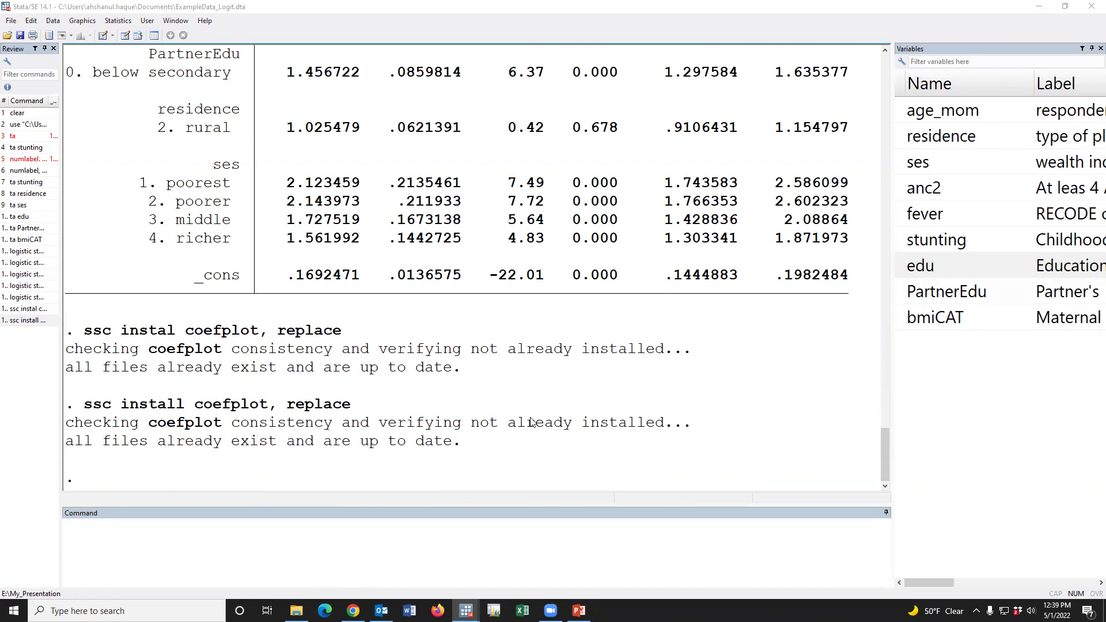
Enter "coefplot, drop(_cons) xline(1) eform" without running it and highlight its options and the _cons row of the regression output
{"action": "left_click", "coordinate": [447, 526]}
{"action": "type", "text": "coefplot, drop(_cons) xline(1) eform"}
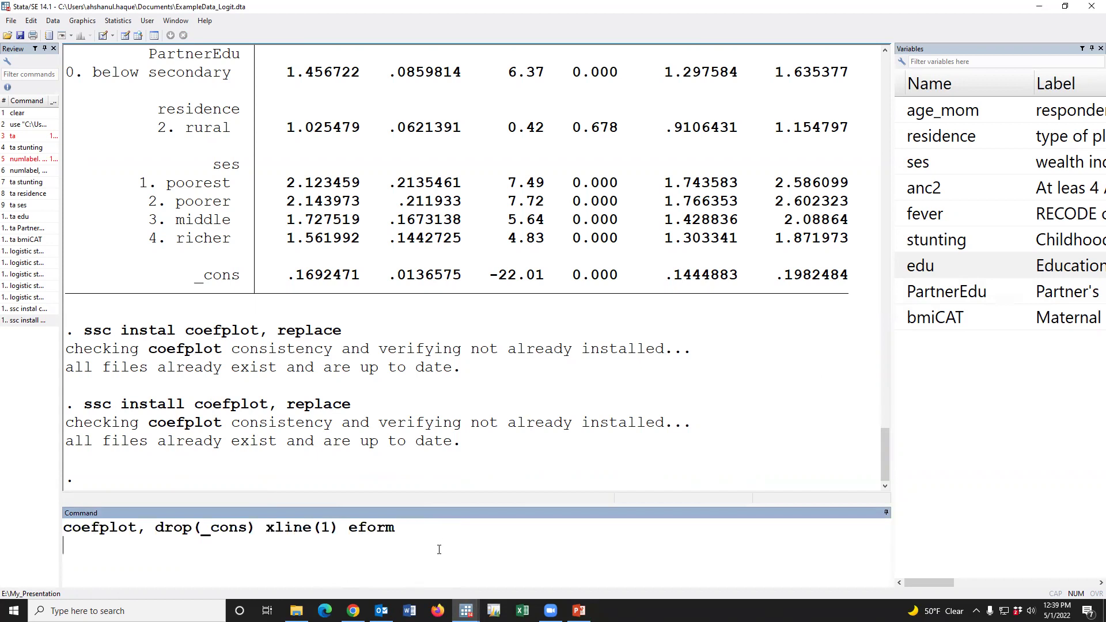
{"action": "left_click_drag", "start_coordinate": [403, 528], "coordinate": [61, 526]}
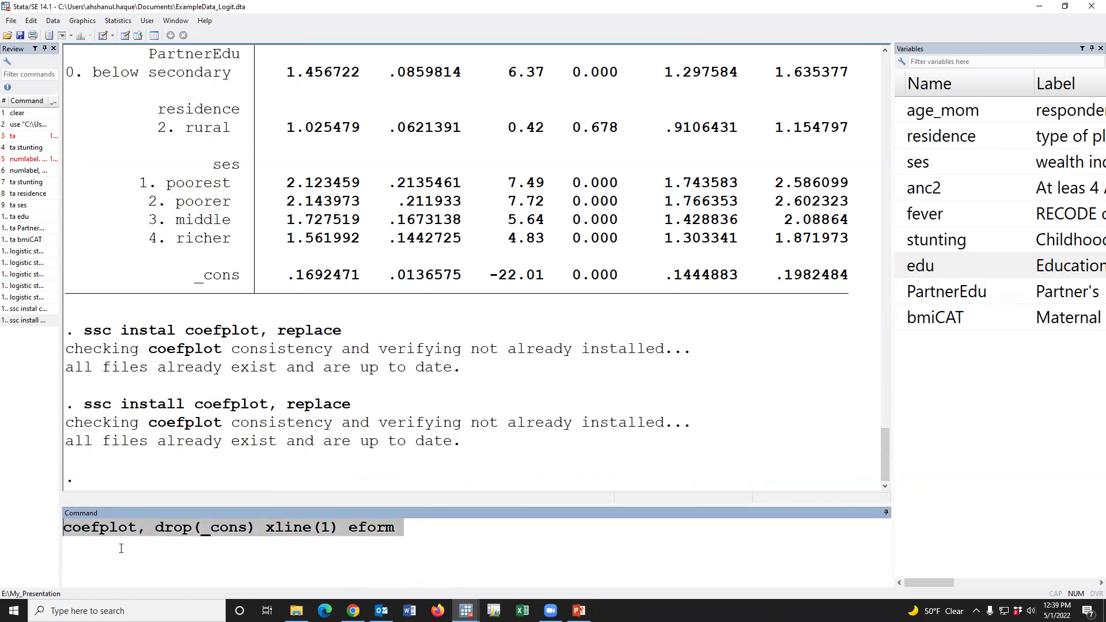
{"action": "left_click", "coordinate": [150, 548]}
{"action": "left_click_drag", "start_coordinate": [157, 527], "coordinate": [247, 528]}
{"action": "left_click_drag", "start_coordinate": [187, 276], "coordinate": [837, 281]}
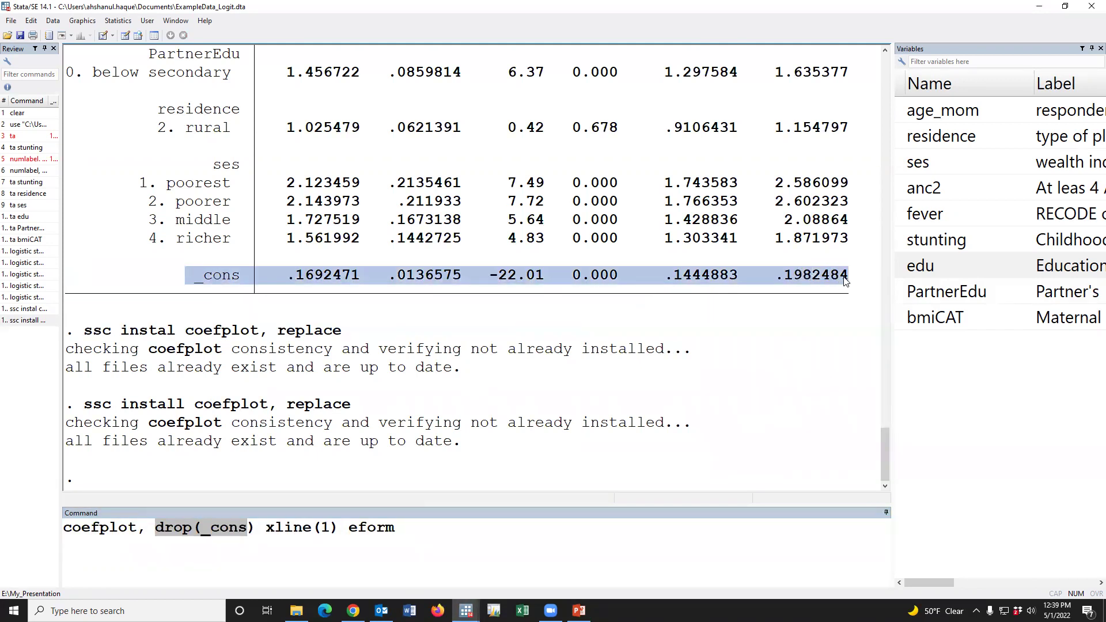
{"action": "left_click_drag", "start_coordinate": [265, 527], "coordinate": [339, 528]}
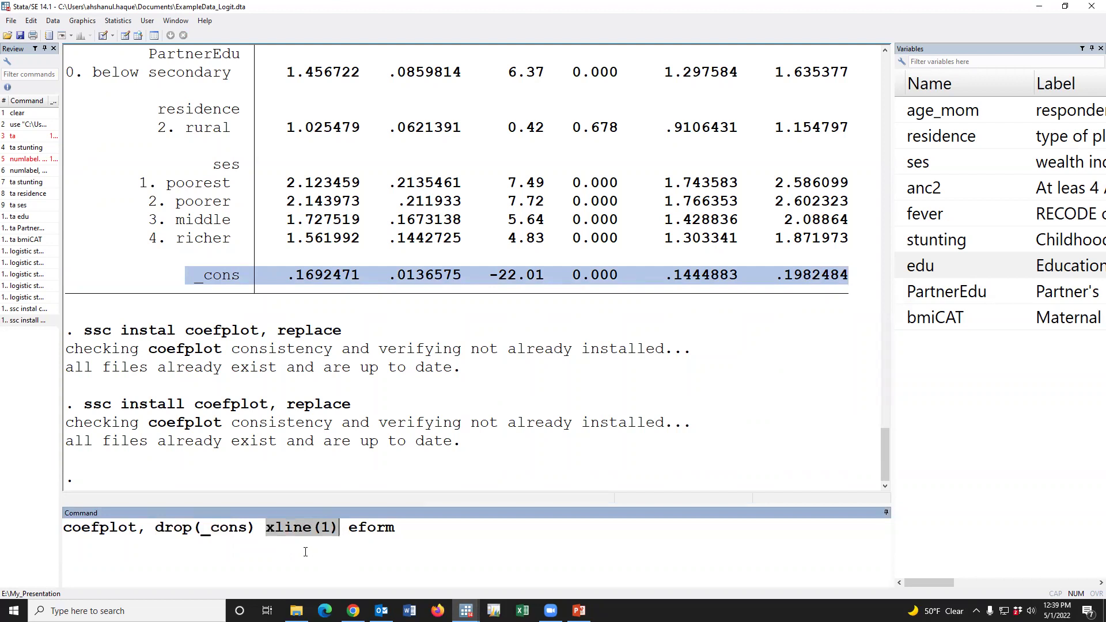
{"action": "left_click_drag", "start_coordinate": [349, 528], "coordinate": [394, 529]}
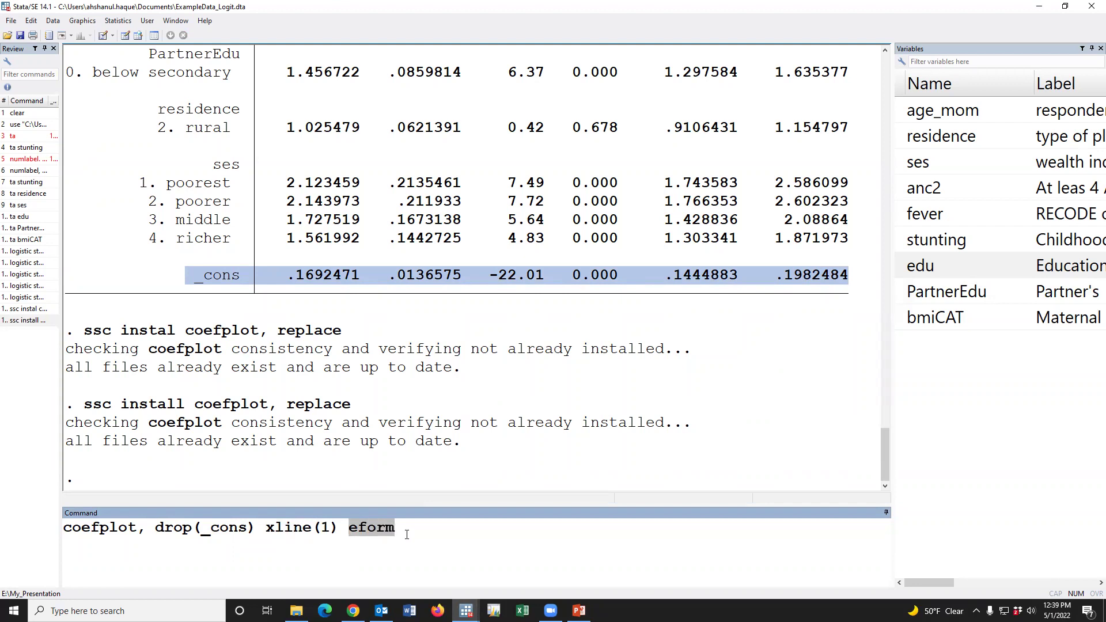
Highlight the Odds Ratio heading in the multivariable regression output to relate it to the eform option
{"action": "scroll", "coordinate": [461, 318], "scroll_direction": "up", "scroll_amount": 8}
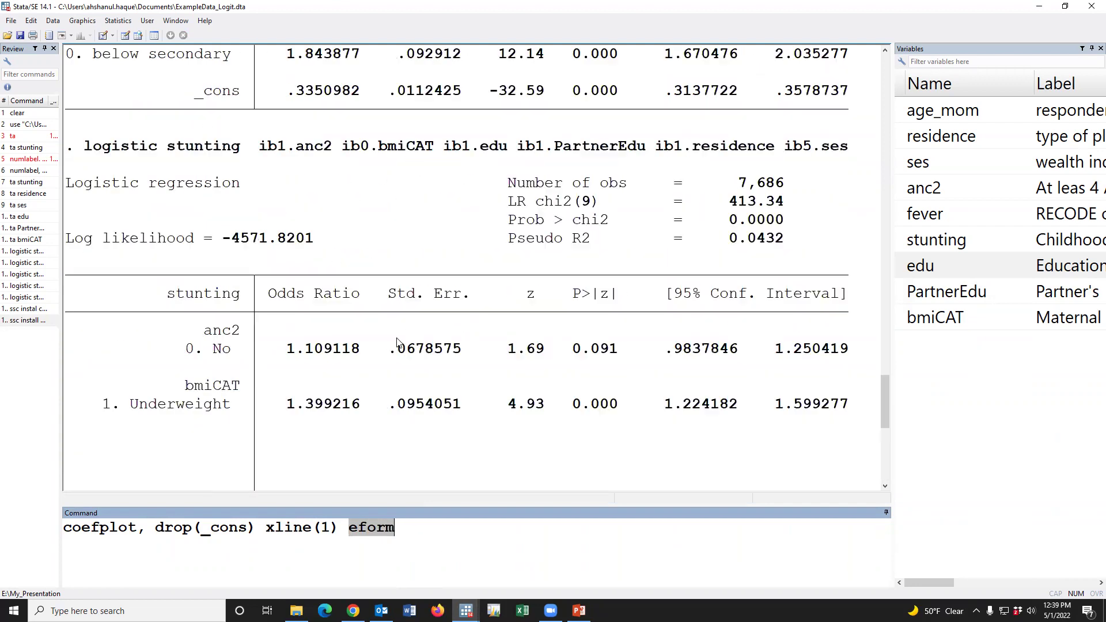
{"action": "left_click_drag", "start_coordinate": [348, 299], "coordinate": [360, 299]}
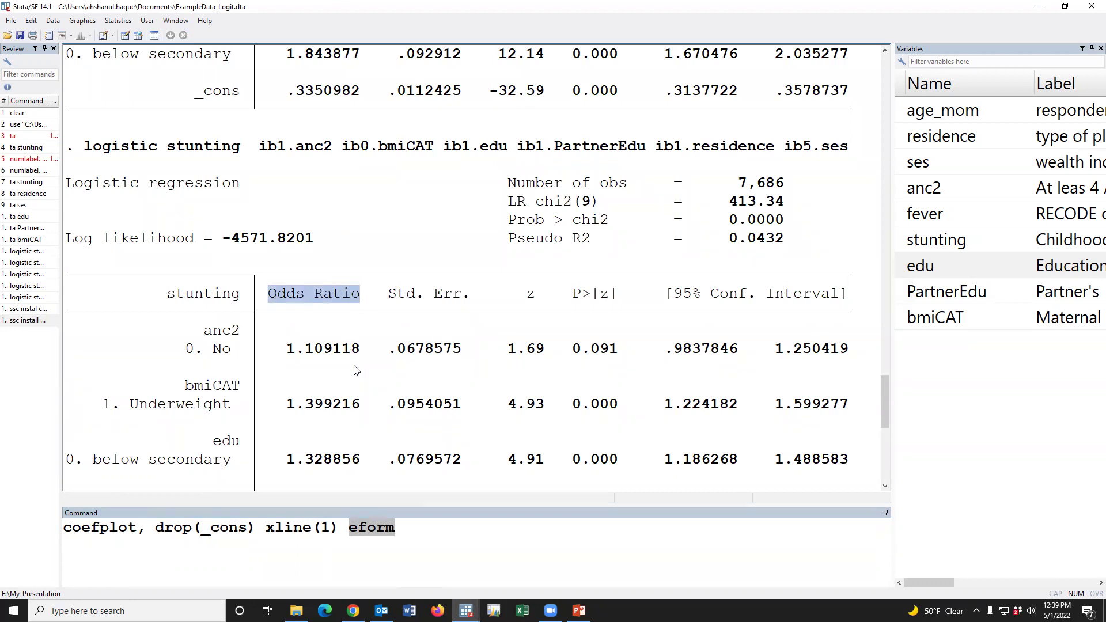
{"action": "scroll", "coordinate": [354, 369], "scroll_direction": "down", "scroll_amount": 8}
{"action": "left_click", "coordinate": [427, 542]}
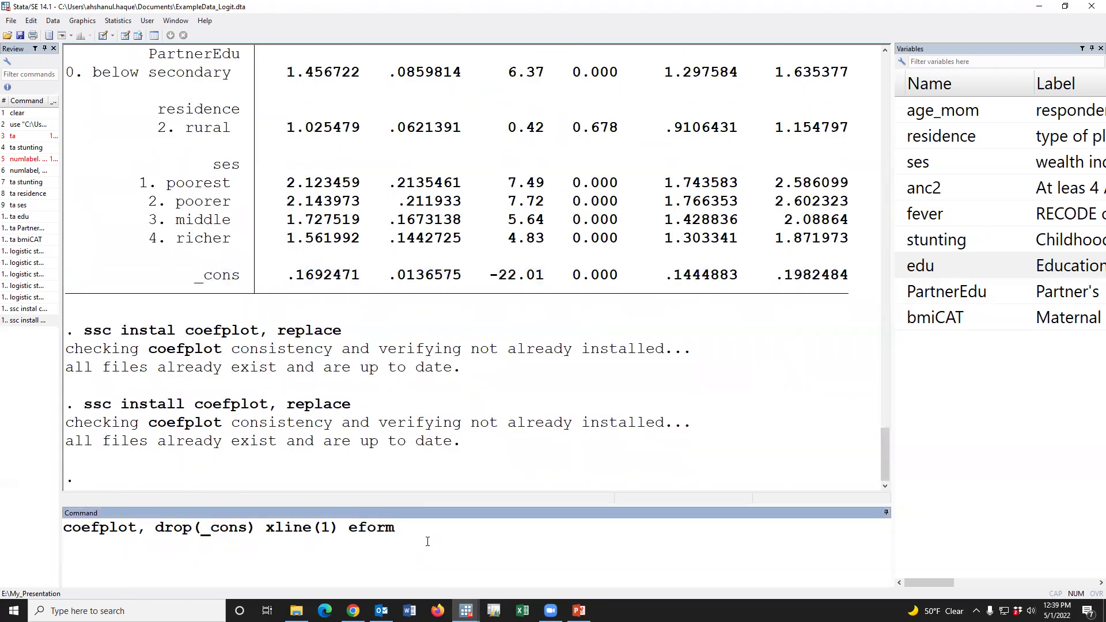
Run the prepared coefplot command and maximize the graph window showing the odds ratio plot
{"action": "key", "text": "Return"}
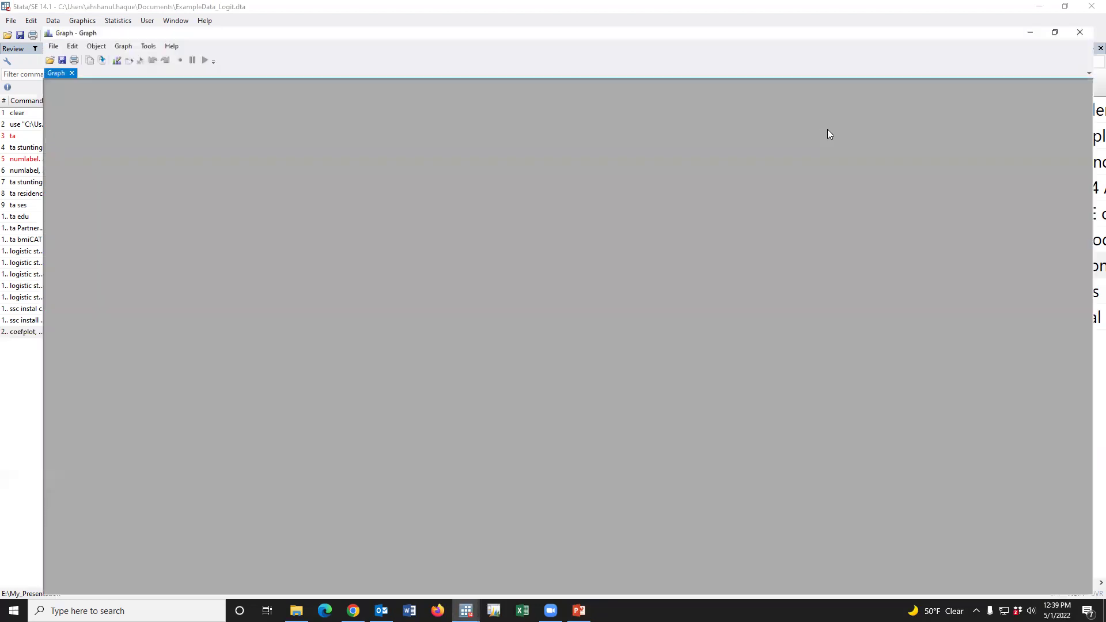
{"action": "left_click", "coordinate": [826, 118]}
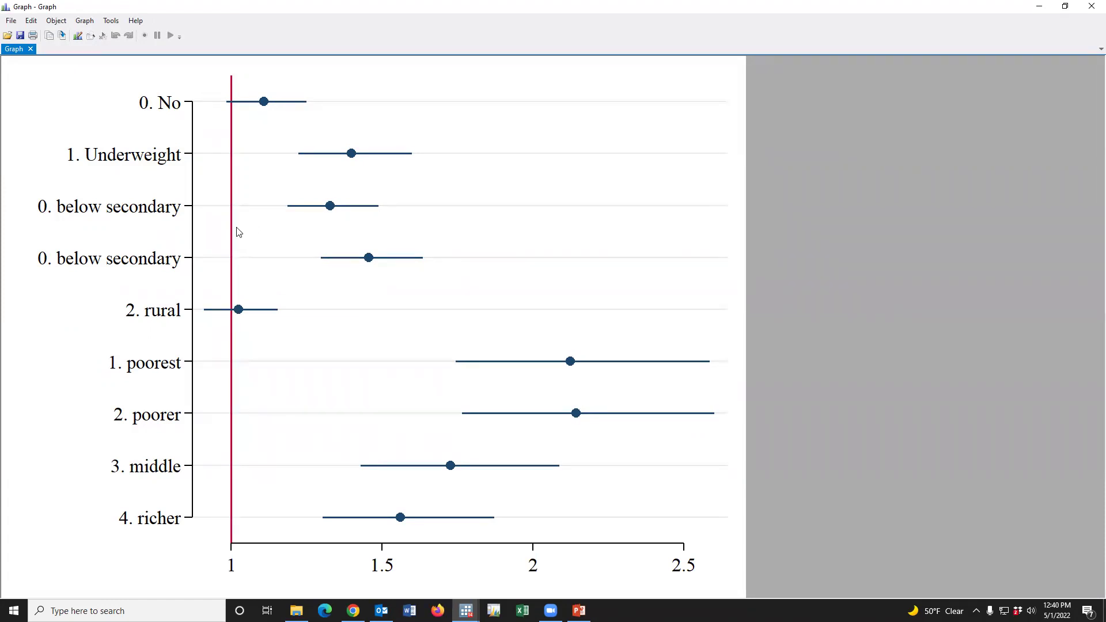
{"action": "mouse_move", "coordinate": [581, 602]}
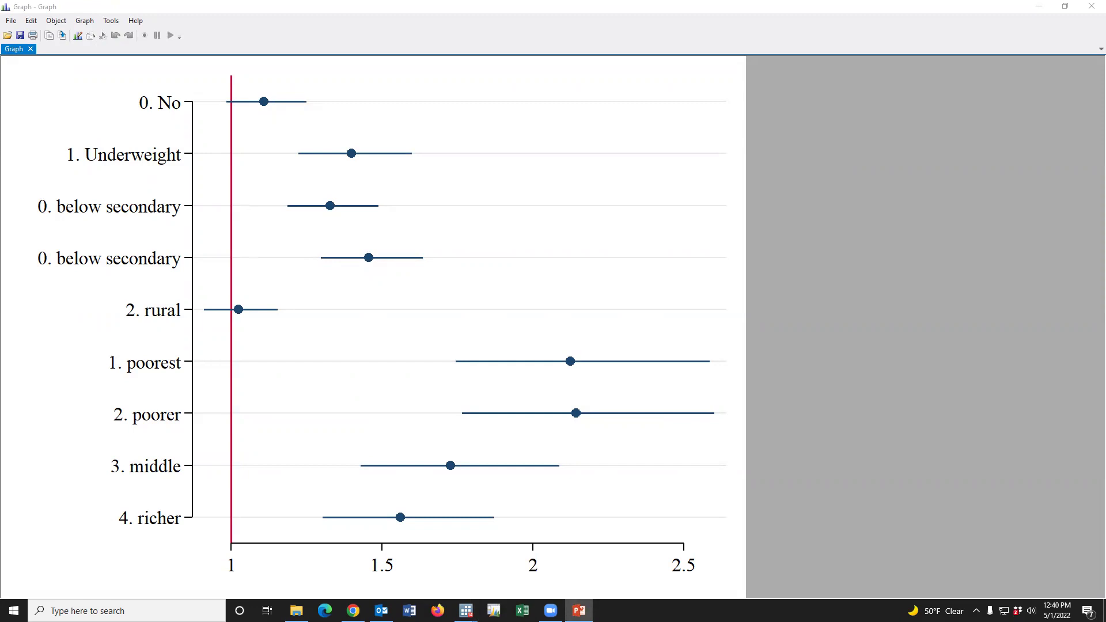
Start the graph editor and open the individual ticks and labels settings of the plot's category axis
{"action": "left_click", "coordinate": [78, 37]}
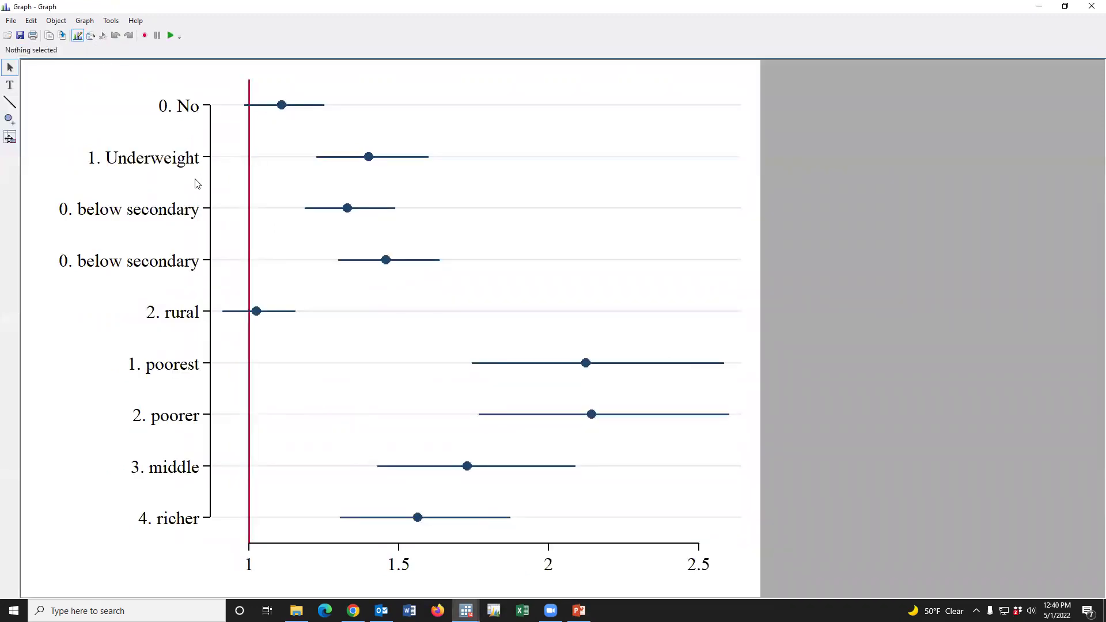
{"action": "left_click", "coordinate": [159, 170]}
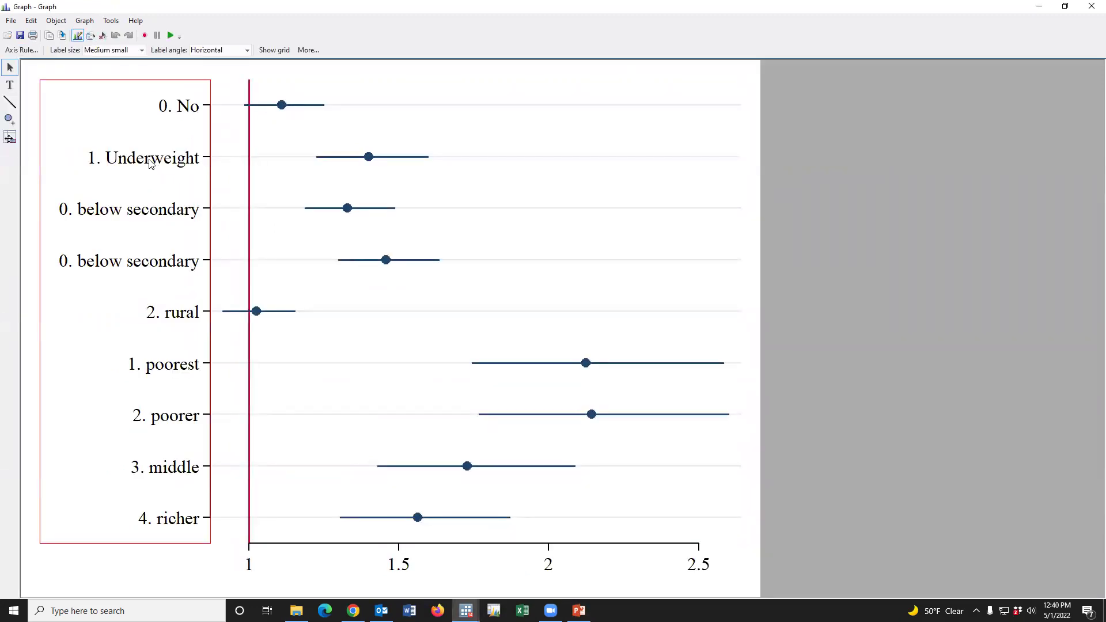
{"action": "double_click", "coordinate": [213, 183]}
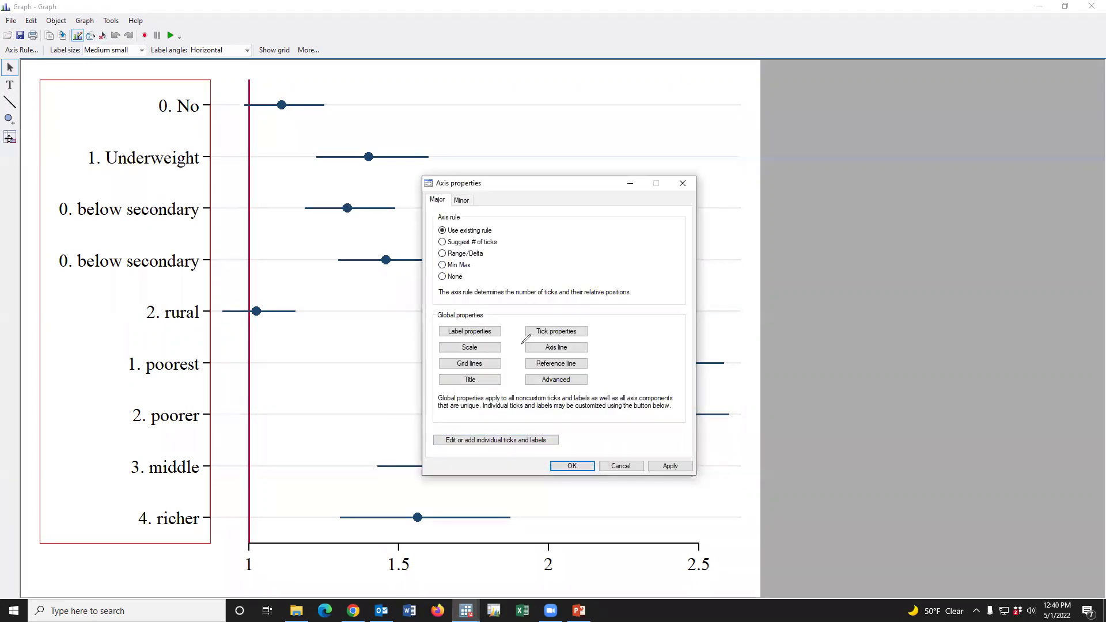
{"action": "mouse_move", "coordinate": [564, 433]}
{"action": "left_mouse_down"}
{"action": "mouse_move", "coordinate": [433, 441]}
{"action": "mouse_move", "coordinate": [455, 435]}
{"action": "left_mouse_up"}
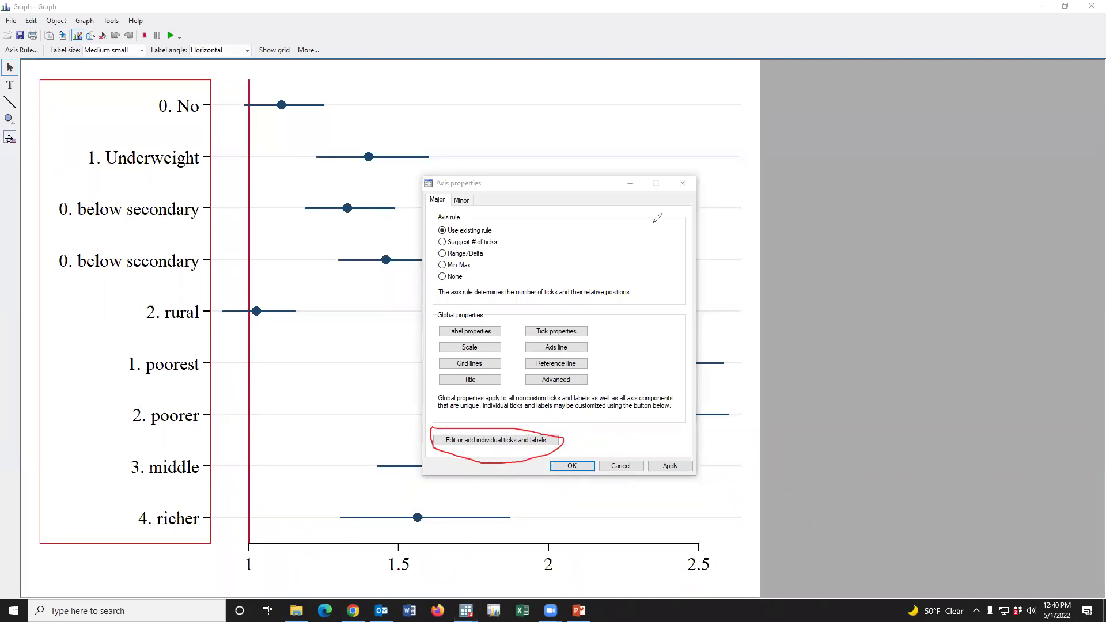
{"action": "key", "text": "e"}
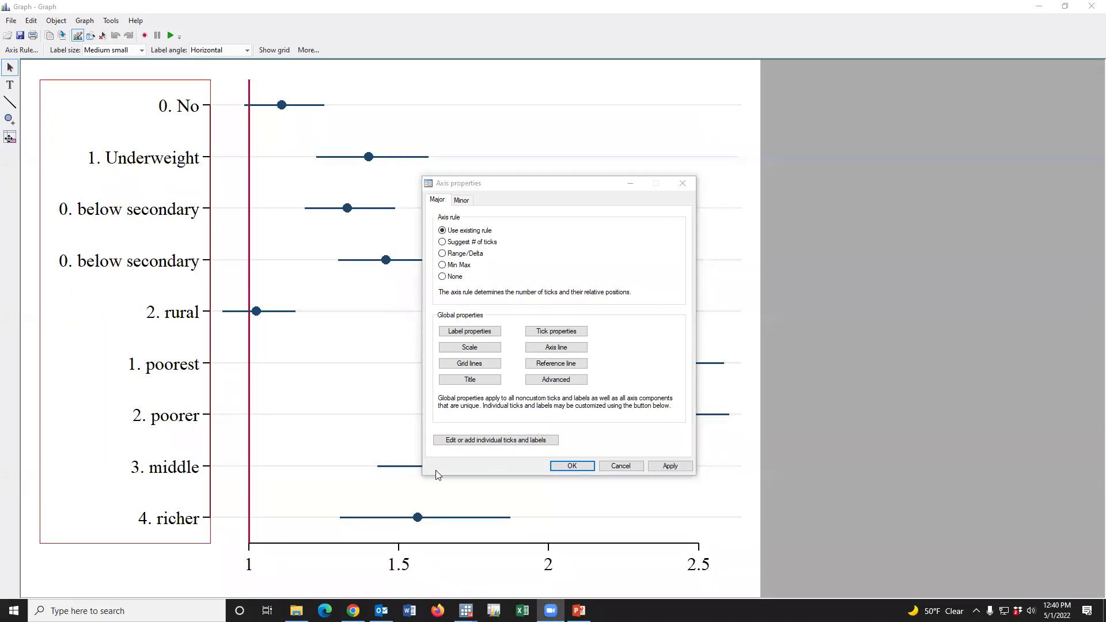
{"action": "left_click", "coordinate": [474, 440]}
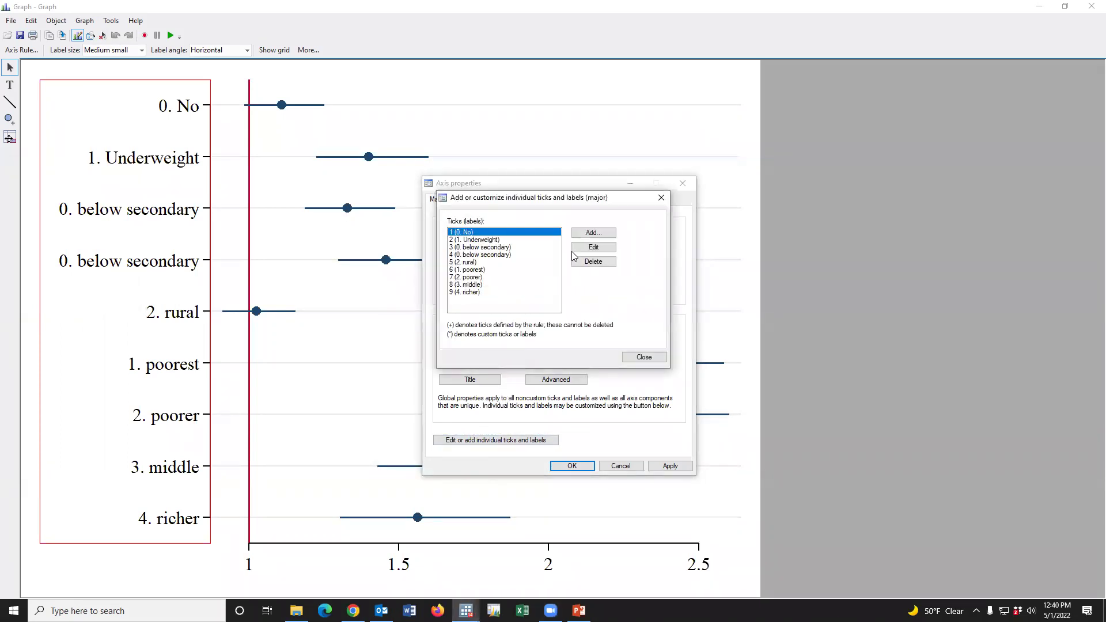
Change the category axis label "0. No" to "Less than four ANC visits"
{"action": "left_click", "coordinate": [590, 247]}
{"action": "left_click_drag", "start_coordinate": [575, 253], "coordinate": [530, 250]}
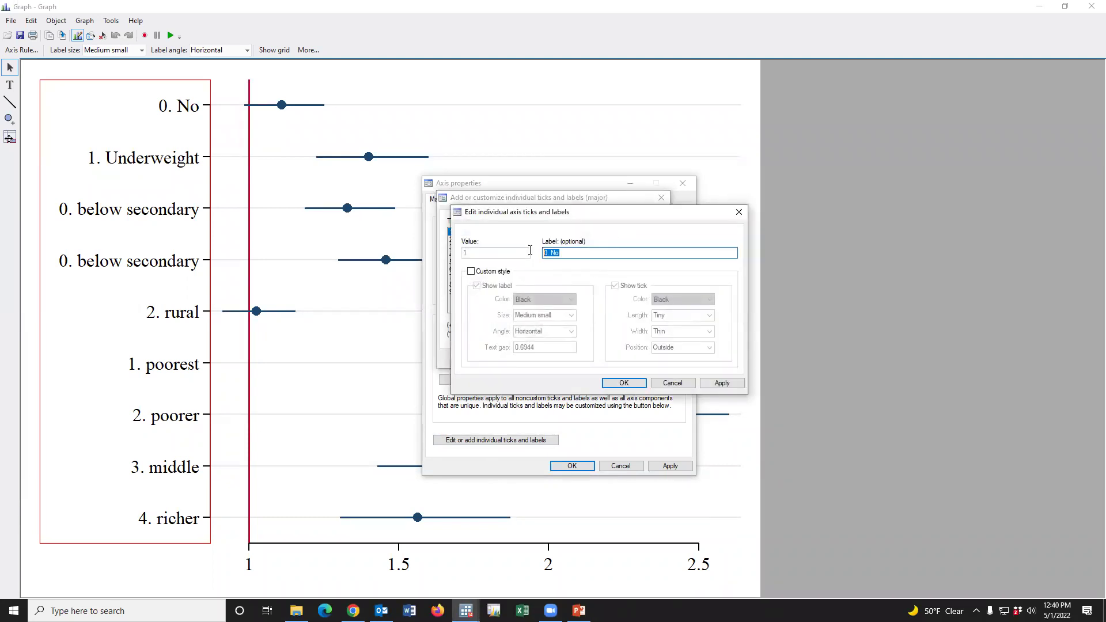
{"action": "type", "text": "Less than four ANC visits"}
{"action": "left_click", "coordinate": [625, 384]}
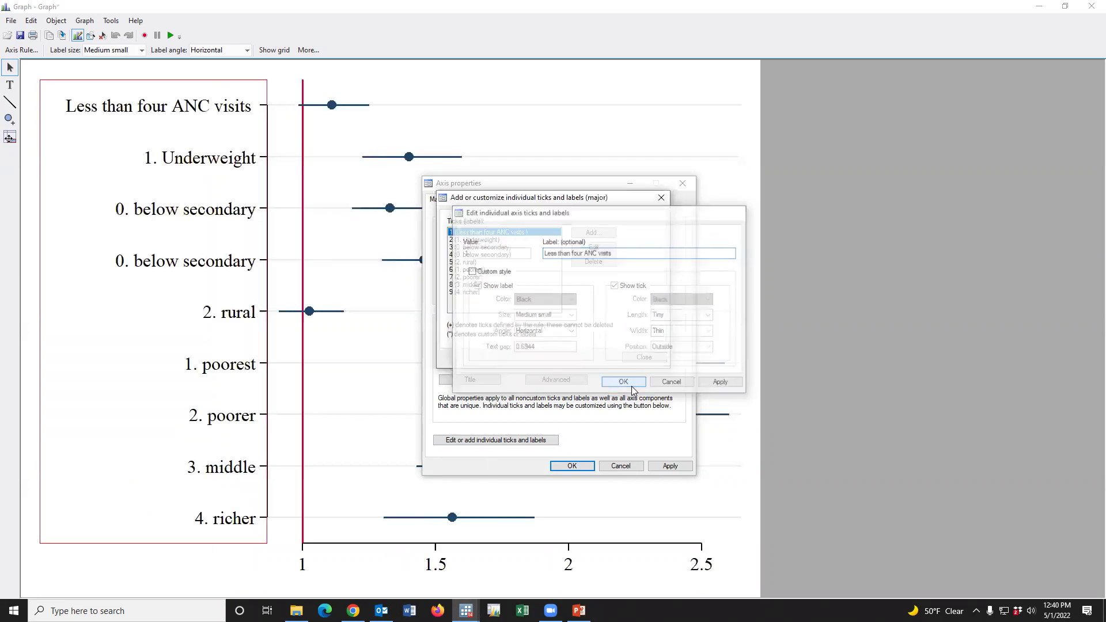
Change the category axis label "1. Underweight" to "Maternal BMI<18.5"
{"action": "left_click", "coordinate": [483, 240]}
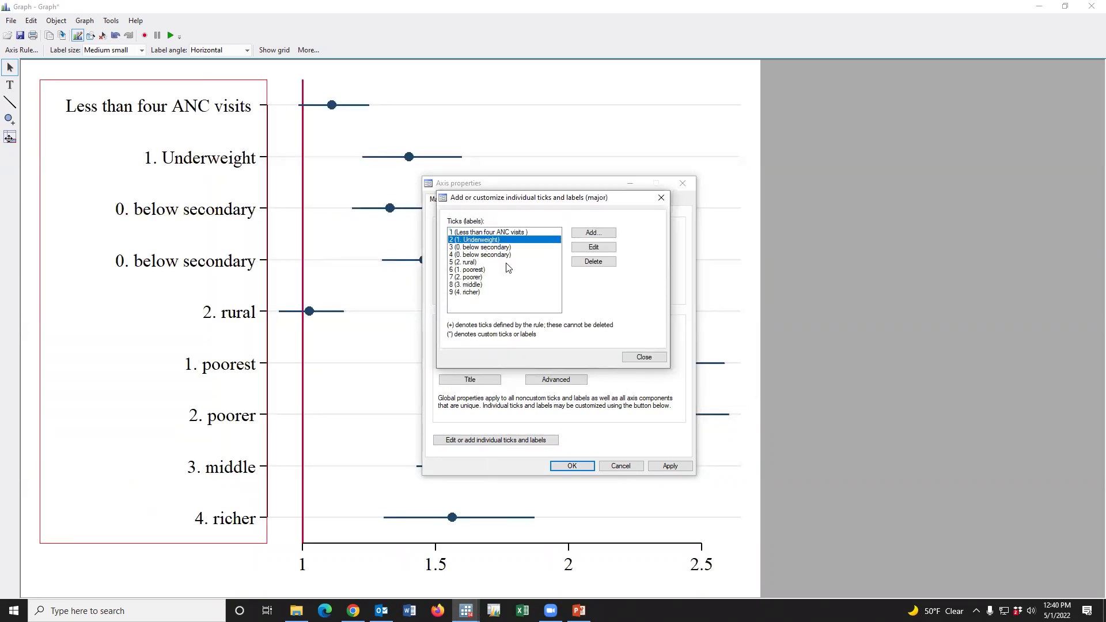
{"action": "left_click", "coordinate": [588, 252]}
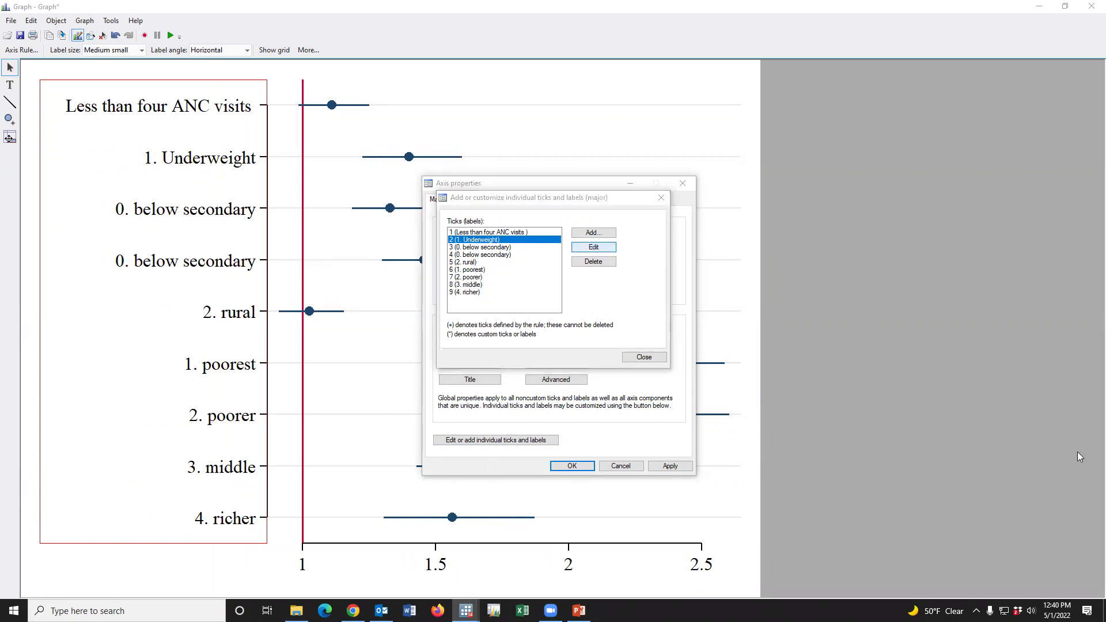
{"action": "key", "text": "alt+Tab"}
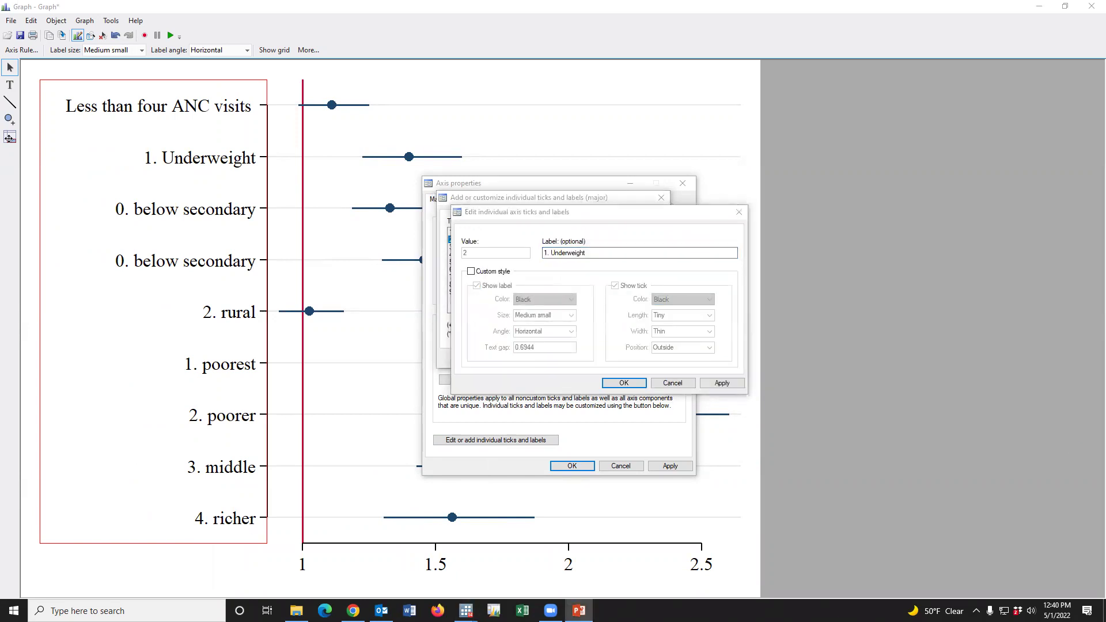
{"action": "left_click", "coordinate": [533, 252]}
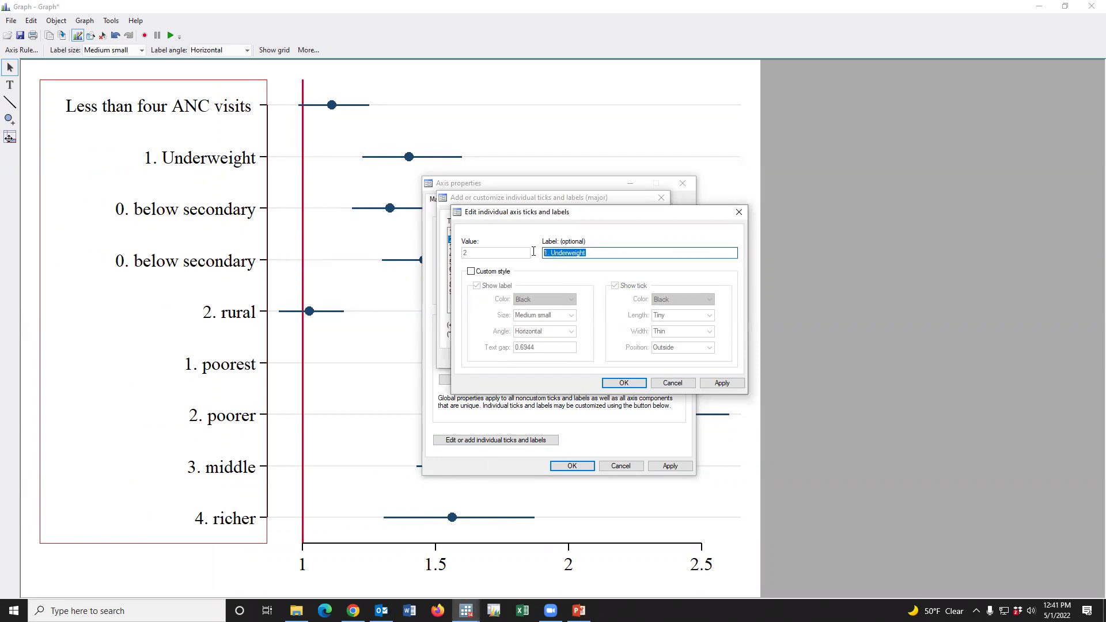
{"action": "type", "text": "Maternal BMI<18.5"}
{"action": "left_click", "coordinate": [625, 384]}
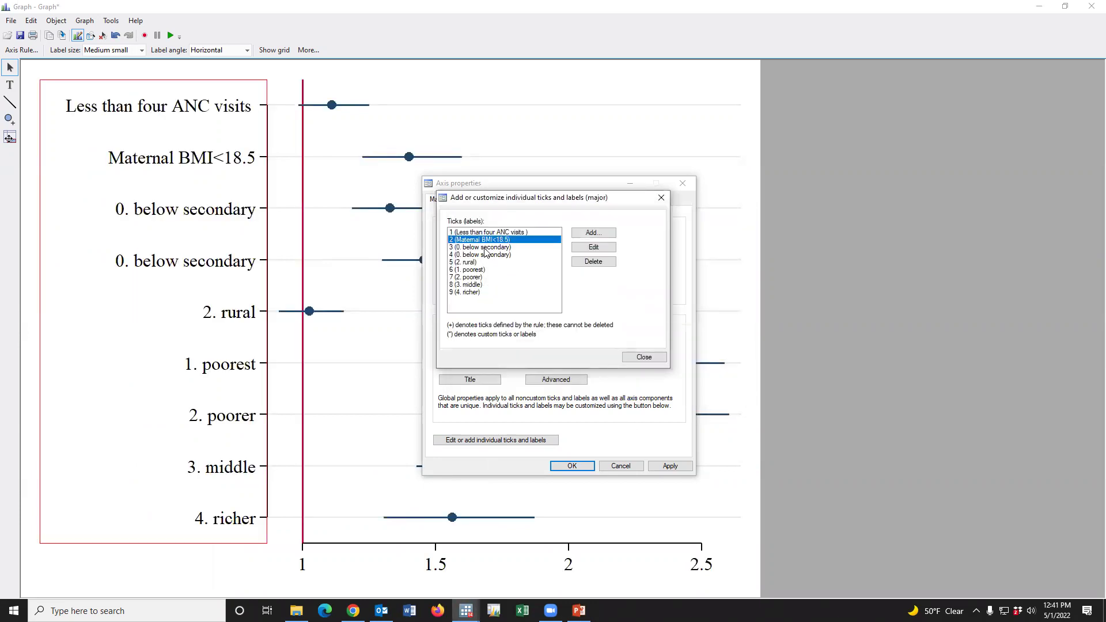
Change the third tick's label, the first "0. below secondary", to "Maternal education was below secondary"
{"action": "key", "text": "Down"}
{"action": "key", "text": "alt+Tab"}
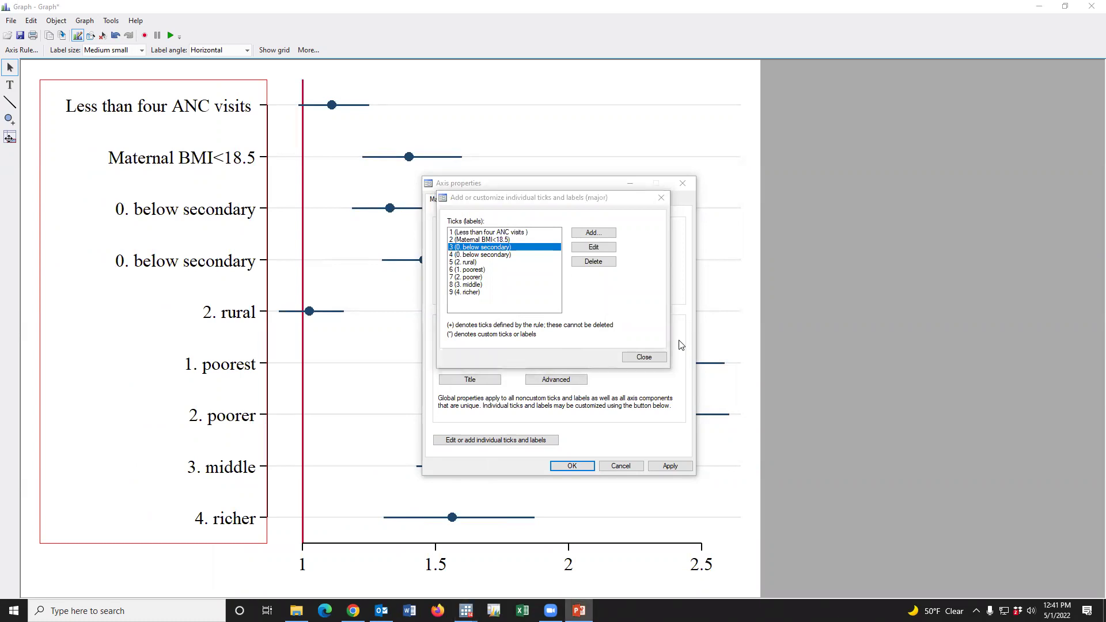
{"action": "left_click", "coordinate": [593, 248]}
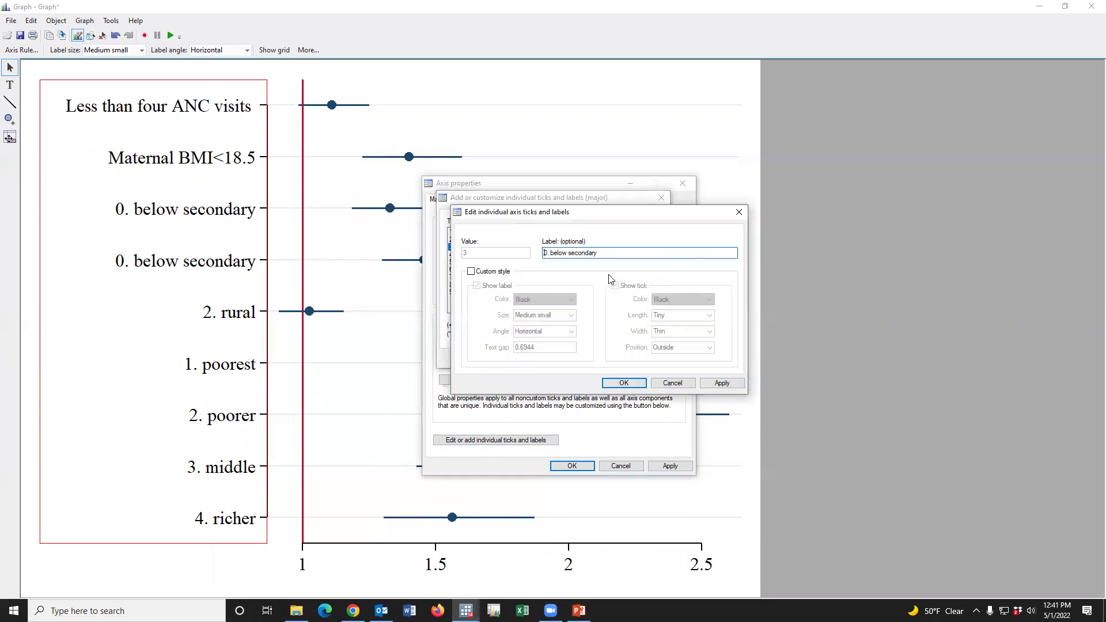
{"action": "left_click_drag", "start_coordinate": [605, 212], "coordinate": [651, 143]}
{"action": "left_click_drag", "start_coordinate": [646, 184], "coordinate": [581, 182]}
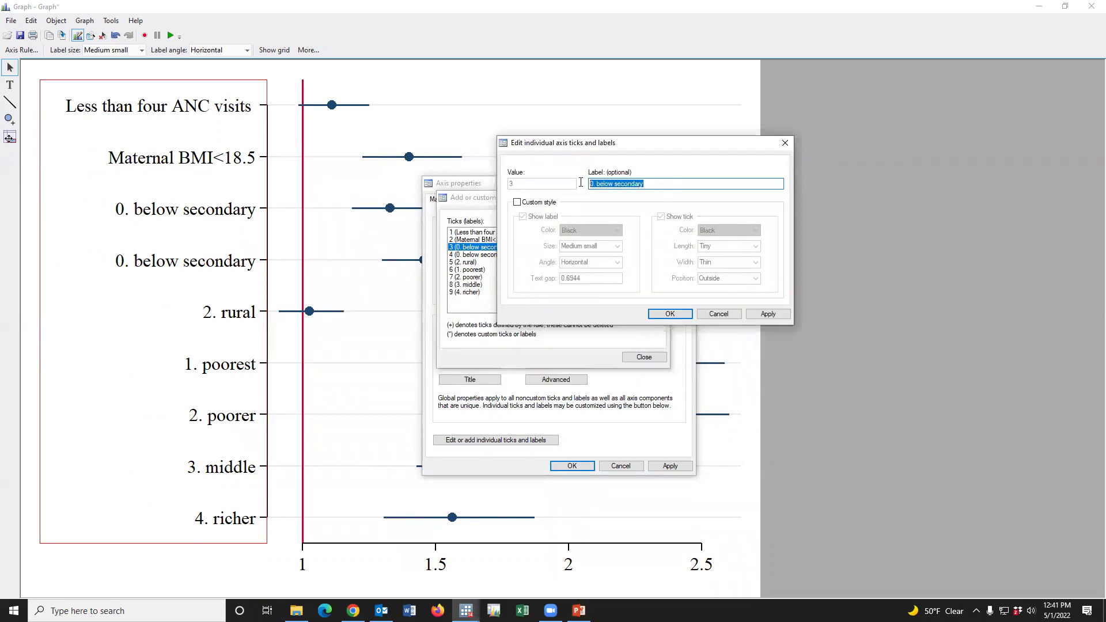
{"action": "type", "text": "Maternal education was below secondary"}
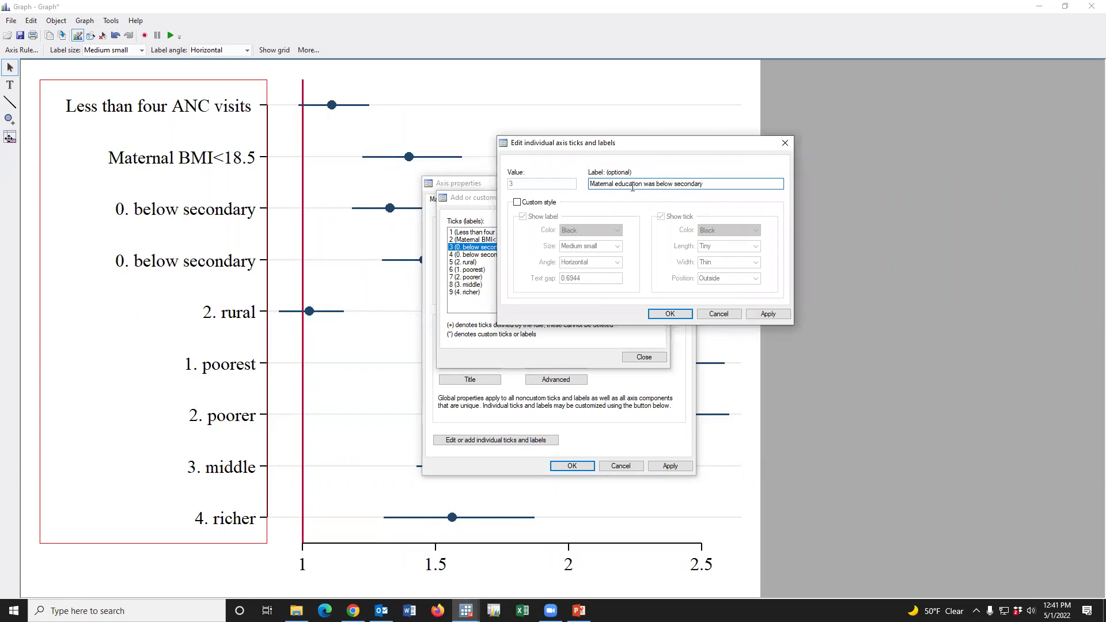
{"action": "left_click_drag", "start_coordinate": [648, 144], "coordinate": [729, 98]}
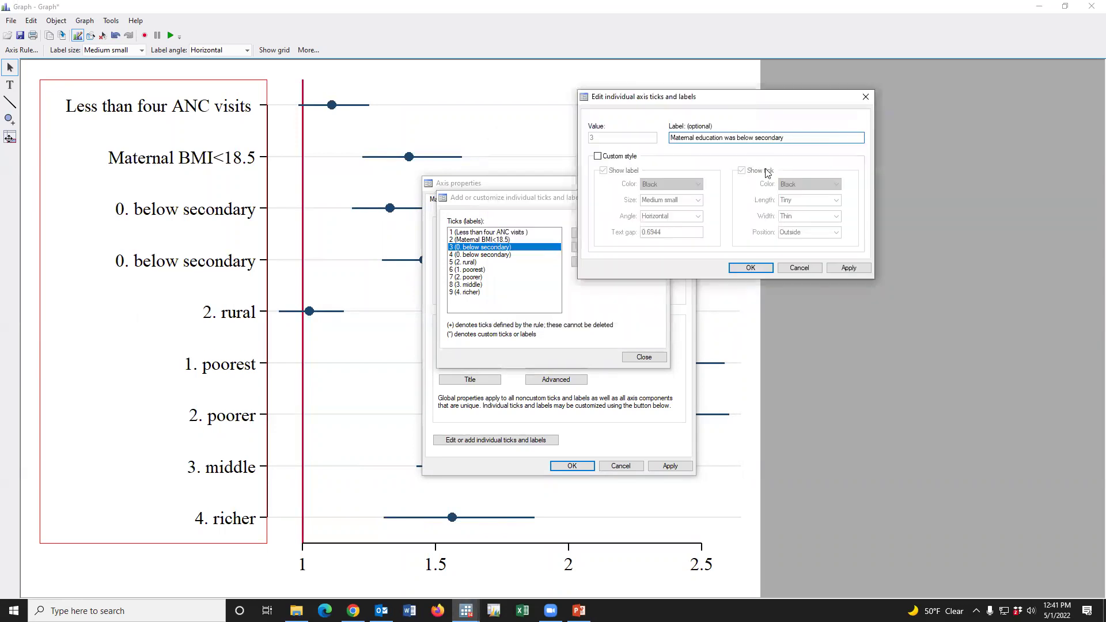
{"action": "left_click", "coordinate": [751, 269]}
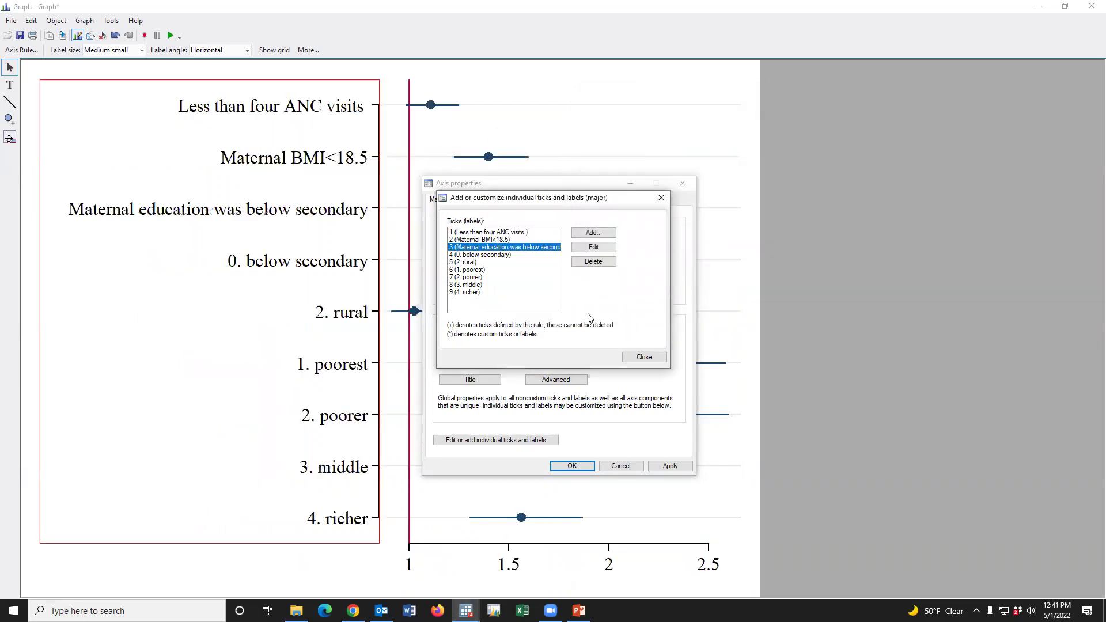
Change the fourth tick's label, the remaining "0. below secondary", to "Paternal education was below secondary"
{"action": "left_click", "coordinate": [475, 255]}
{"action": "key", "text": "alt+Tab"}
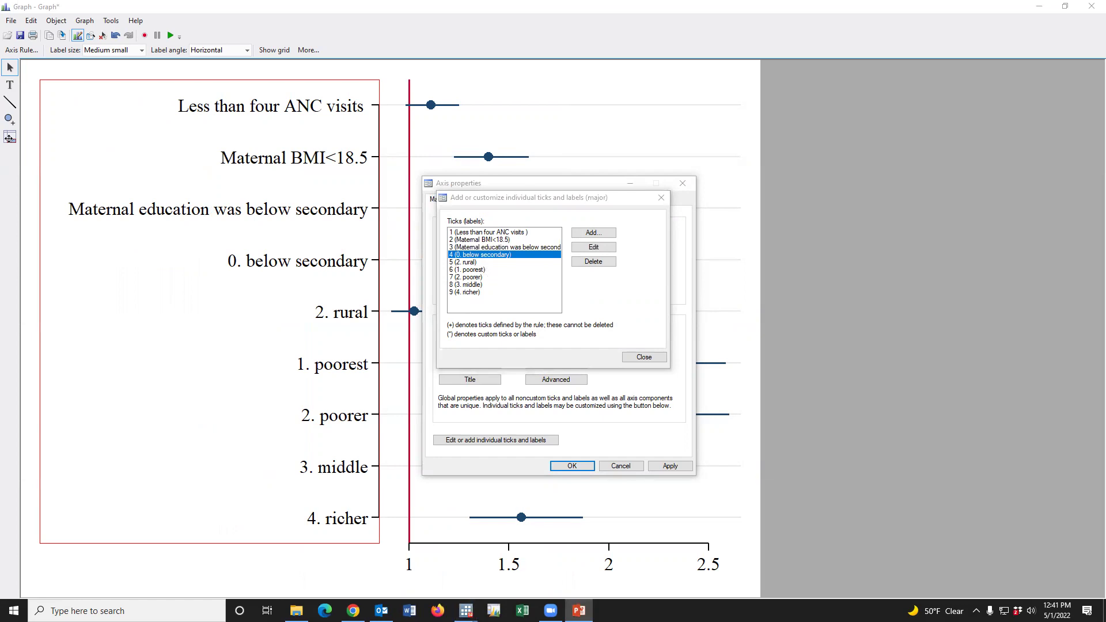
{"action": "left_click", "coordinate": [589, 249]}
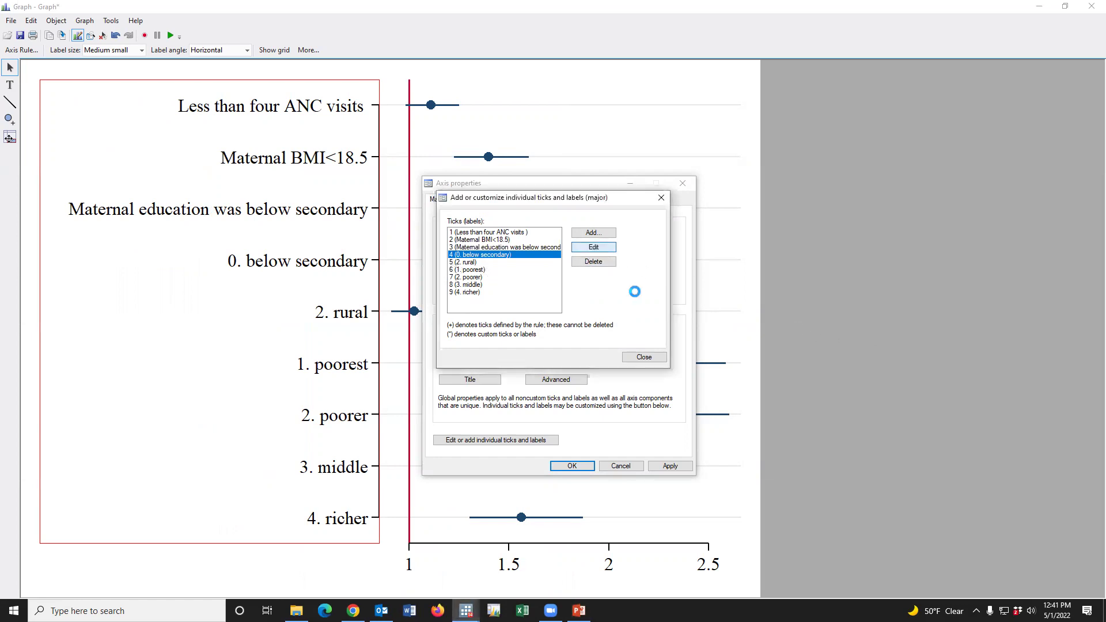
{"action": "left_click_drag", "start_coordinate": [724, 137], "coordinate": [653, 129]}
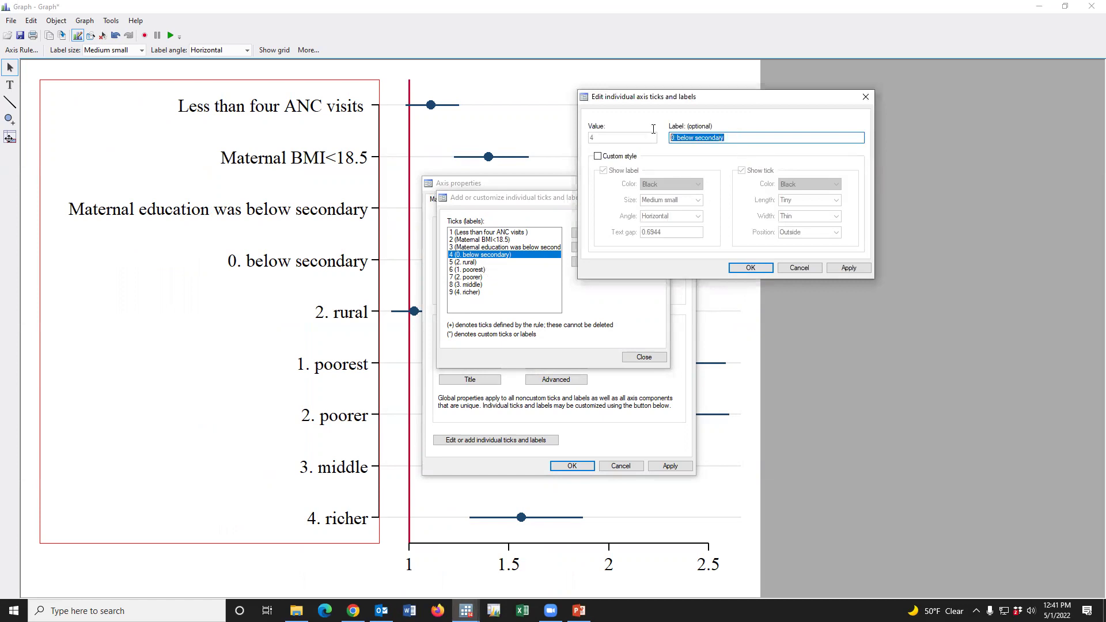
{"action": "type", "text": "Paternal education was below secondary"}
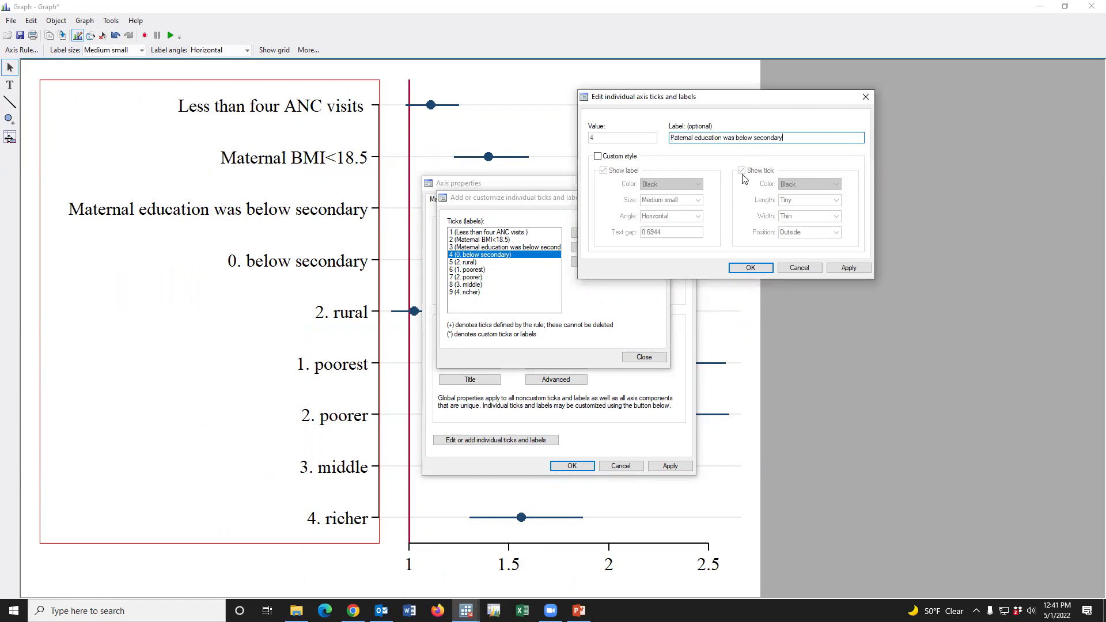
{"action": "left_click", "coordinate": [751, 267]}
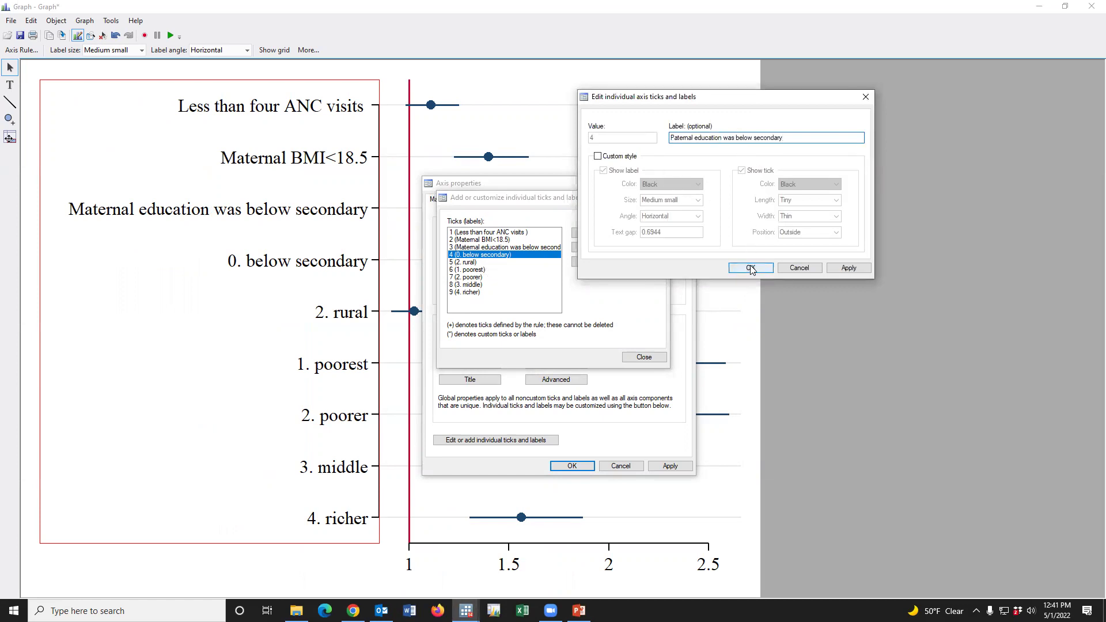
Change the category axis label "2. rural" to "Place of residence was rural"
{"action": "left_click", "coordinate": [467, 263]}
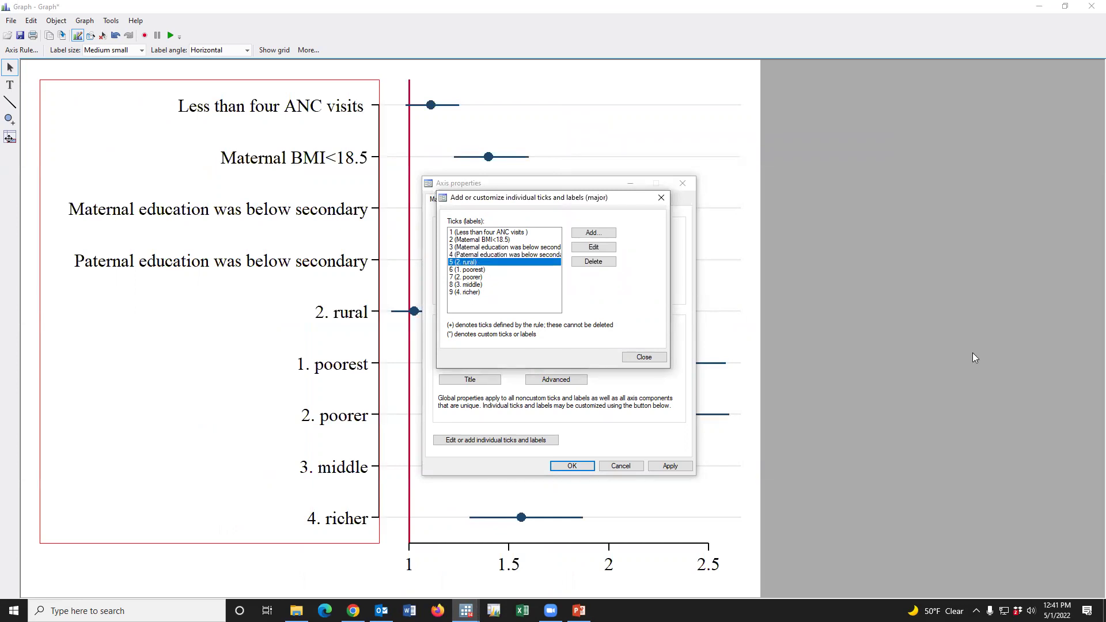
{"action": "key", "text": "alt+Tab"}
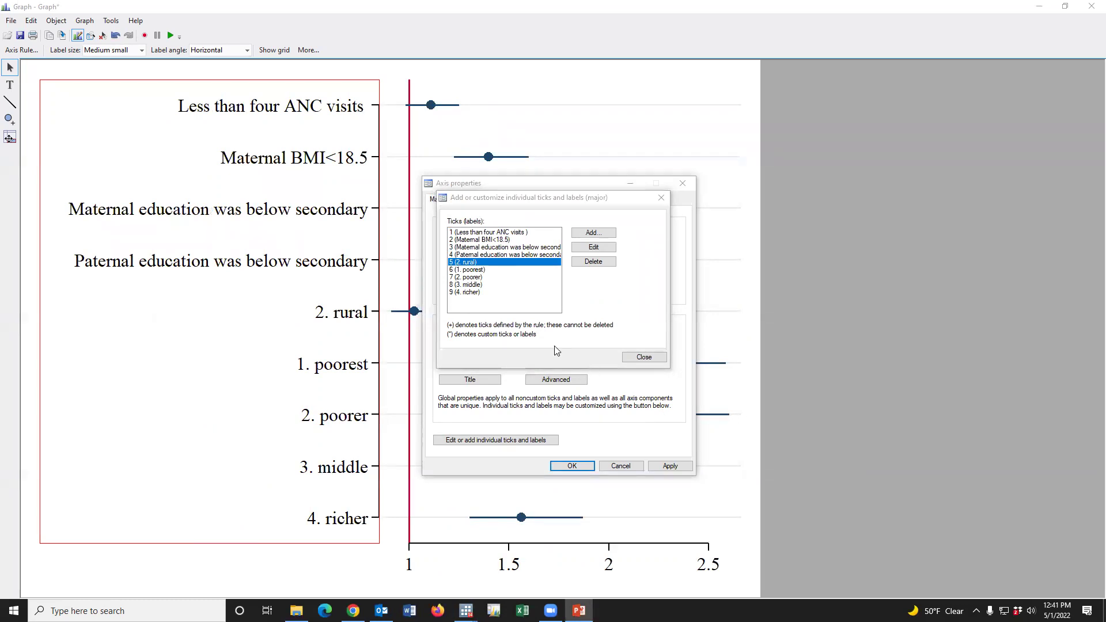
{"action": "left_click", "coordinate": [594, 248]}
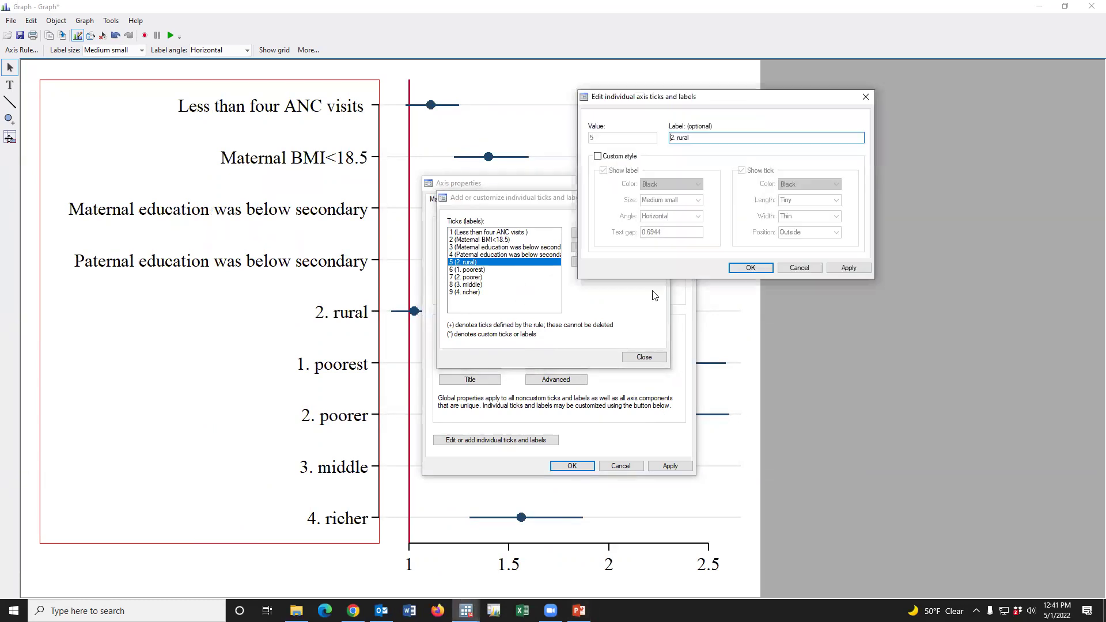
{"action": "left_click_drag", "start_coordinate": [702, 137], "coordinate": [655, 136]}
{"action": "type", "text": "Place of residence was rural"}
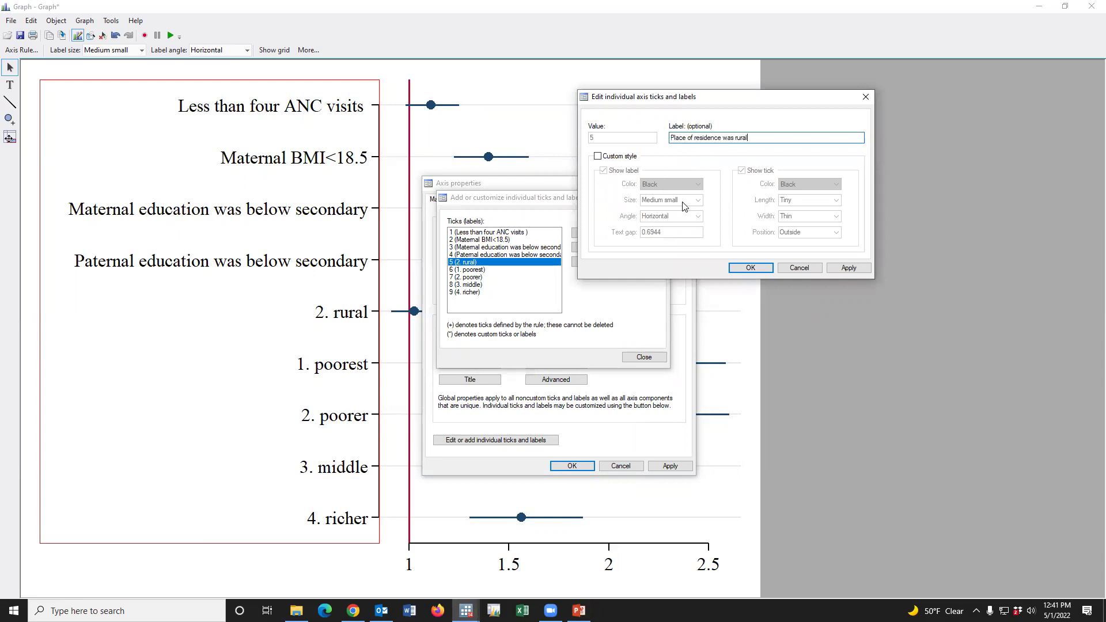
{"action": "left_click", "coordinate": [751, 268]}
Change the category axis label "1. poorest" to "SES: Poorest"
{"action": "left_click", "coordinate": [478, 270]}
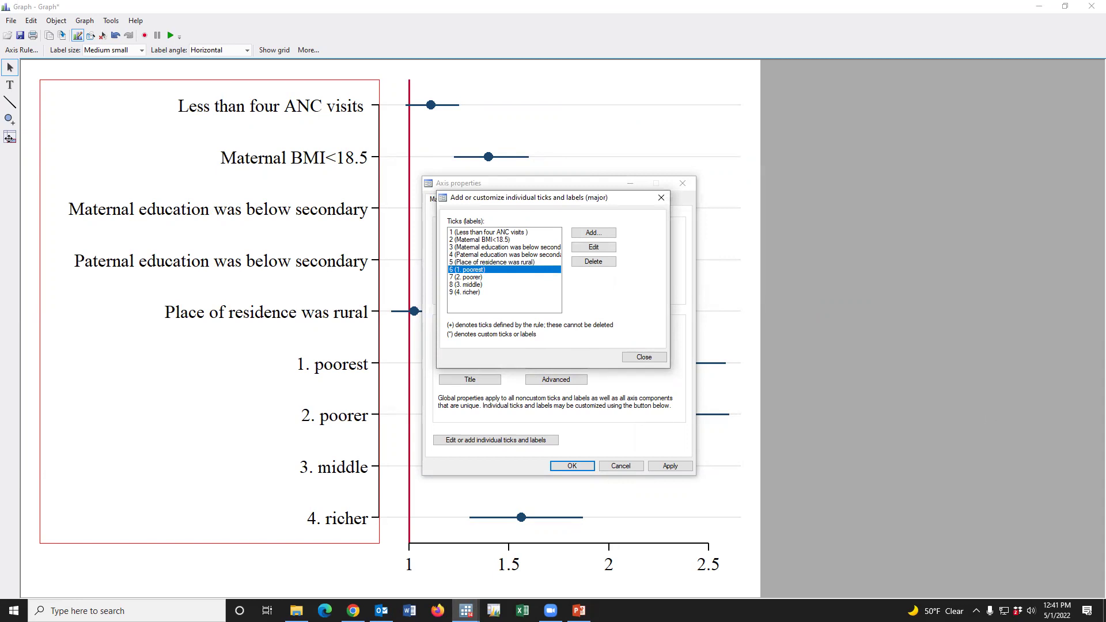
{"action": "key", "text": "alt+Tab"}
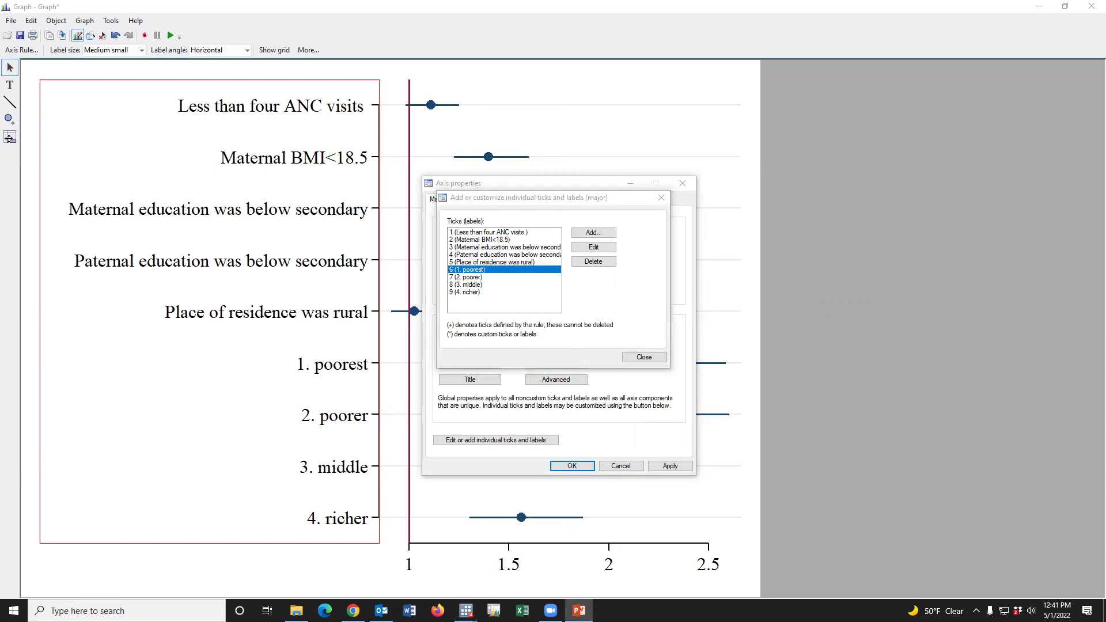
{"action": "left_click", "coordinate": [602, 247]}
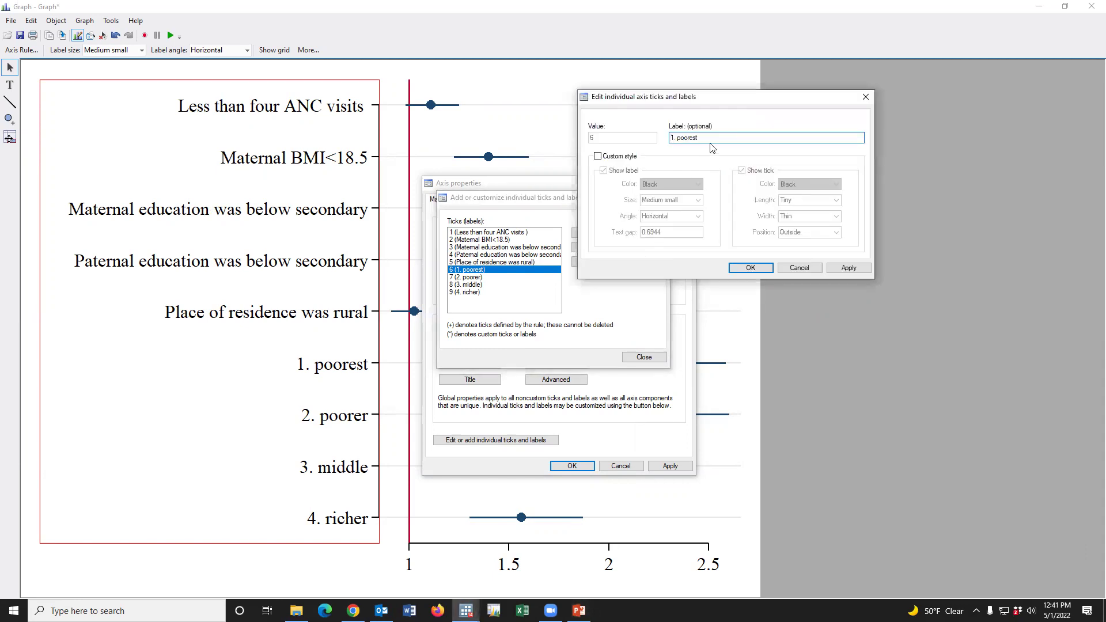
{"action": "key", "text": "shift+Home"}
{"action": "type", "text": "SES: Poorest"}
{"action": "left_click_drag", "start_coordinate": [740, 93], "coordinate": [791, 42]}
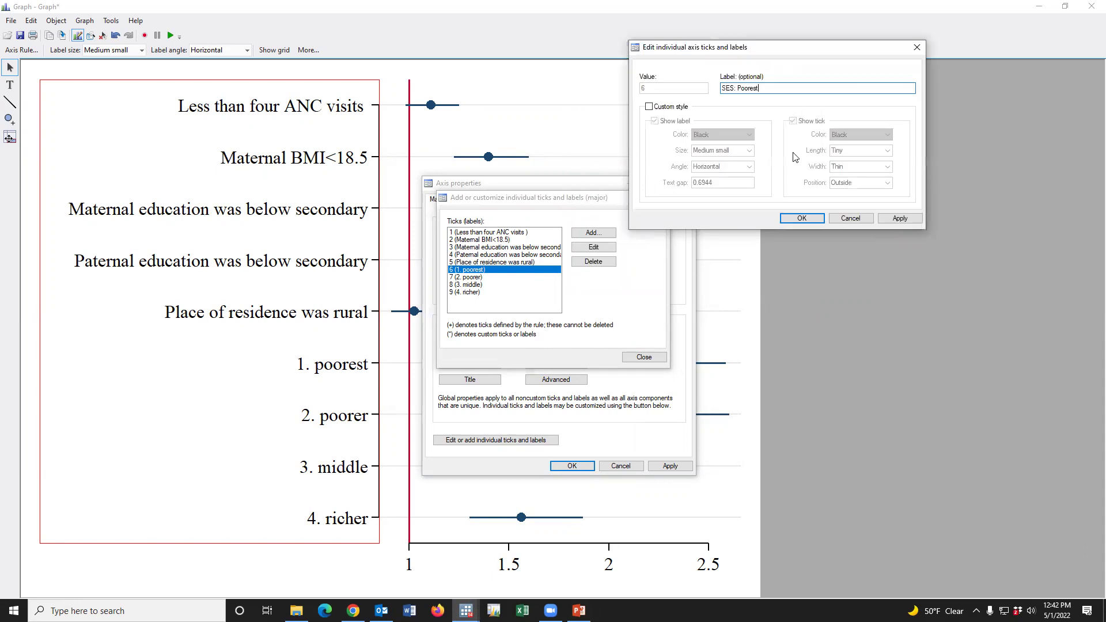
{"action": "left_click", "coordinate": [803, 220]}
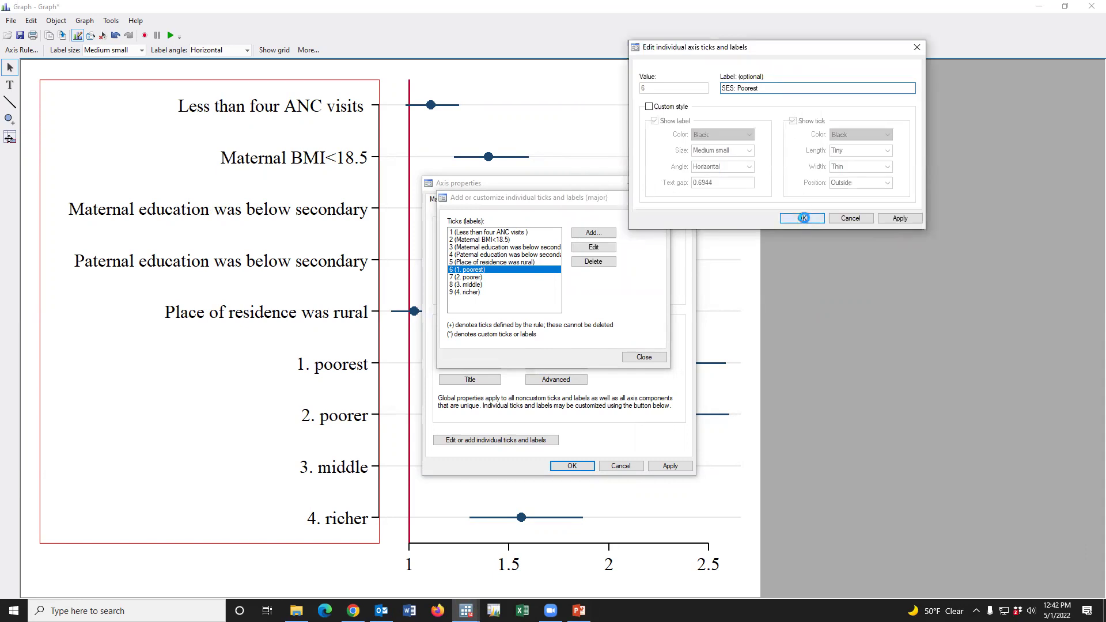
Change the category axis label "2. poorer" to "SES: poorer"
{"action": "left_click", "coordinate": [468, 278]}
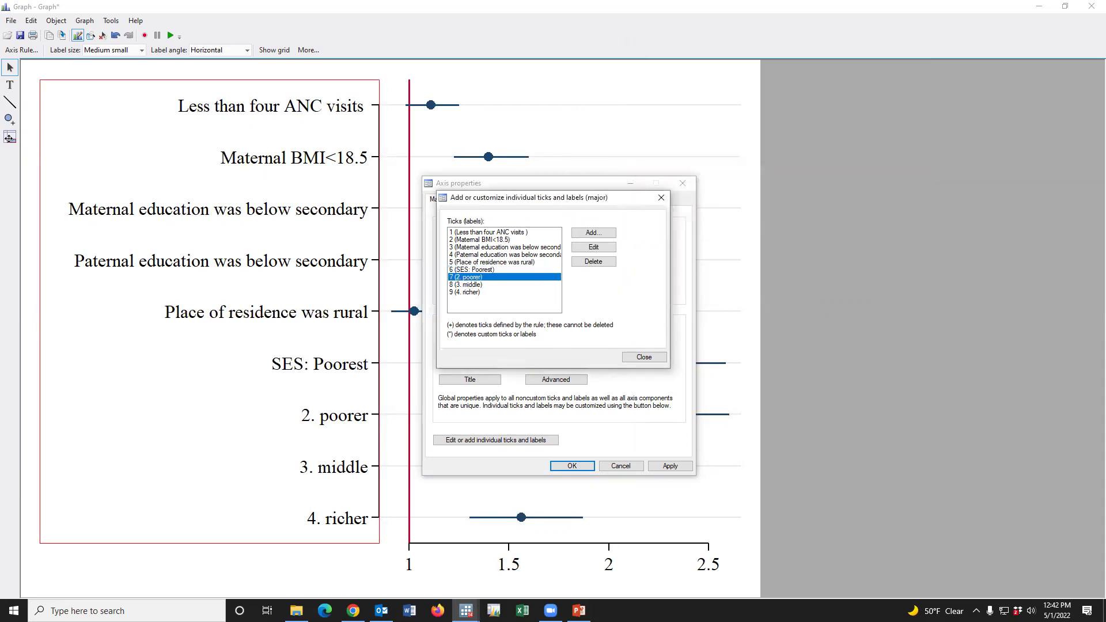
{"action": "key", "text": "alt+Tab"}
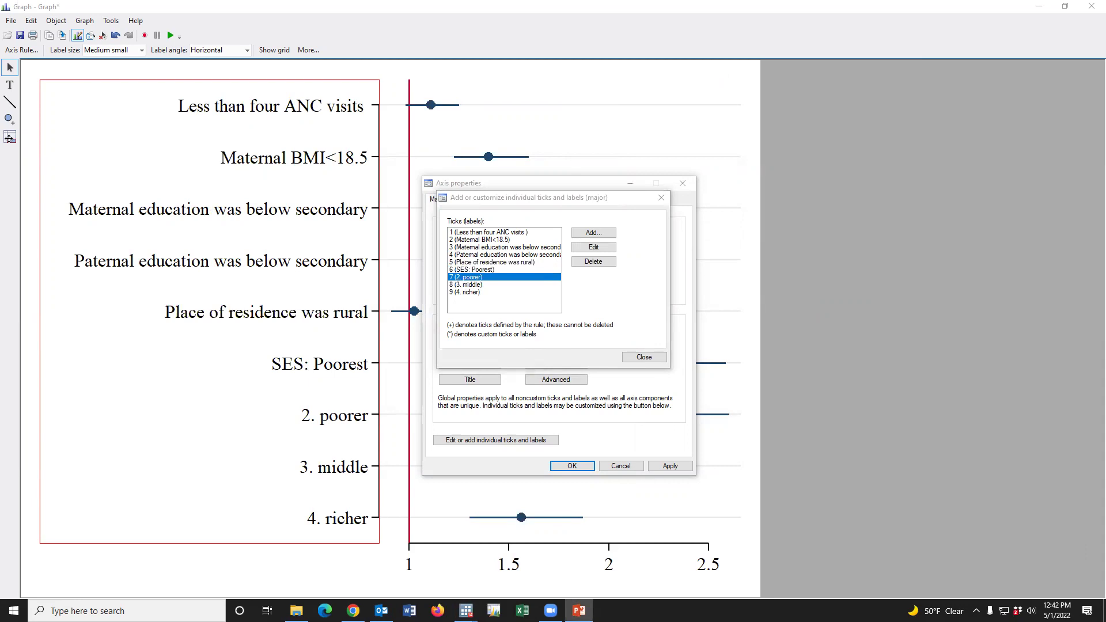
{"action": "left_click", "coordinate": [594, 247]}
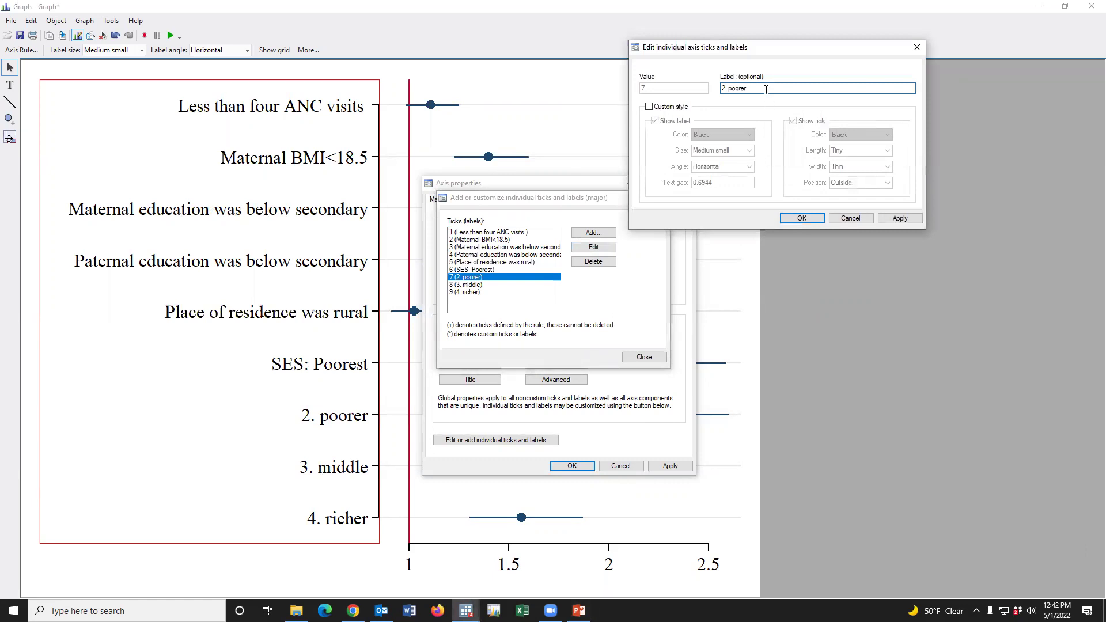
{"action": "type", "text": "SES: poorer"}
{"action": "left_click", "coordinate": [801, 218]}
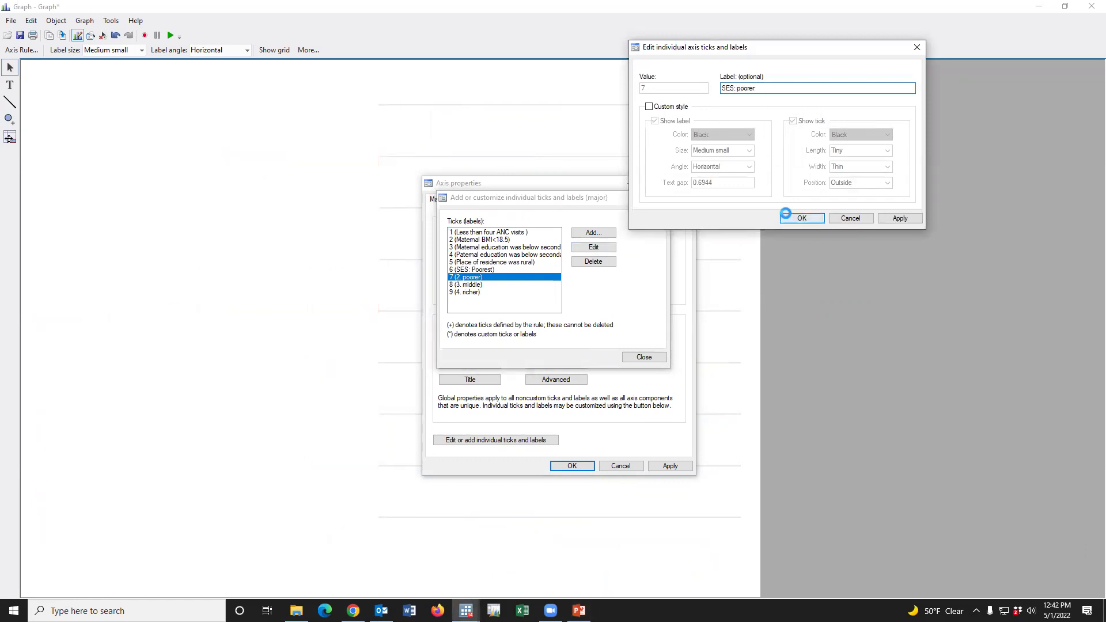
Change the category axis label "3. middle" to "SES: Middle"
{"action": "left_click", "coordinate": [473, 284]}
{"action": "key", "text": "alt+Tab"}
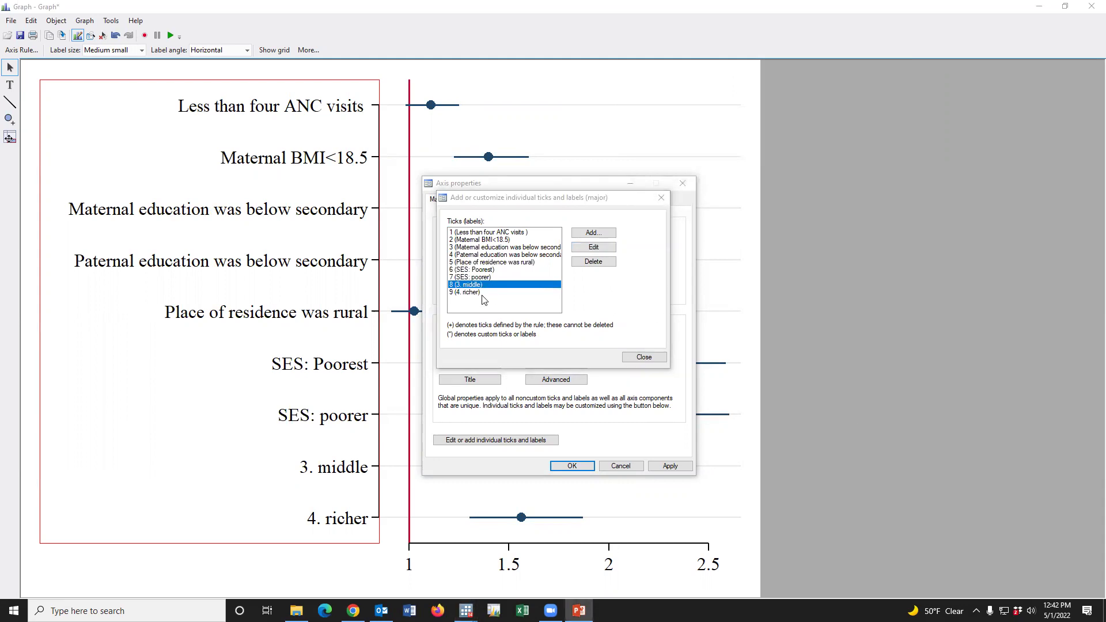
{"action": "key", "text": "alt+Tab"}
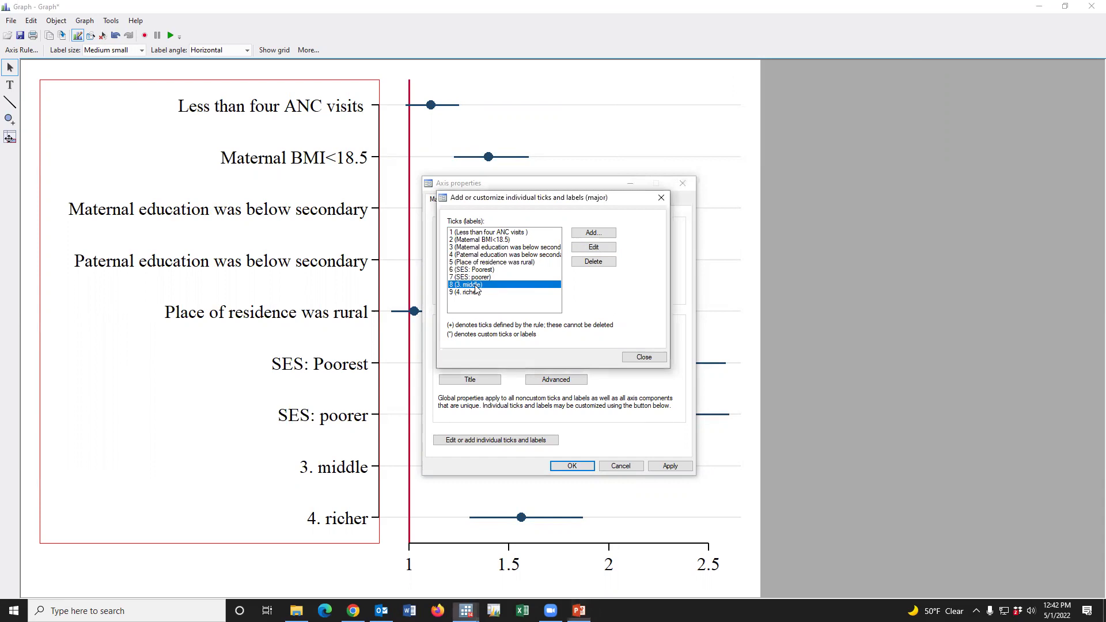
{"action": "left_click", "coordinate": [595, 247]}
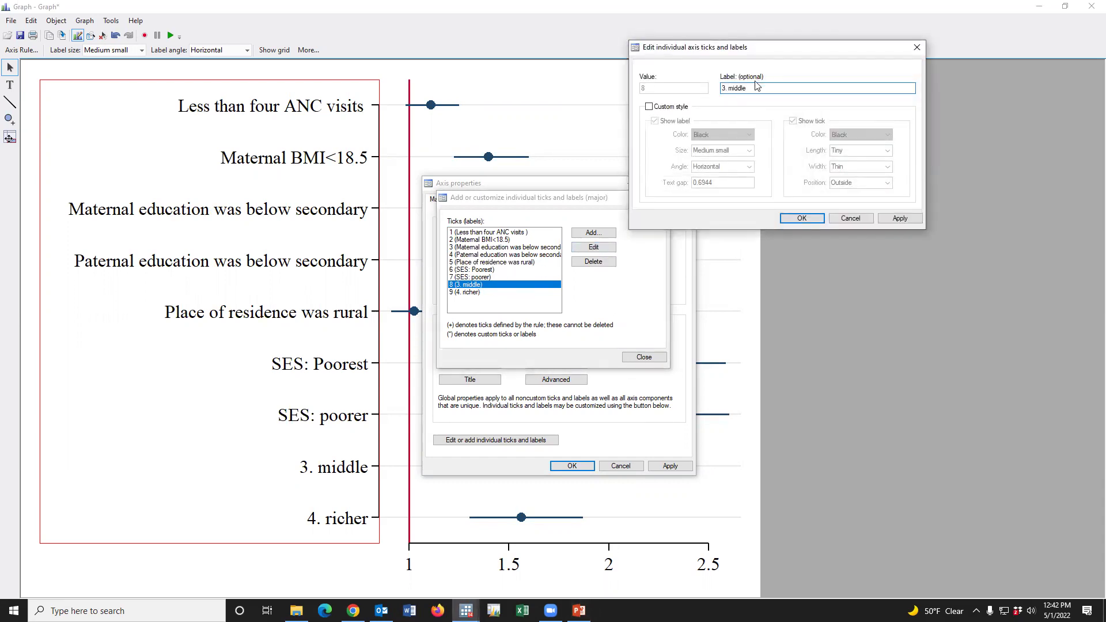
{"action": "left_click_drag", "start_coordinate": [757, 84], "coordinate": [716, 90]}
{"action": "type", "text": "SES: Middle"}
{"action": "left_click", "coordinate": [807, 219]}
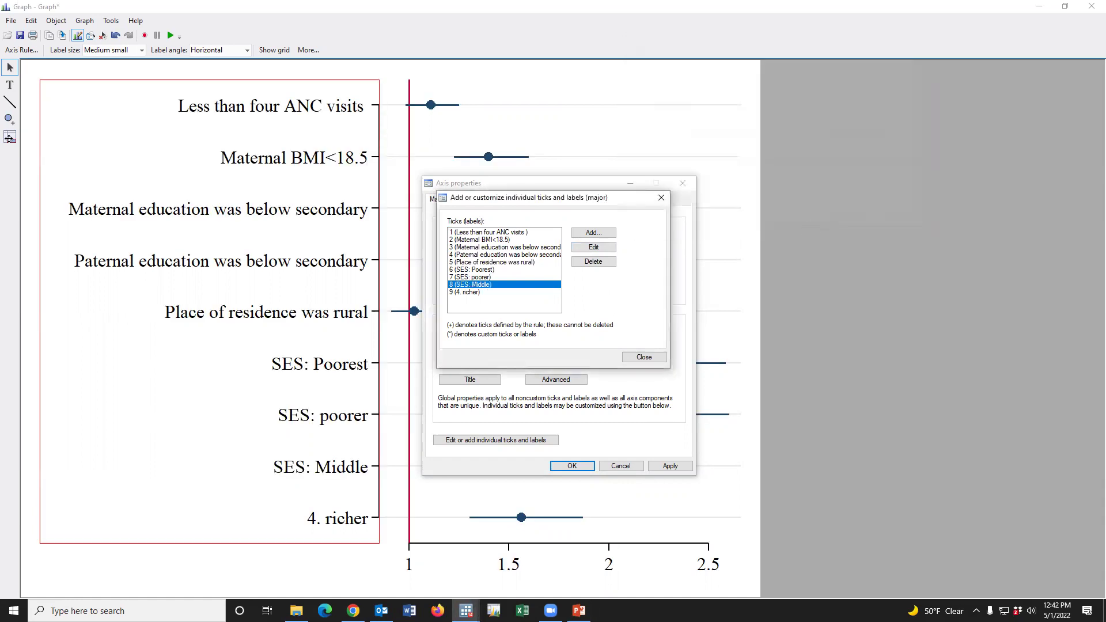
Change the category axis label "4. richer" to "SES: Richer" and apply the axis properties
{"action": "left_click", "coordinate": [579, 611]}
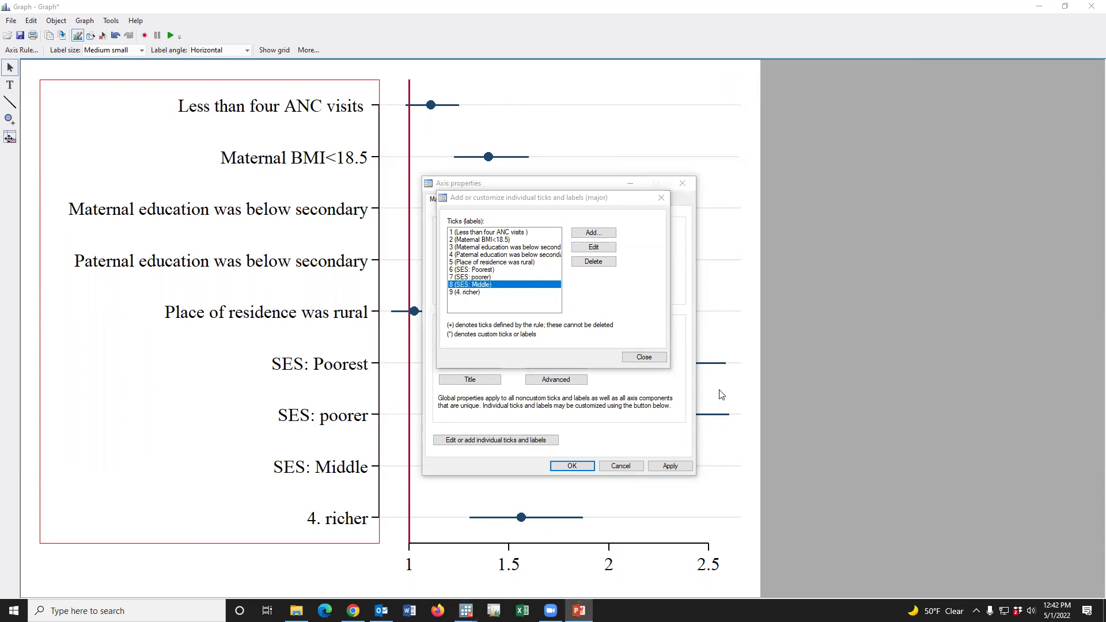
{"action": "left_click", "coordinate": [472, 292]}
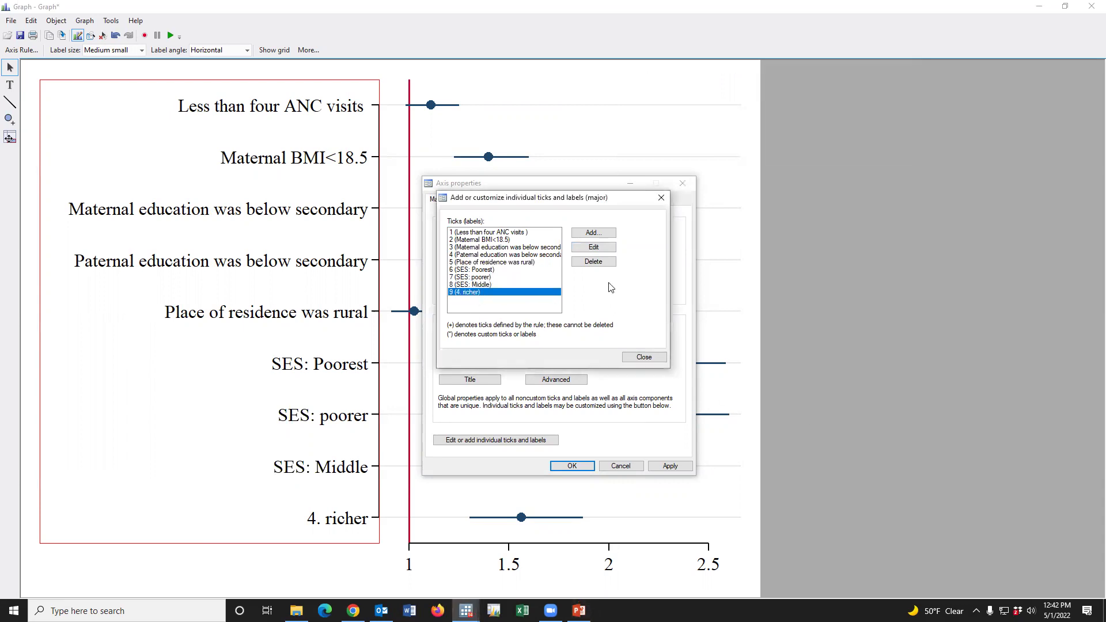
{"action": "left_click", "coordinate": [594, 247]}
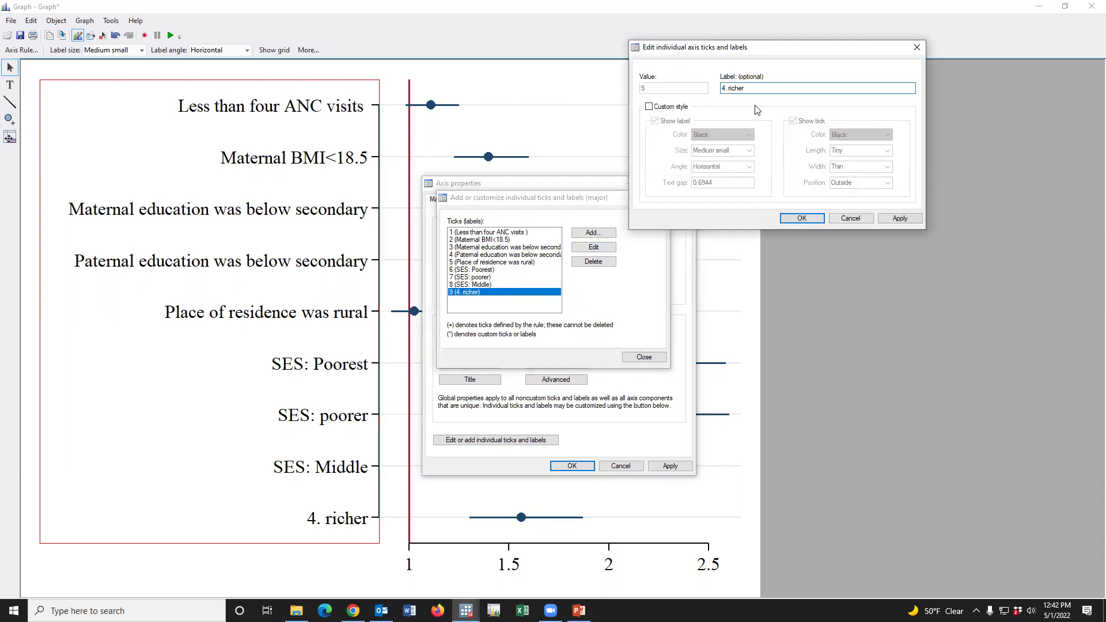
{"action": "left_click_drag", "start_coordinate": [740, 87], "coordinate": [705, 88]}
{"action": "type", "text": "SES: Richer"}
{"action": "left_click", "coordinate": [803, 218]}
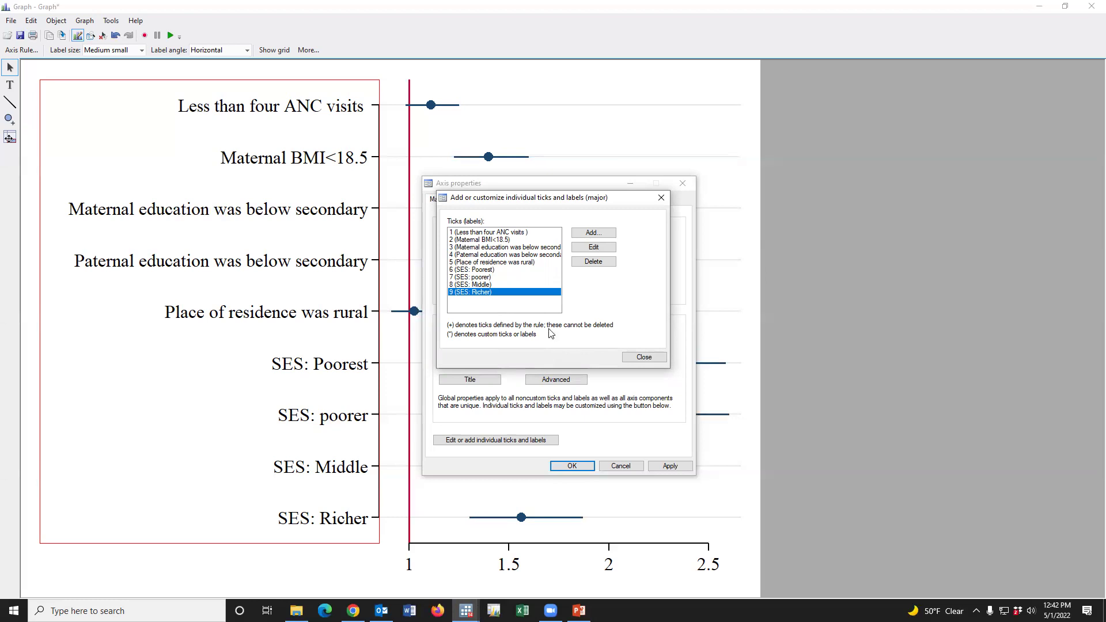
{"action": "left_click", "coordinate": [645, 360]}
{"action": "left_click", "coordinate": [672, 466]}
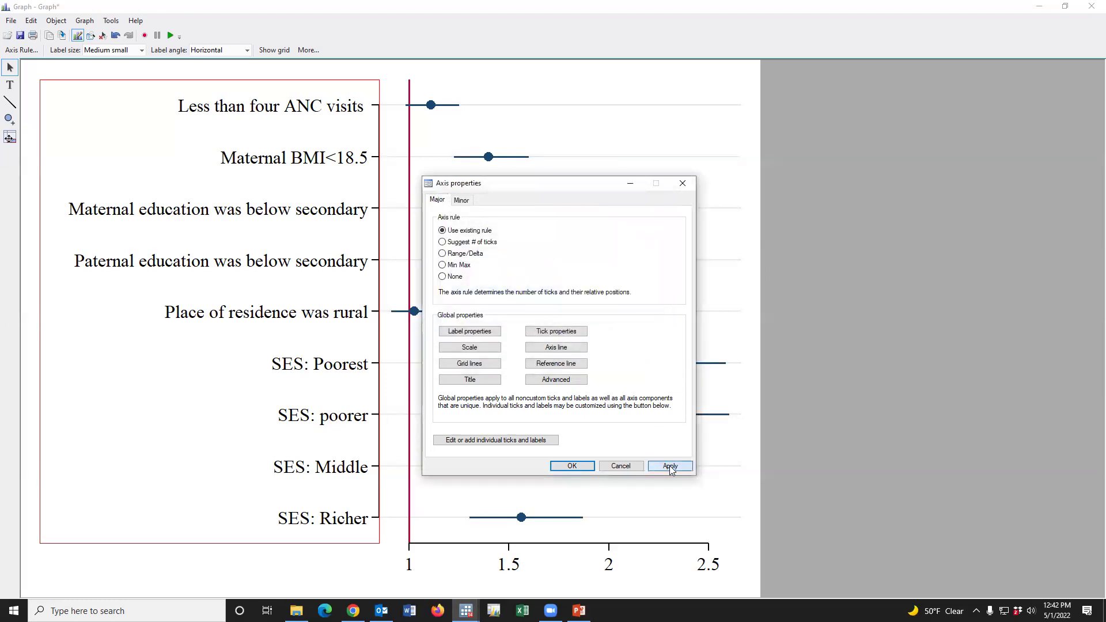
{"action": "left_click", "coordinate": [573, 466]}
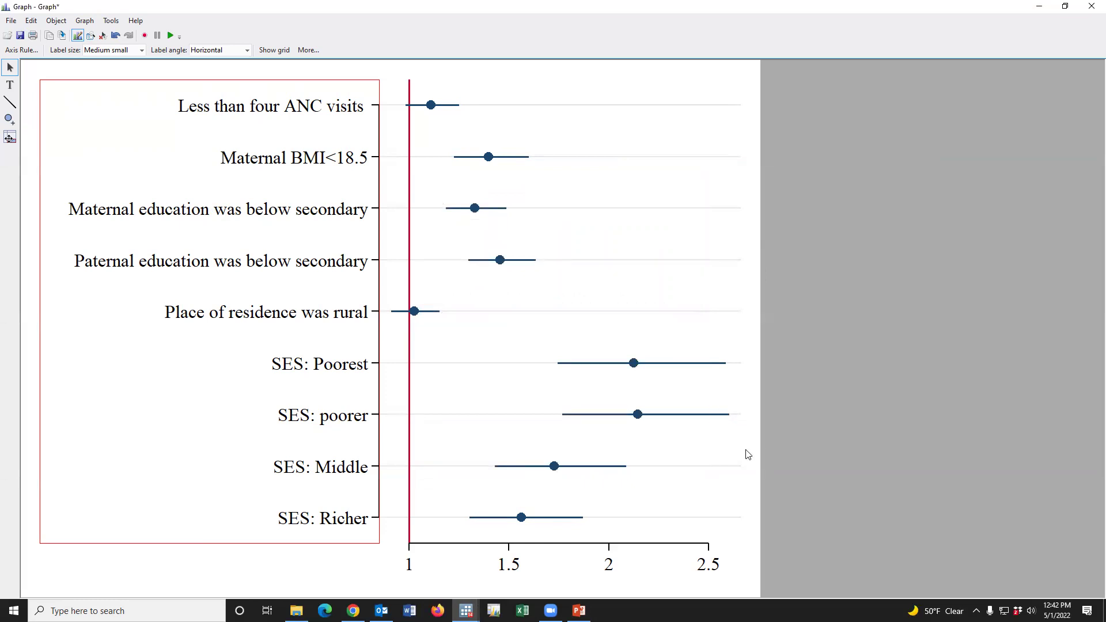
{"action": "left_click", "coordinate": [574, 569]}
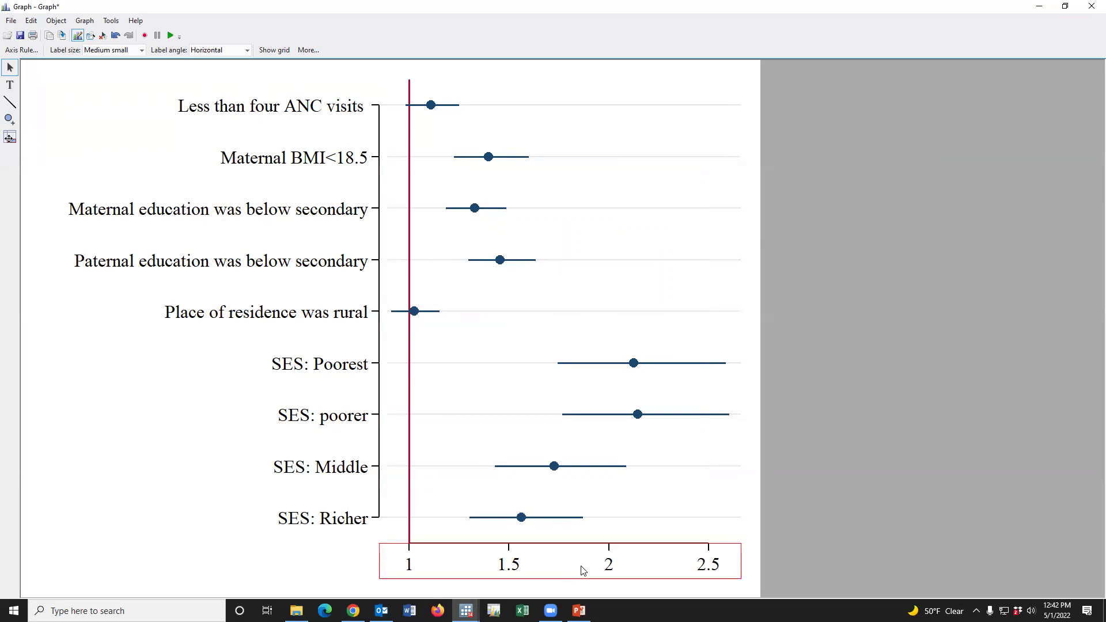
{"action": "double_click", "coordinate": [569, 567]}
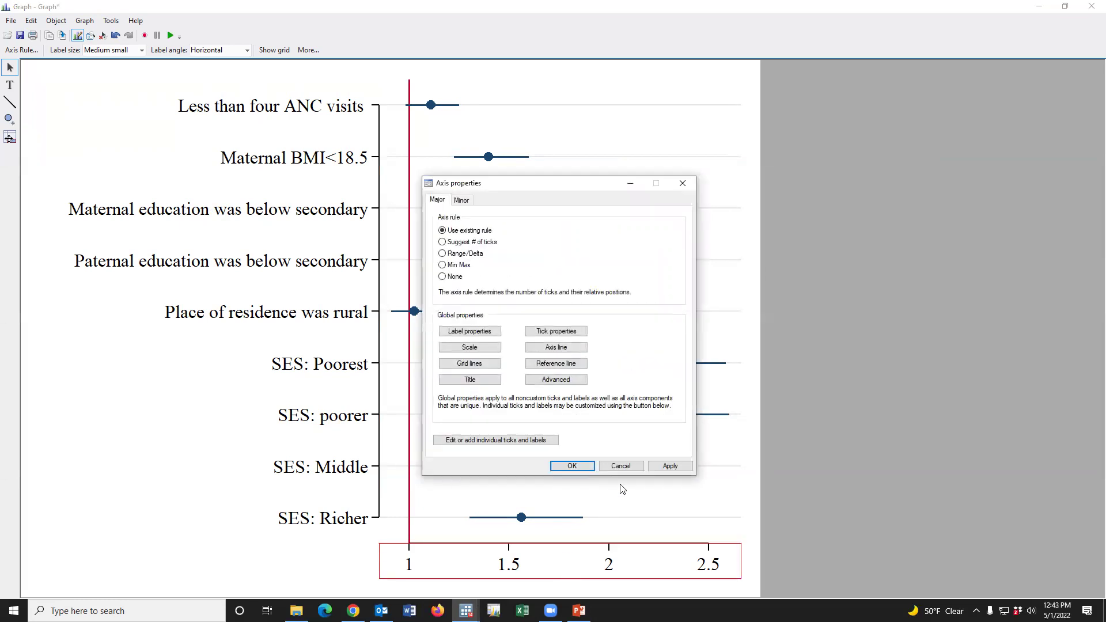
{"action": "left_click", "coordinate": [619, 464]}
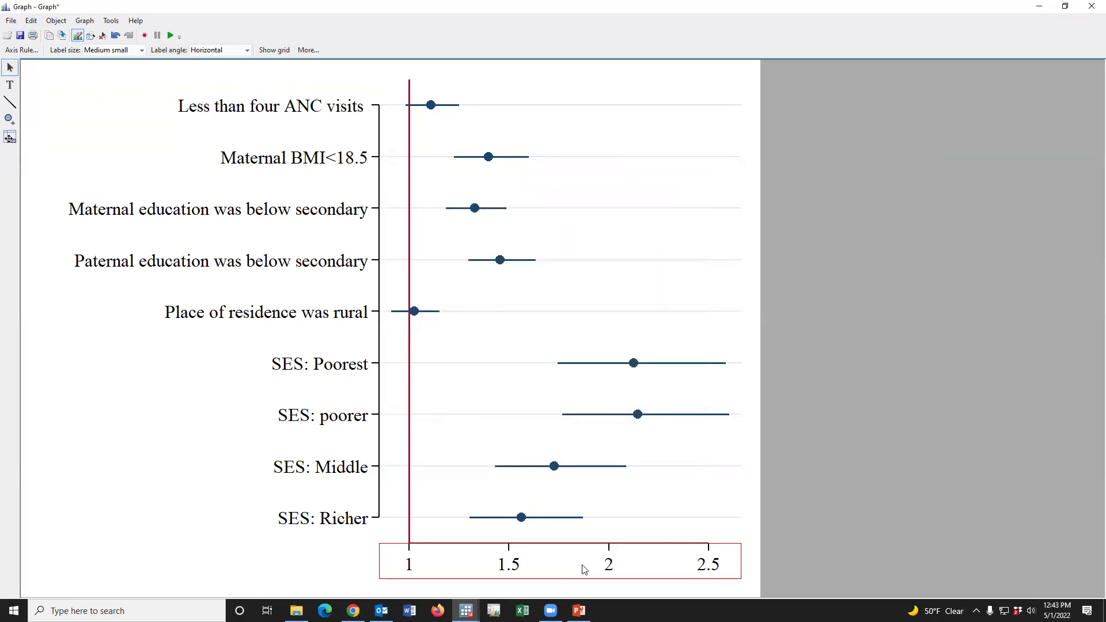
Give the horizontal odds ratio axis the title "Adjusted OR (95% CI)"
{"action": "double_click", "coordinate": [575, 569]}
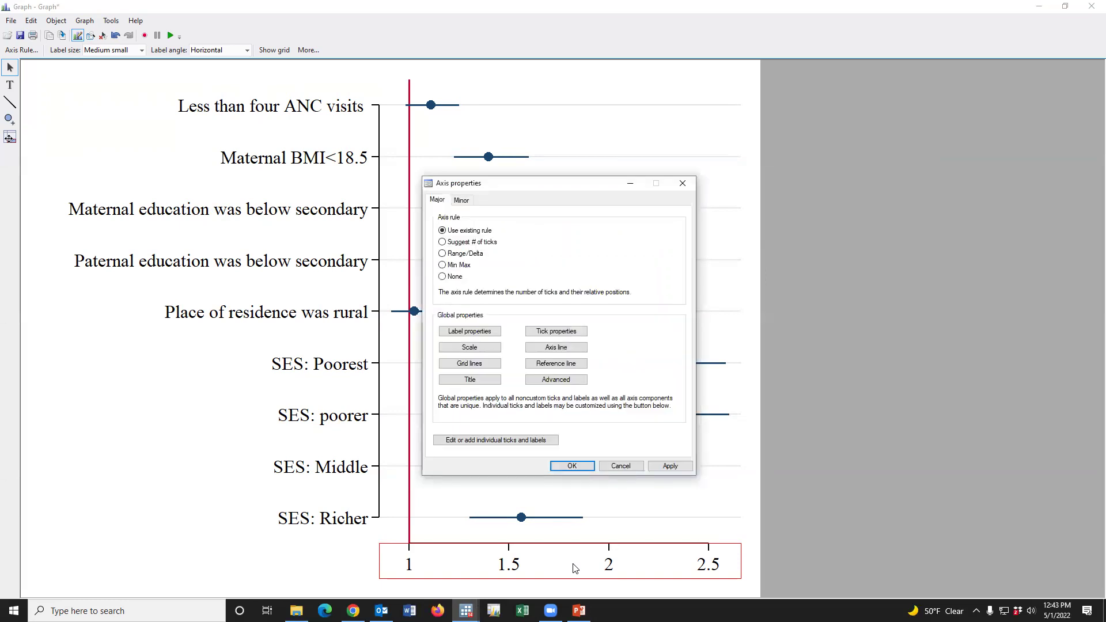
{"action": "left_click", "coordinate": [469, 380]}
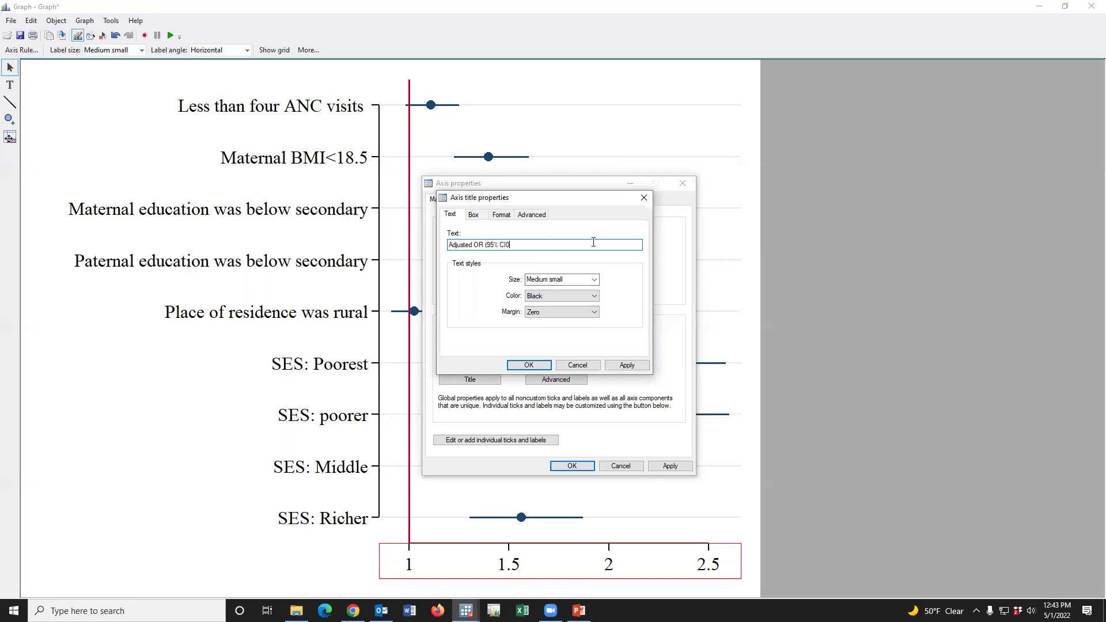
{"action": "type", "text": ")"}
{"action": "left_click", "coordinate": [536, 365]}
{"action": "left_click", "coordinate": [571, 465]}
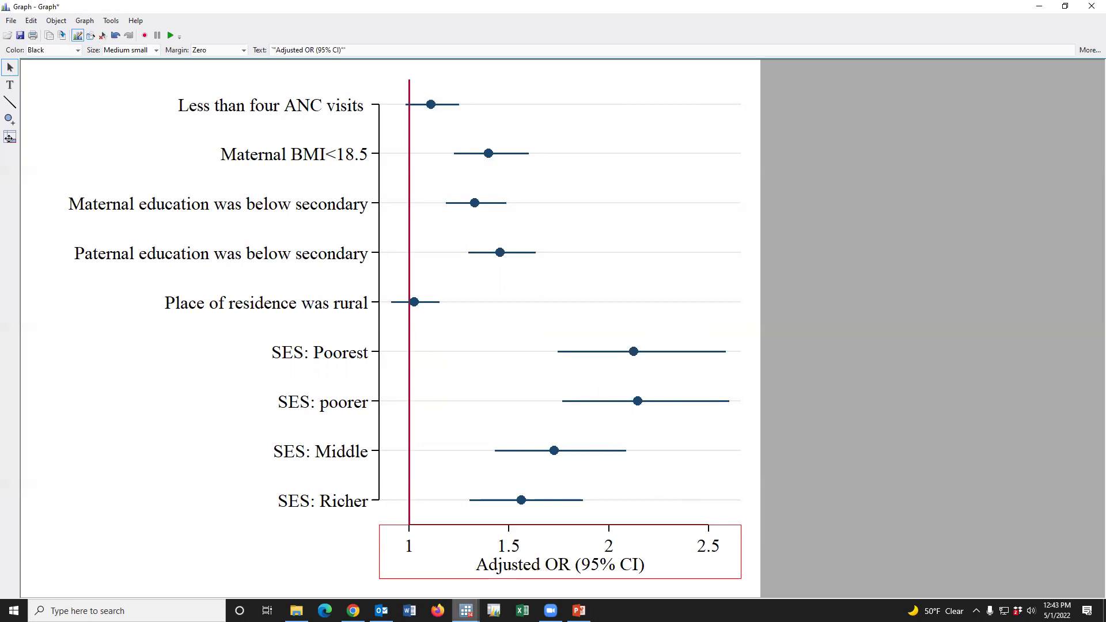
Stop editing the graph and save its changes over the existing Graph_1 file in the My_Presentation folder
{"action": "left_click", "coordinate": [466, 610]}
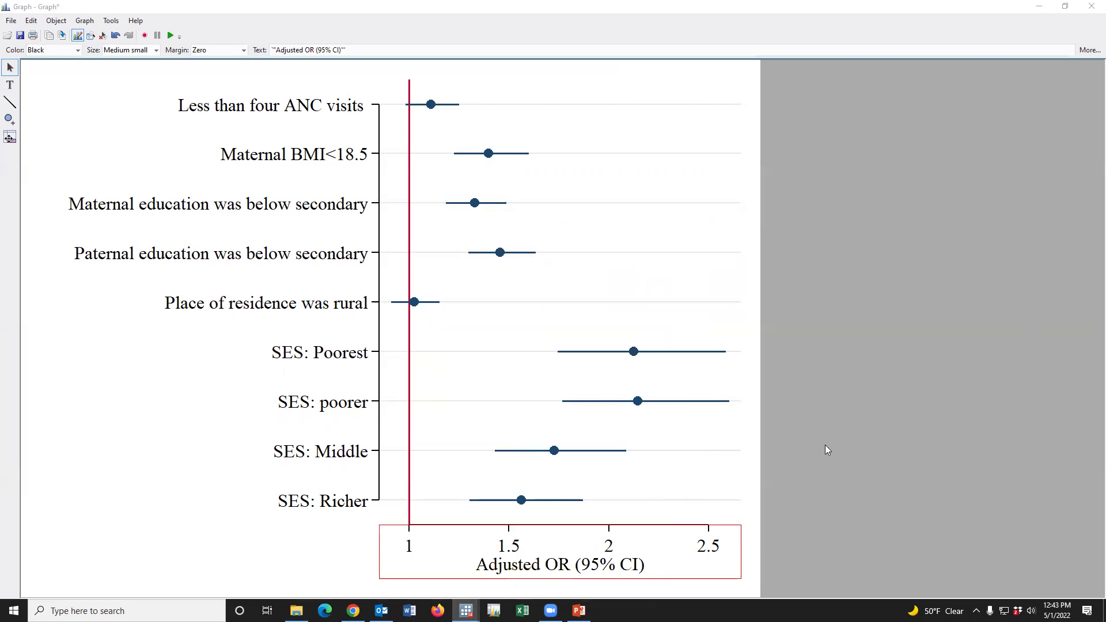
{"action": "left_click", "coordinate": [78, 35]}
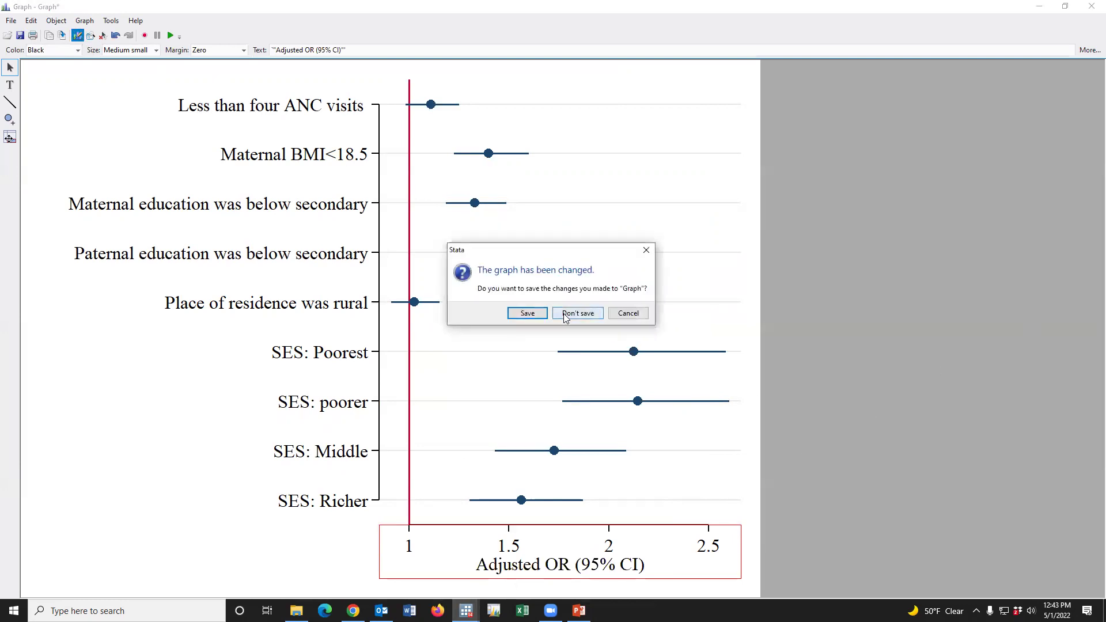
{"action": "left_click", "coordinate": [534, 314]}
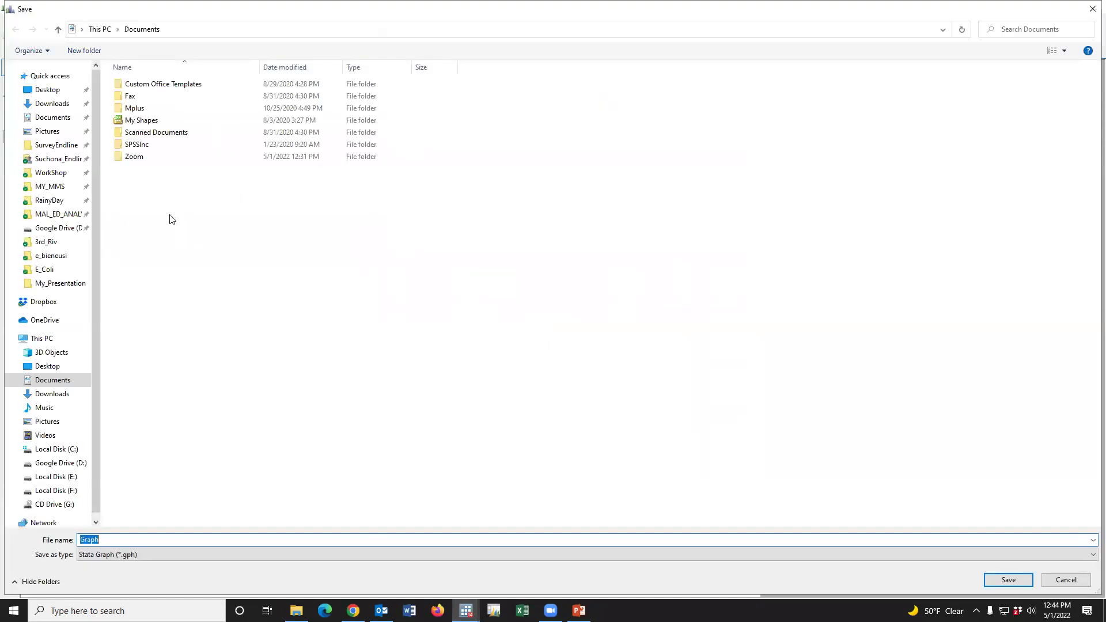
{"action": "left_click", "coordinate": [79, 284]}
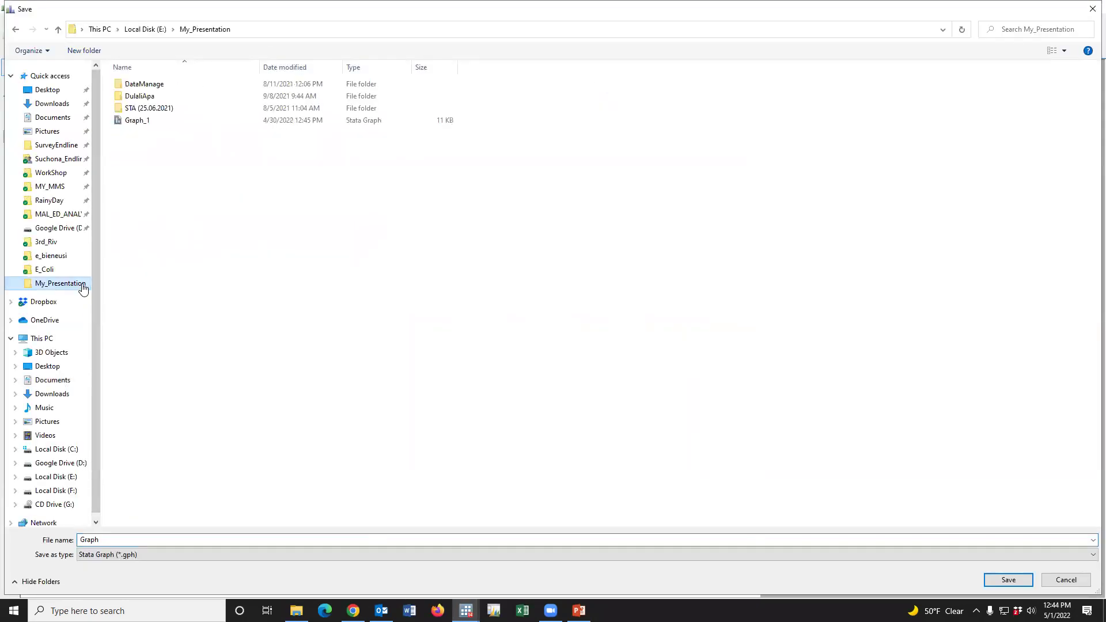
{"action": "left_click", "coordinate": [144, 121]}
{"action": "left_click", "coordinate": [1007, 581]}
{"action": "left_click", "coordinate": [586, 309]}
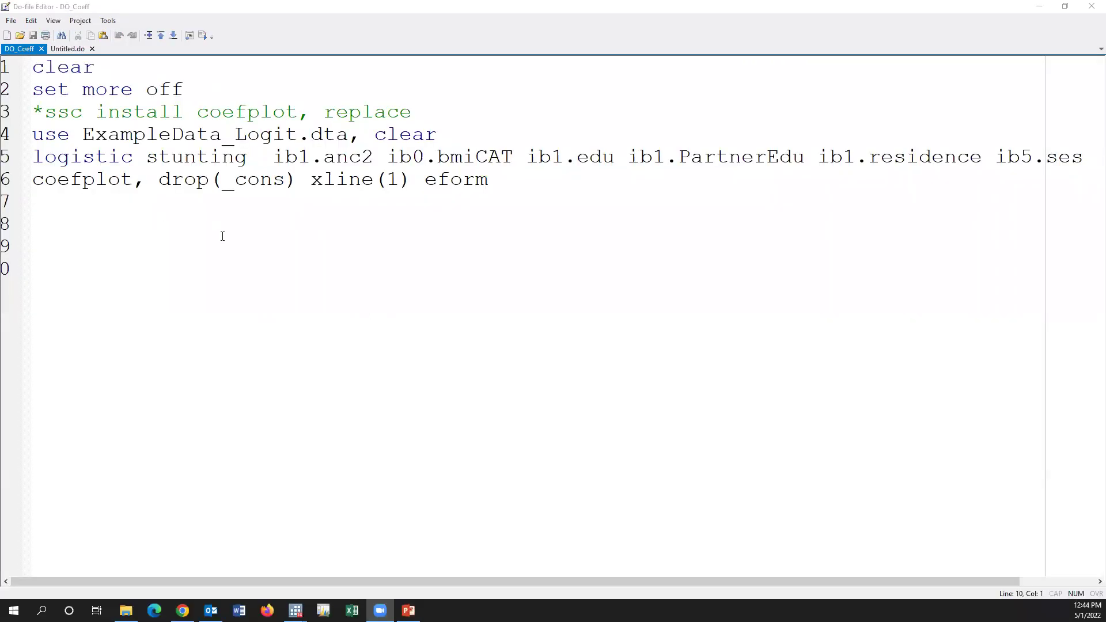
Review the data-loading, logistic and coefplot command lines in the DO_Coeff do-file
{"action": "left_click", "coordinate": [548, 199]}
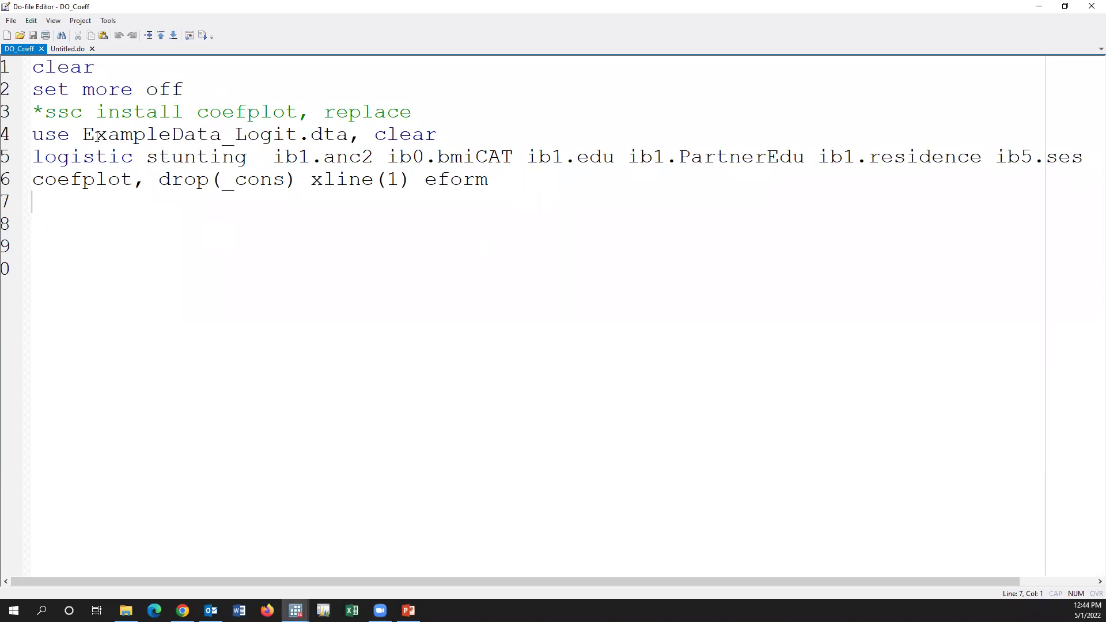
{"action": "left_click_drag", "start_coordinate": [82, 134], "coordinate": [299, 134]}
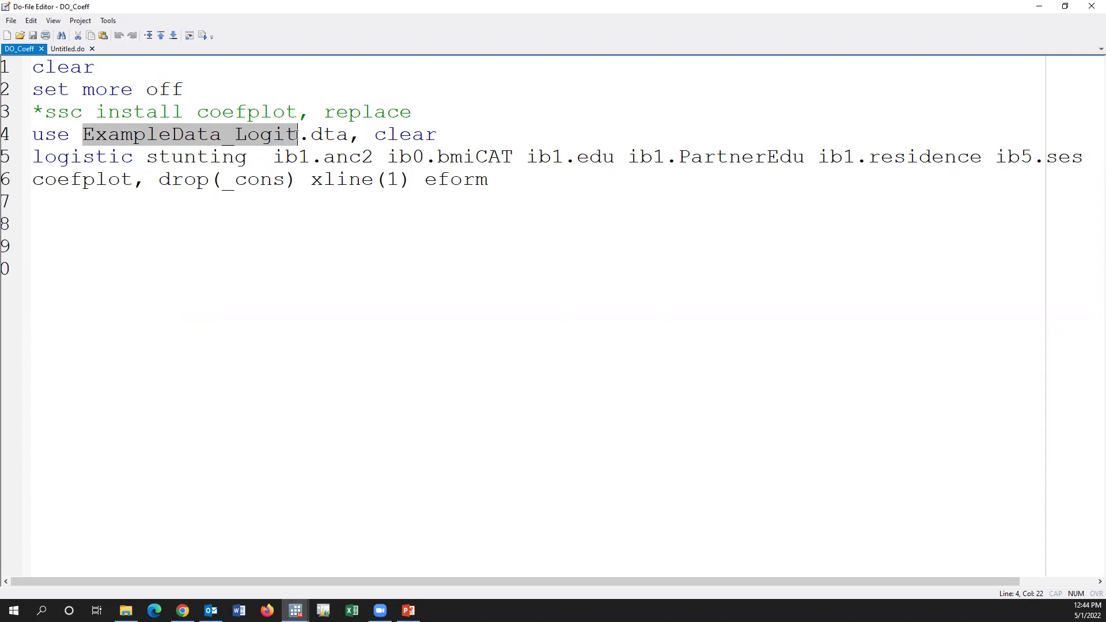
{"action": "left_click_drag", "start_coordinate": [442, 134], "coordinate": [31, 131]}
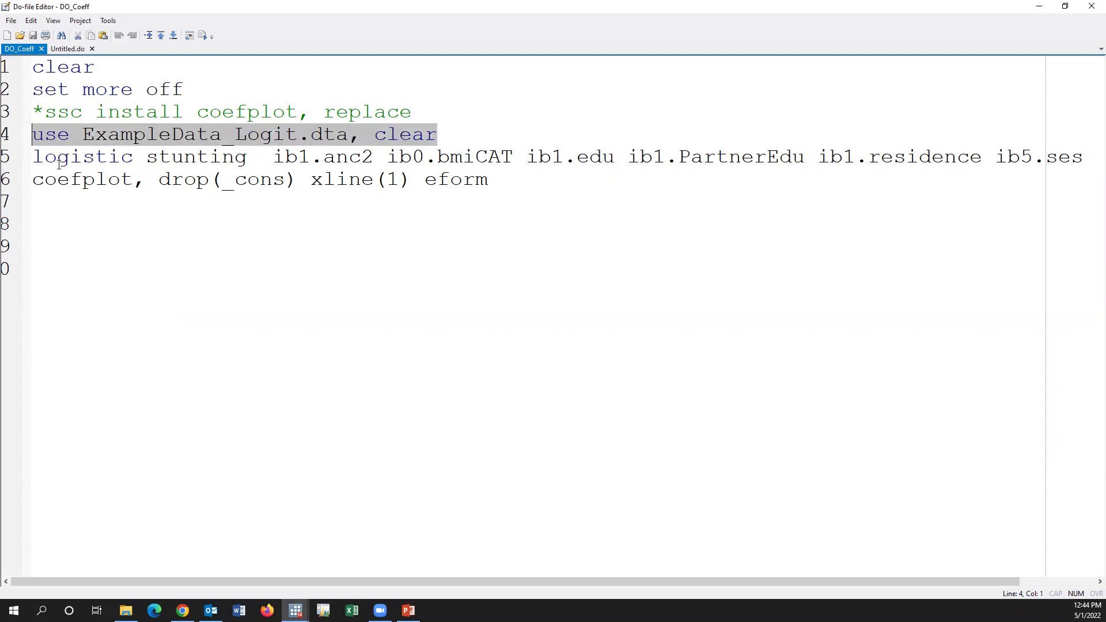
{"action": "left_click", "coordinate": [15, 167]}
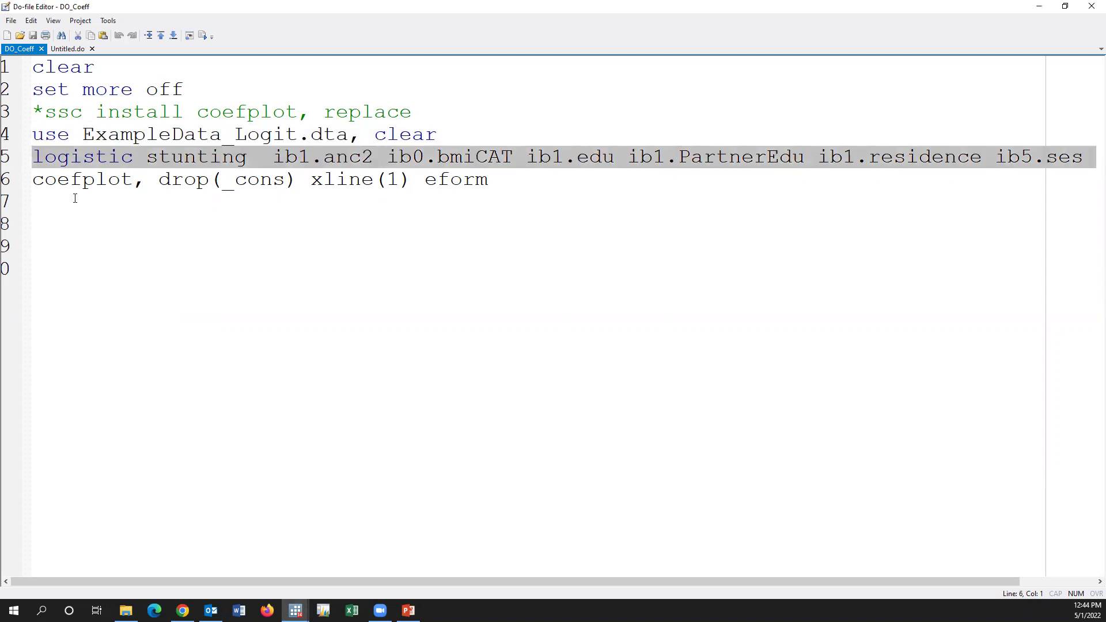
{"action": "left_click", "coordinate": [15, 179]}
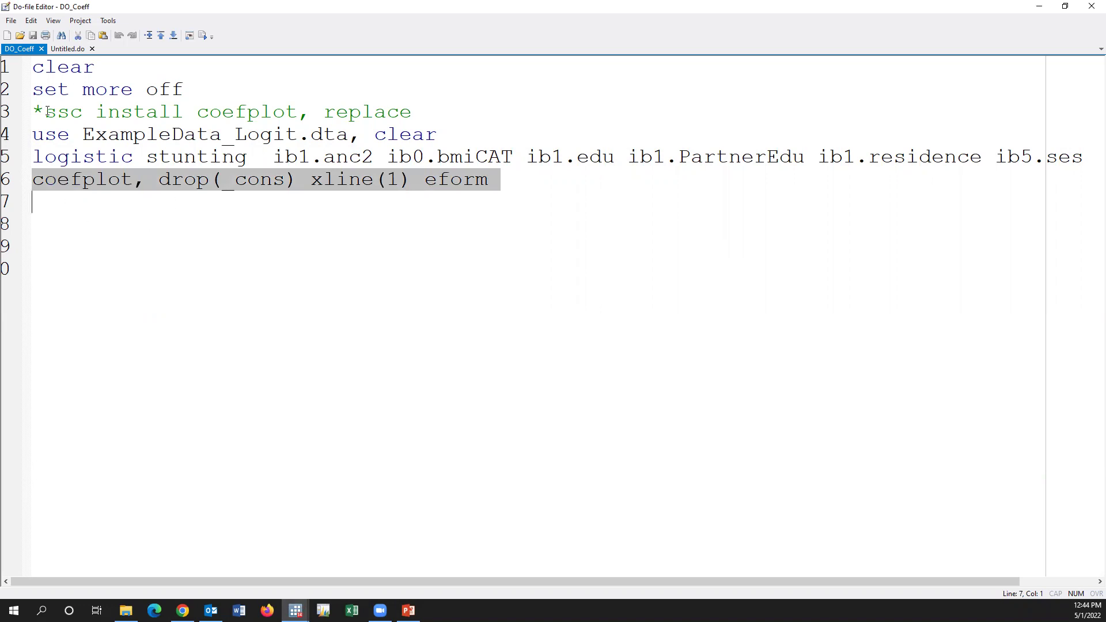
{"action": "key", "text": "ctrl+Home"}
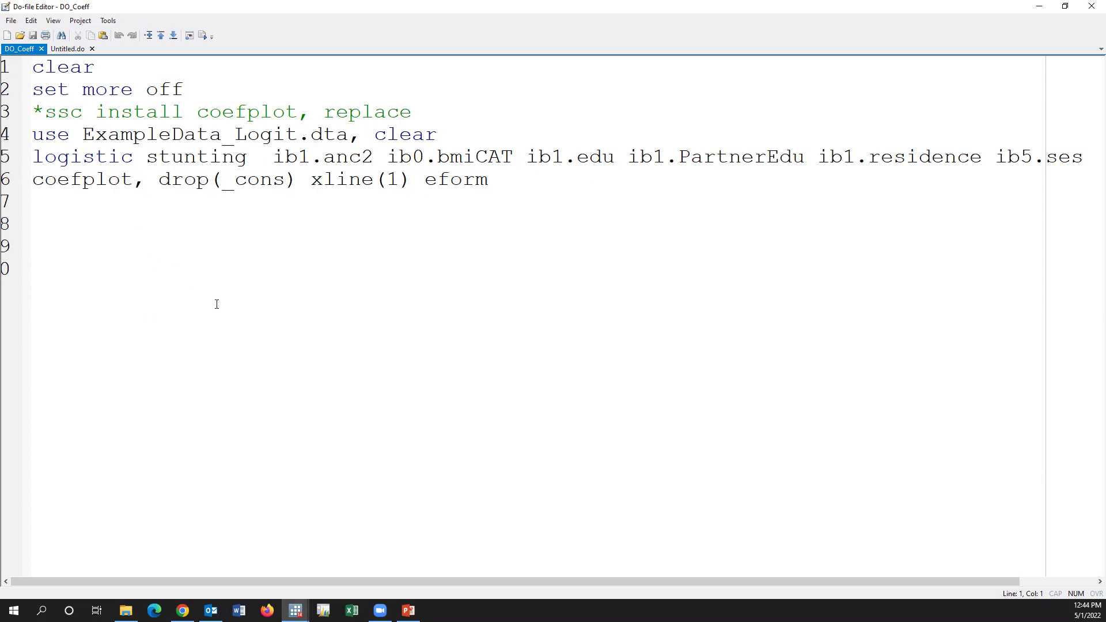